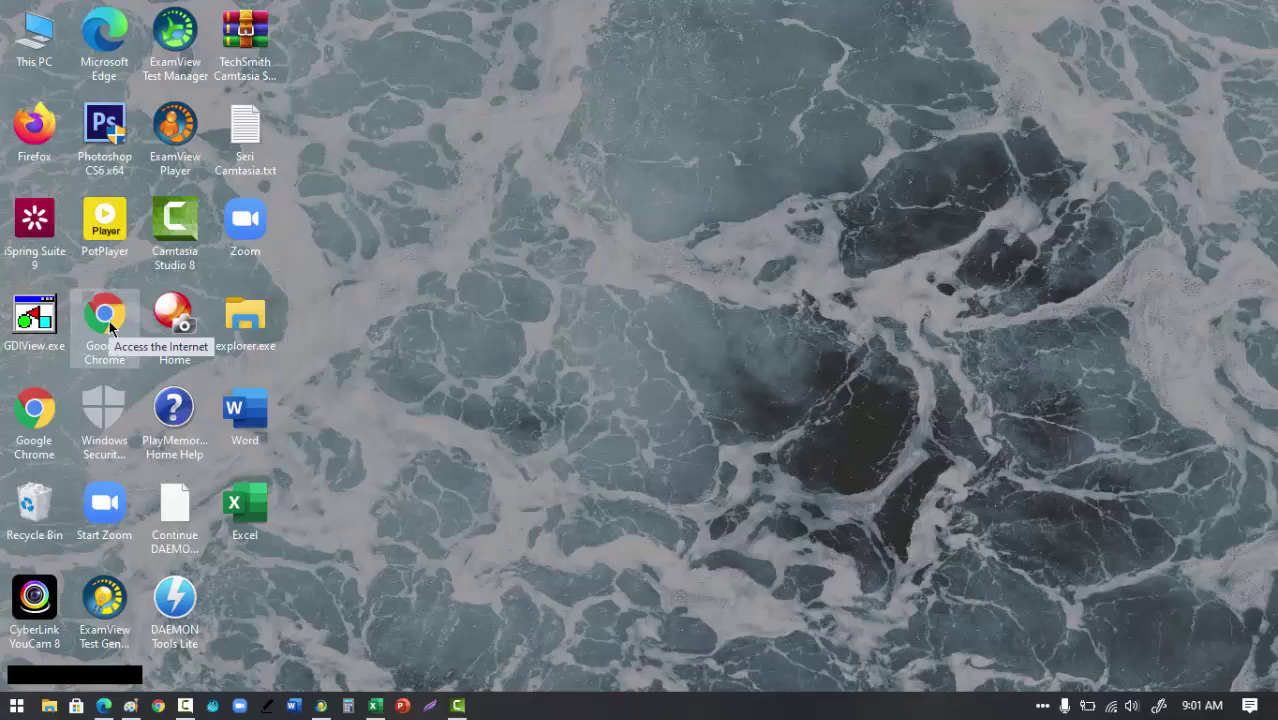
# Step: Launch Google Chrome and open the school LMS site at guspur.gnomio.com
pyautogui.doubleClick(105, 318)
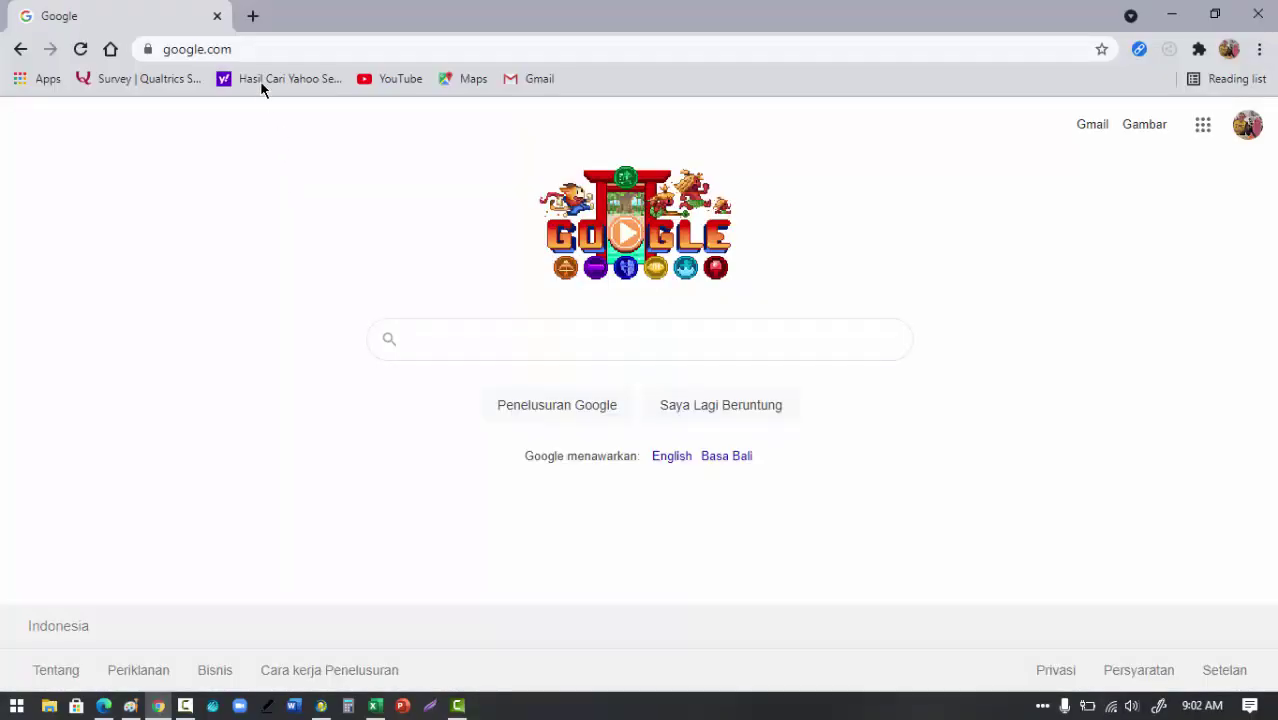
pyautogui.click(258, 49)
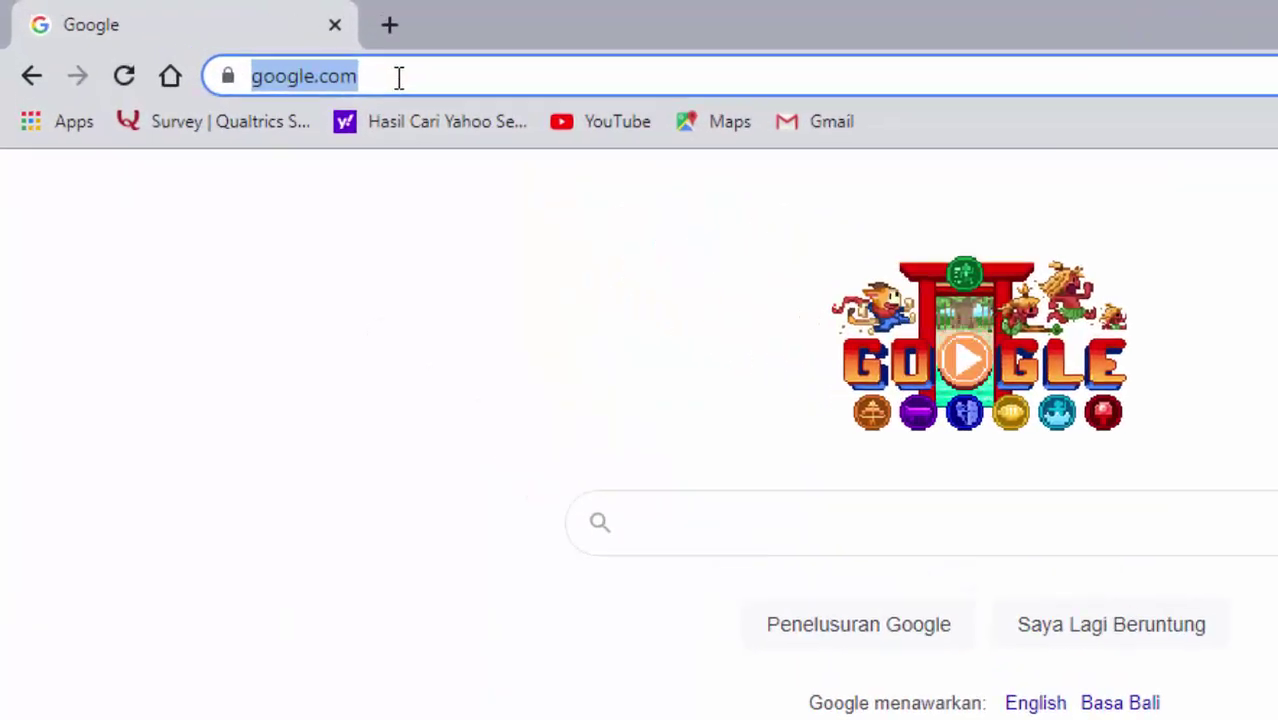
pyautogui.write('gus')
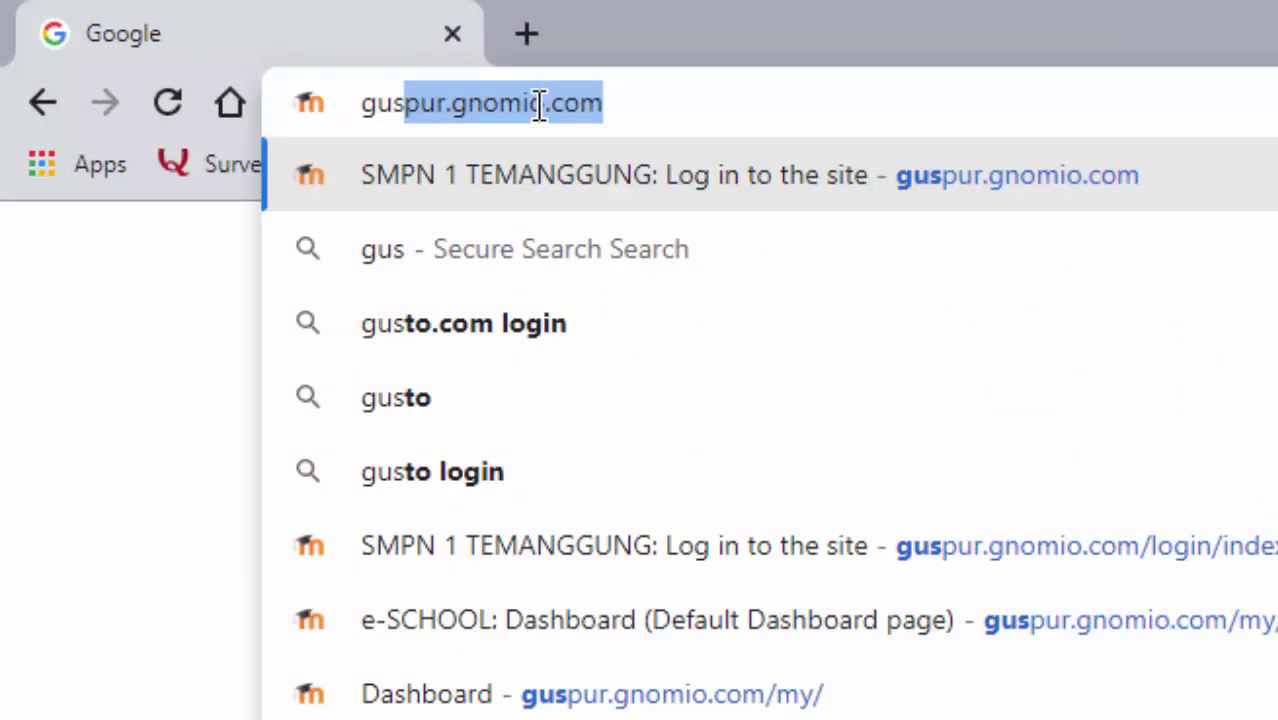
pyautogui.write('pur.gnomio')
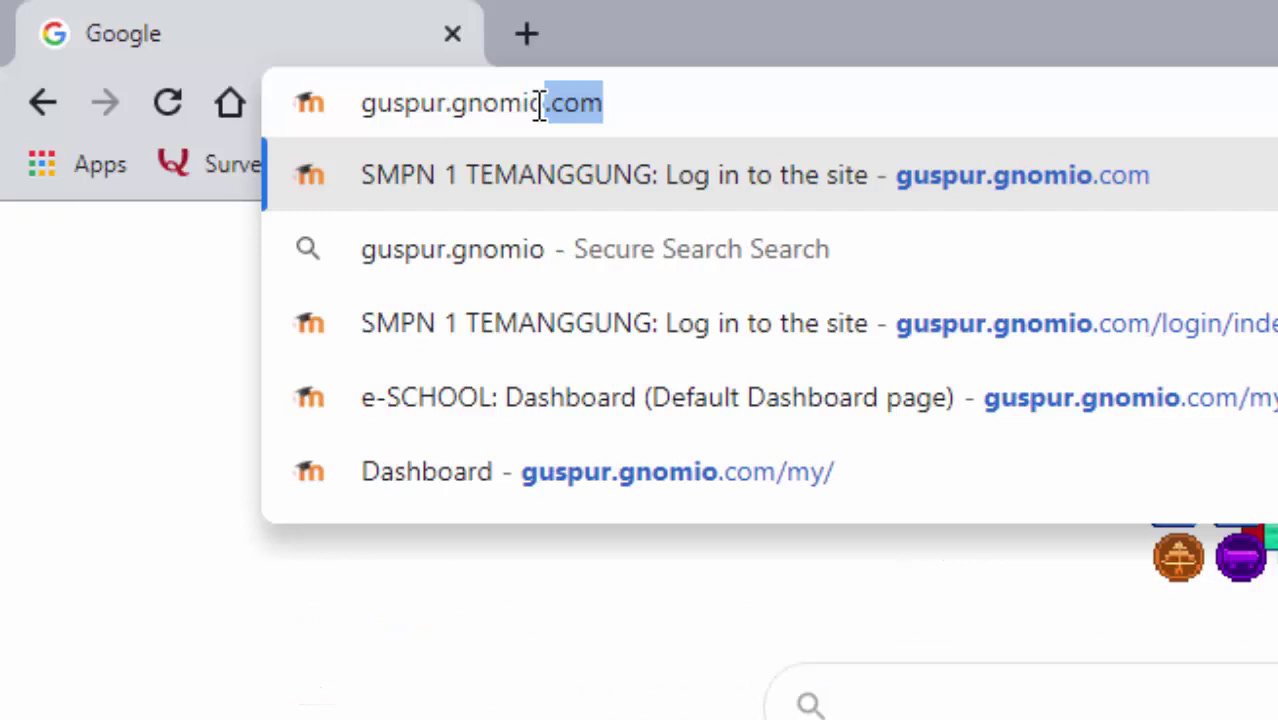
pyautogui.write('.com')
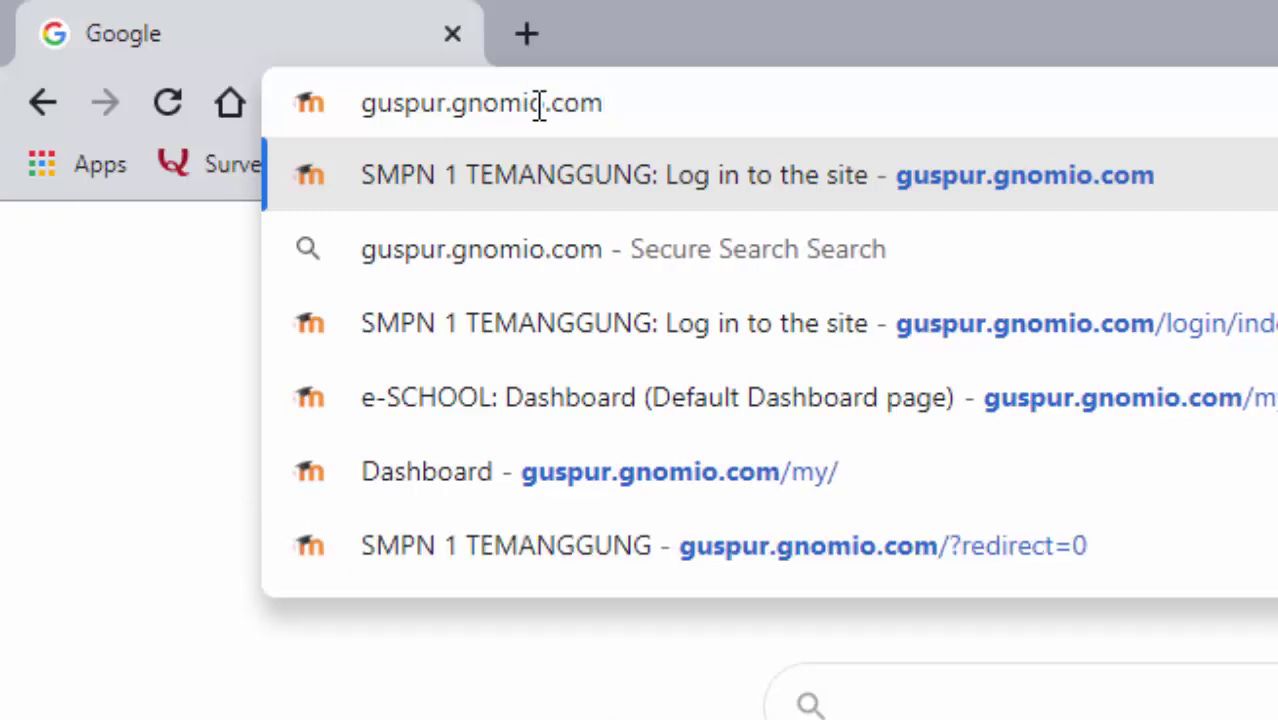
pyautogui.press('Return')
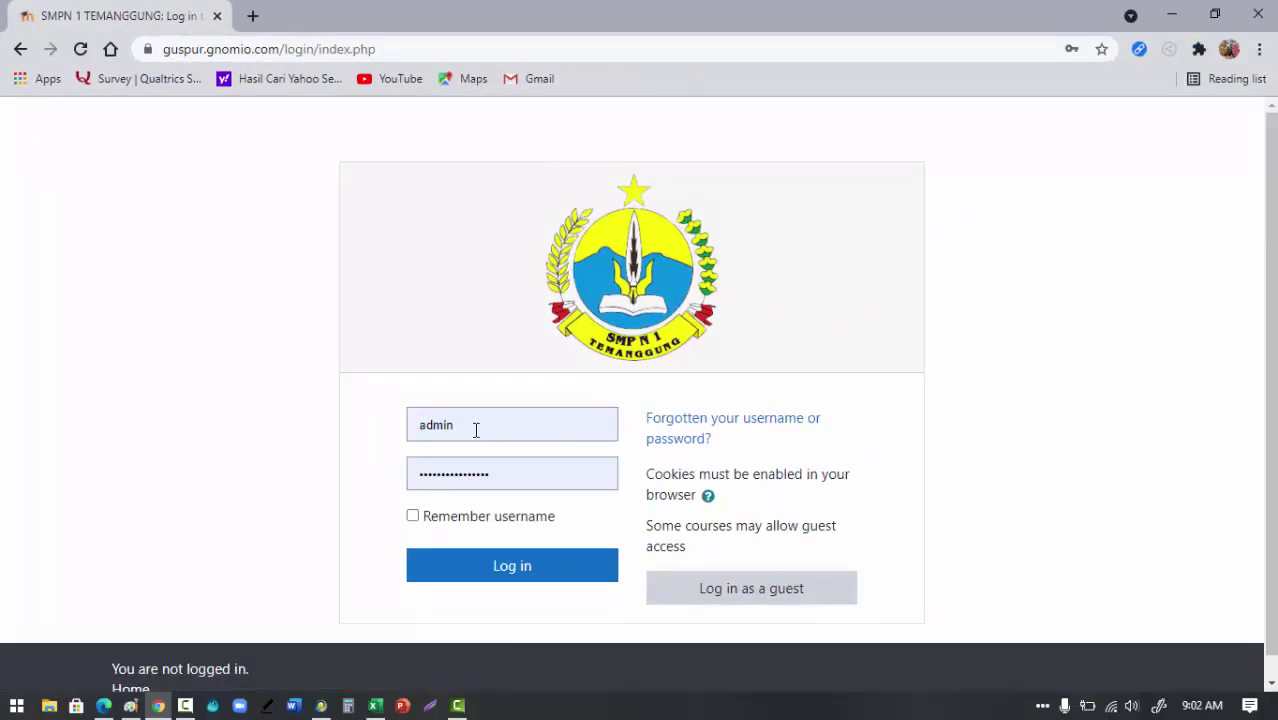
# Step: Replace the prefilled credentials with the teacher's username and account password, and log in to the school site
pyautogui.click(483, 433)
pyautogui.moveTo(467, 432); pyautogui.dragTo(415, 429)
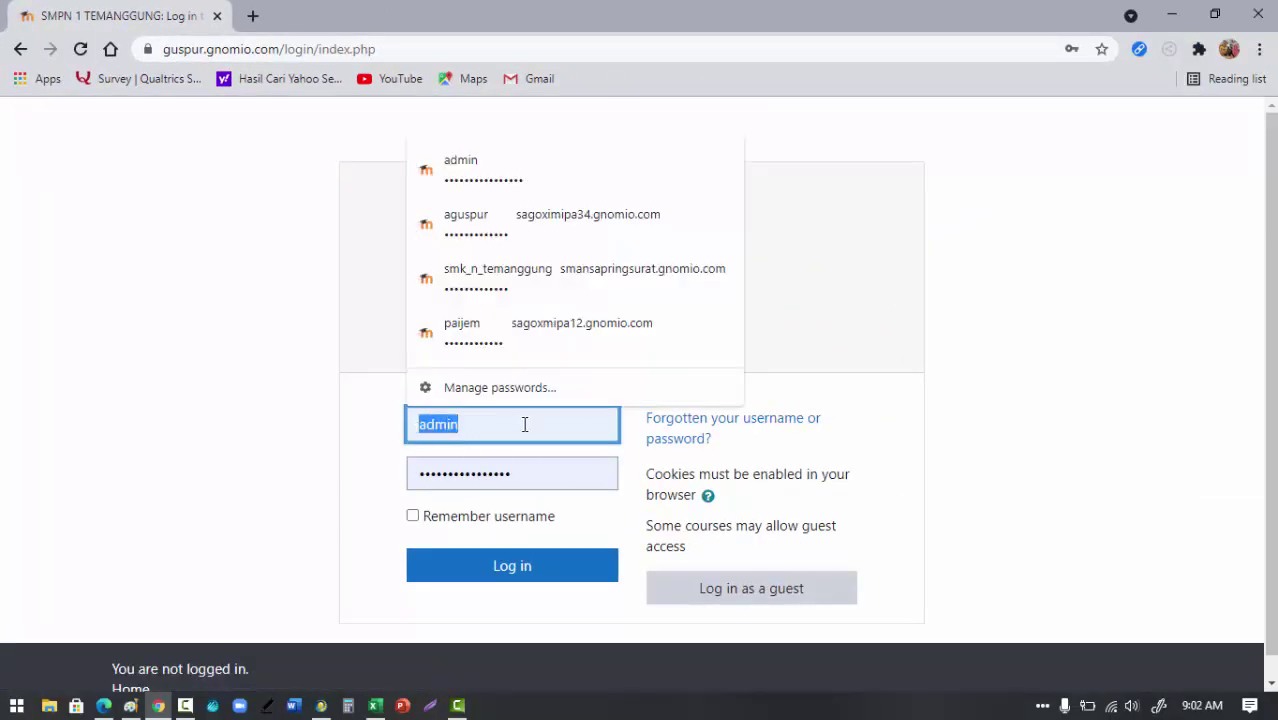
pyautogui.write('es')
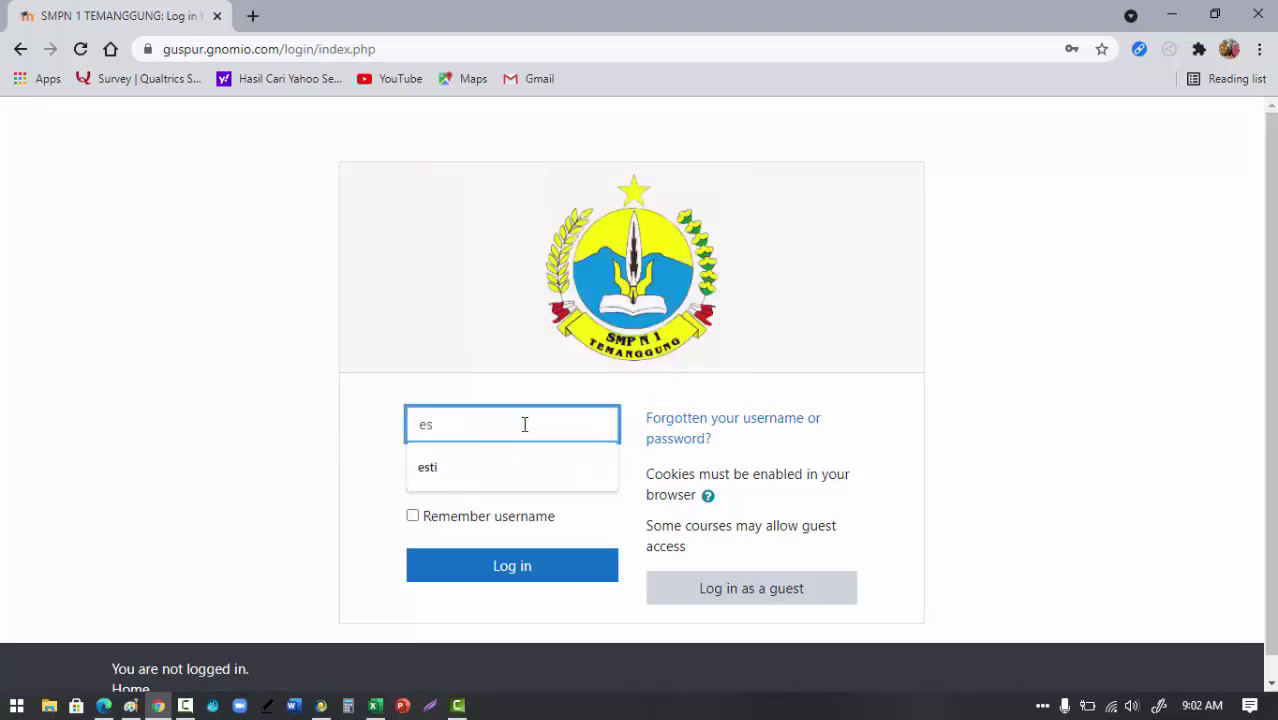
pyautogui.write('ti')
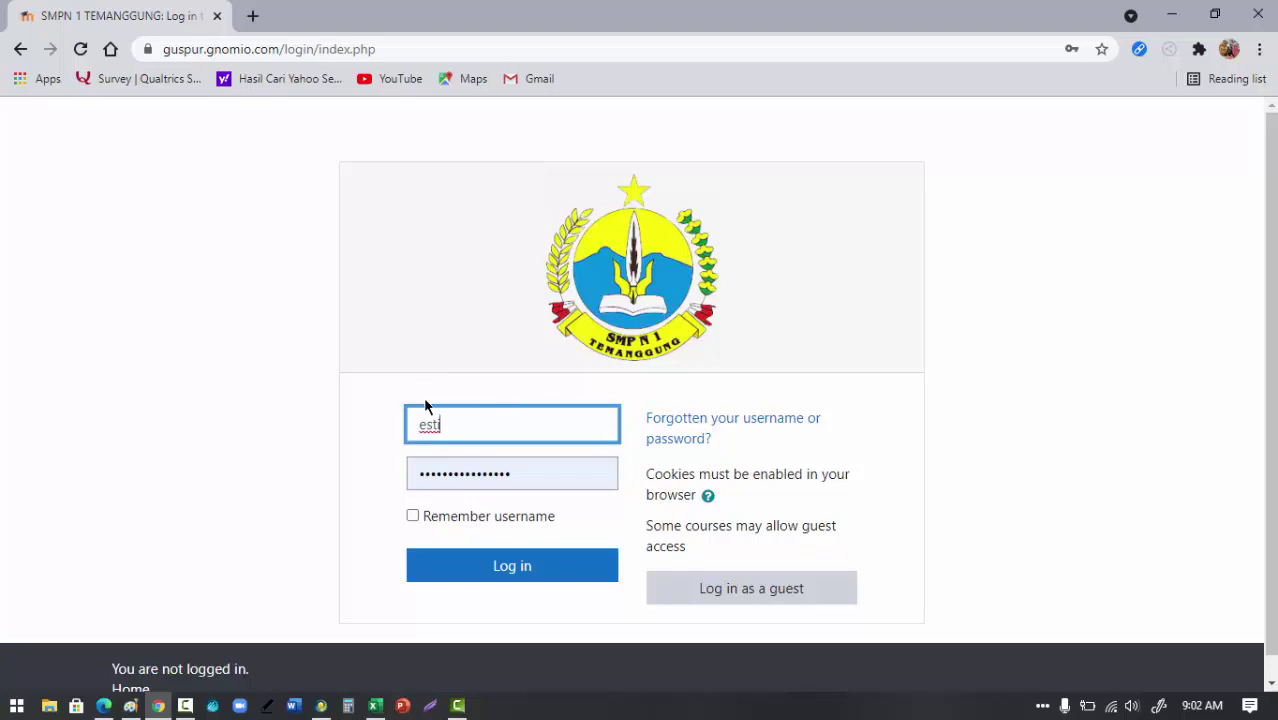
pyautogui.click(535, 479)
pyautogui.moveTo(535, 479); pyautogui.dragTo(404, 486)
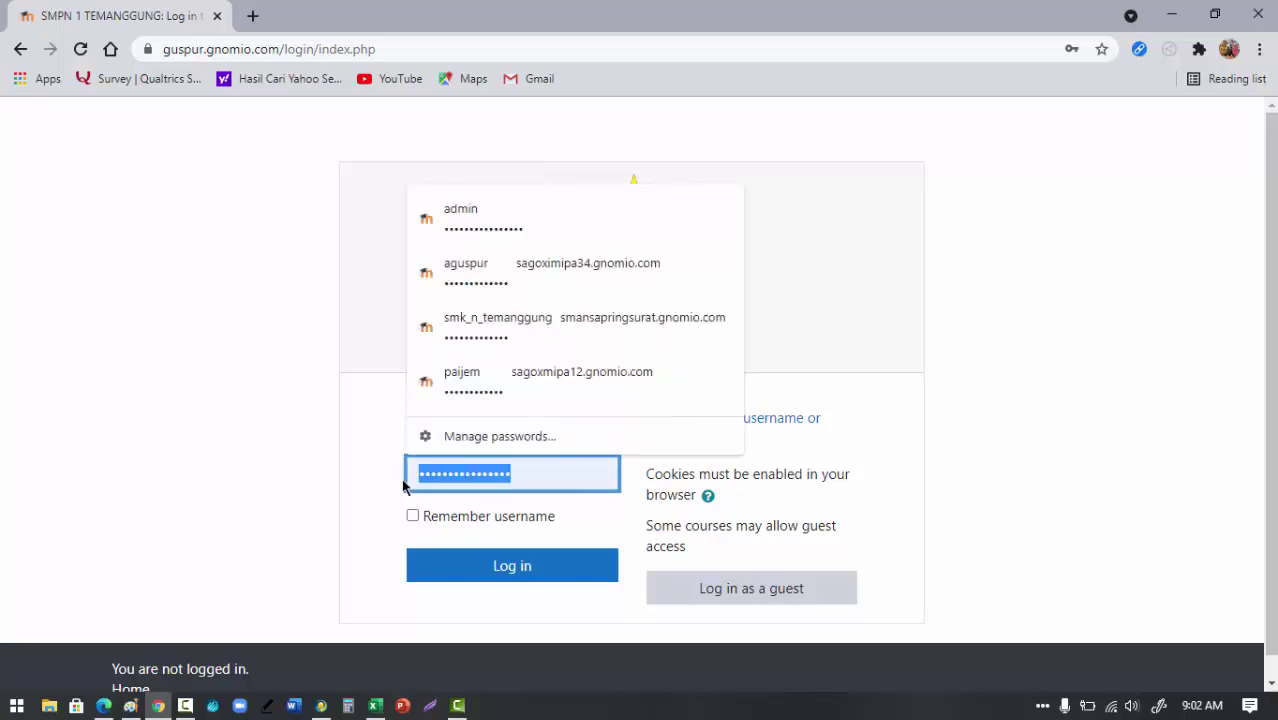
pyautogui.write('••')
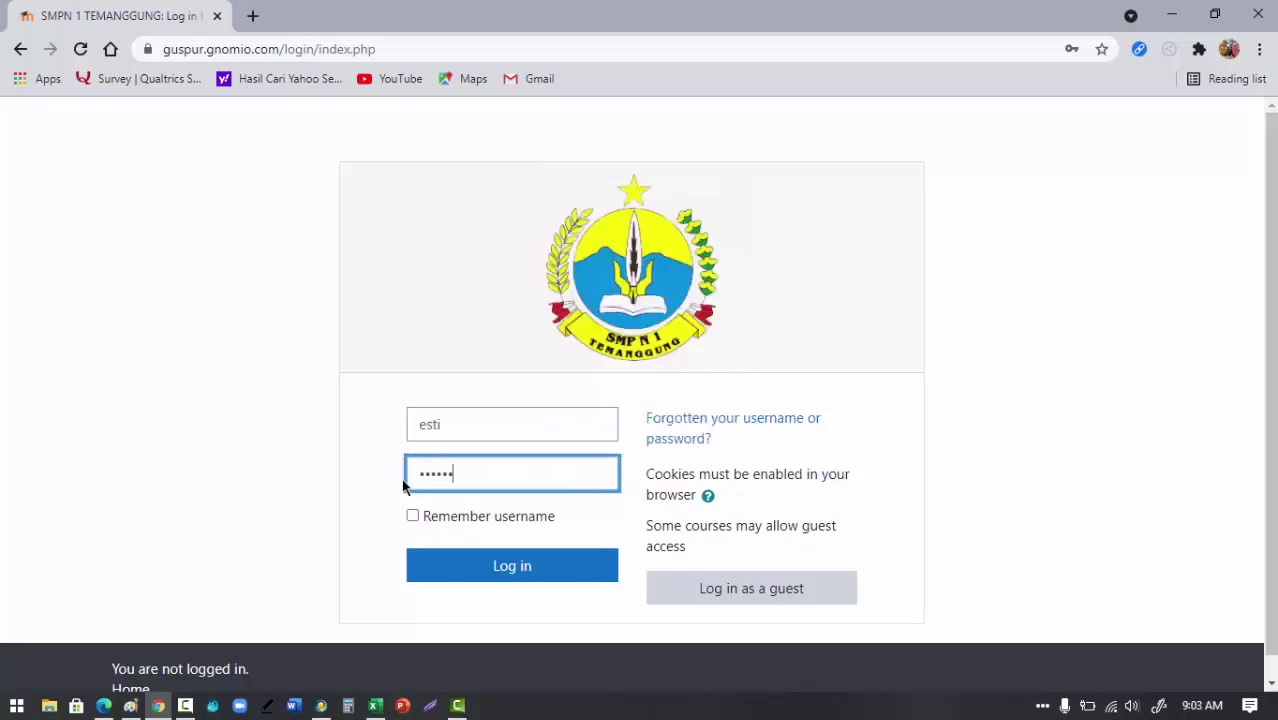
pyautogui.click(493, 568)
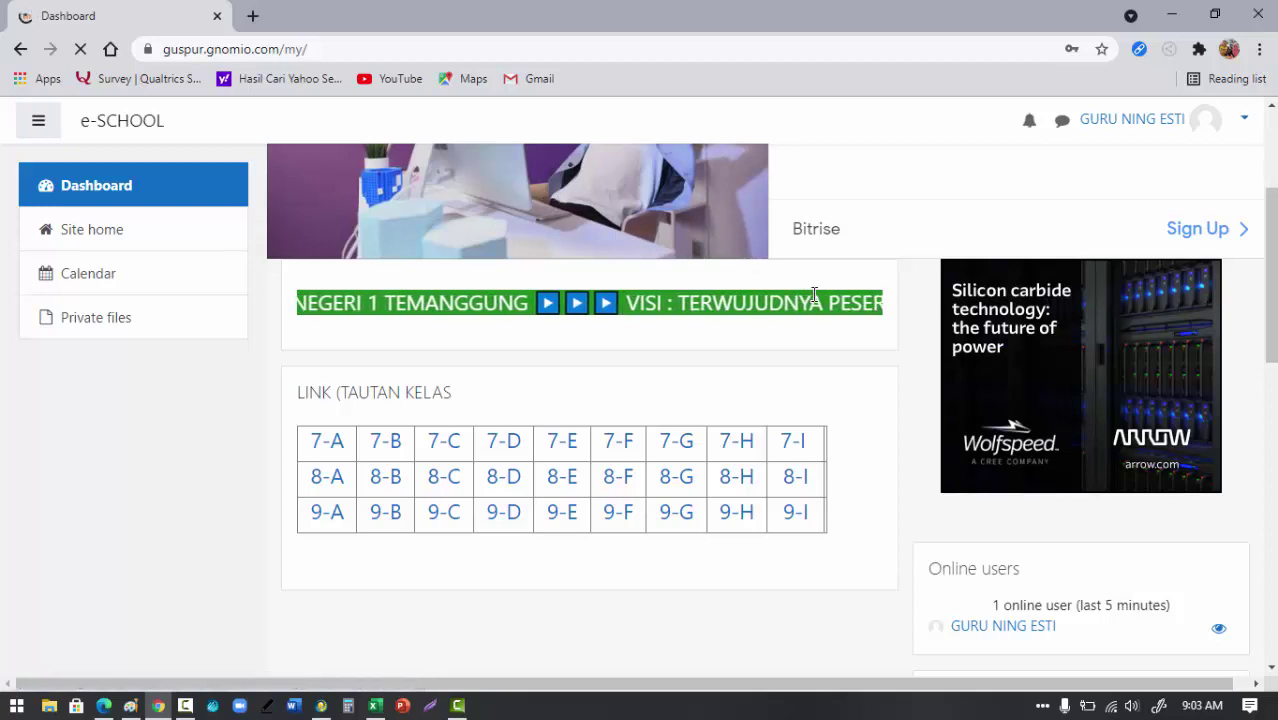
# Step: Dismiss the browser's password-check warning and save the teacher's login in the browser
pyautogui.scroll(-1, 813, 291)
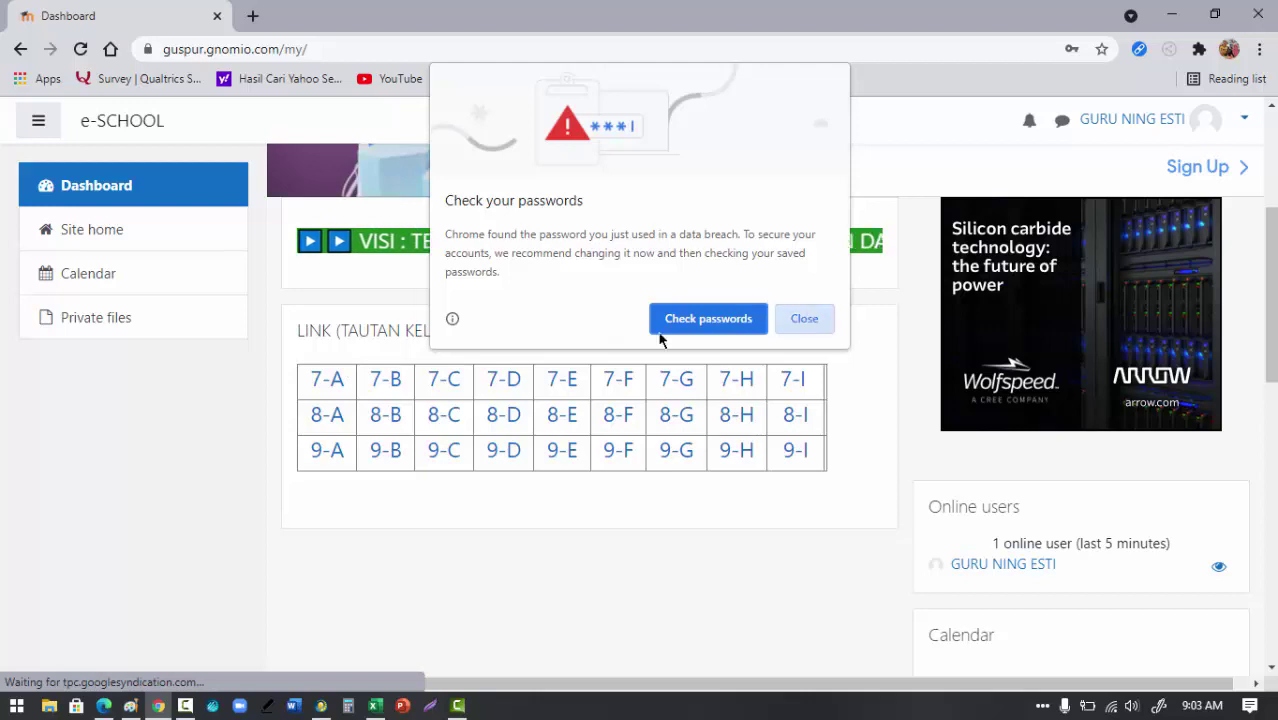
pyautogui.click(806, 318)
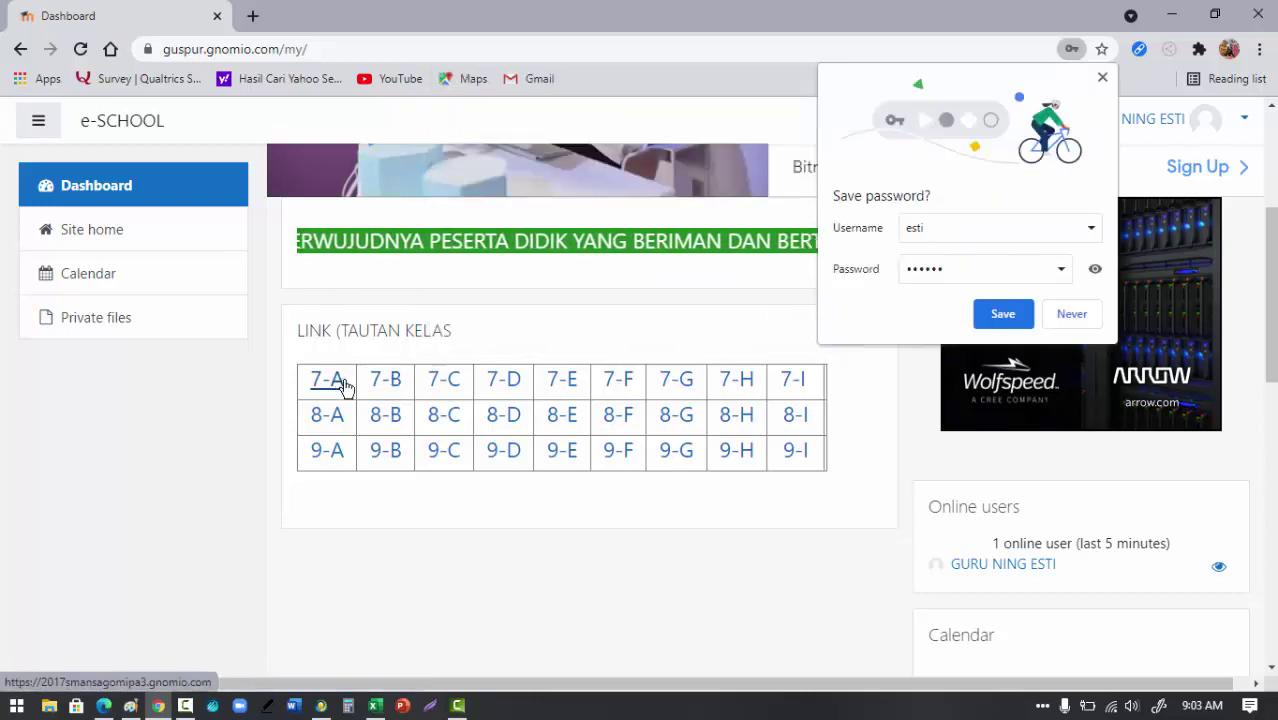
pyautogui.click(1003, 314)
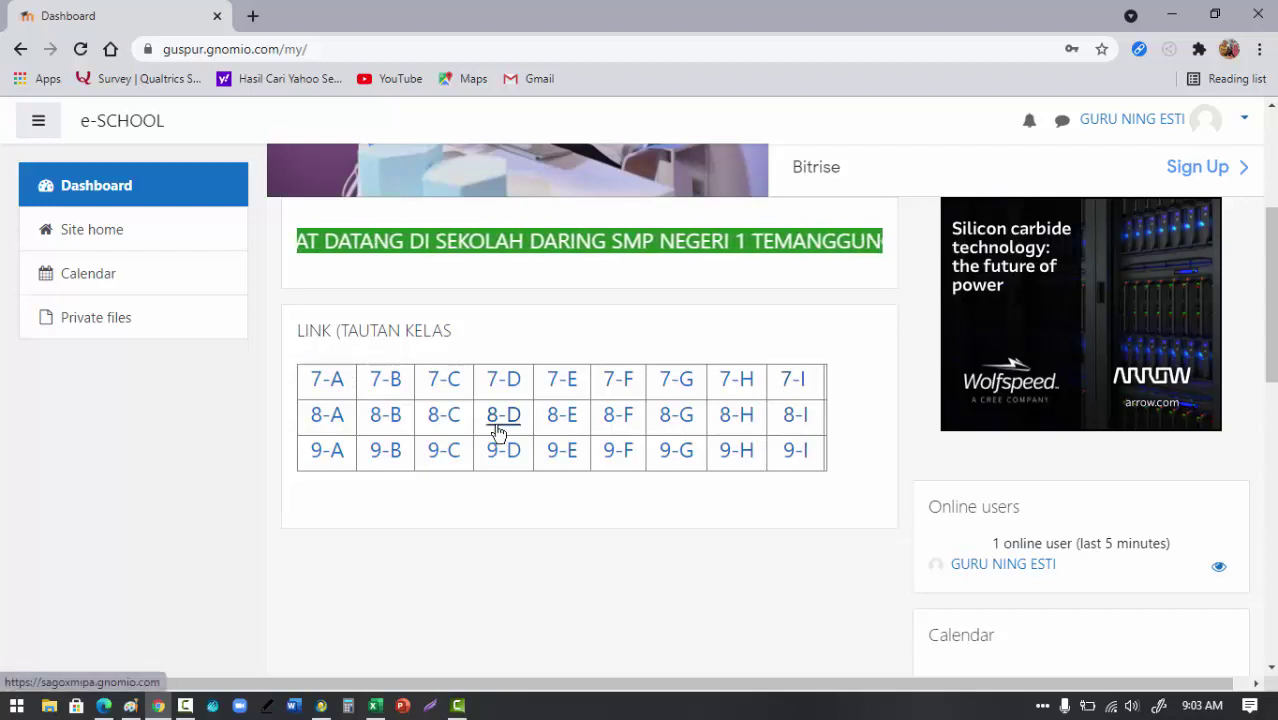
# Step: Switch to the Excel workbook "alamat situs lms smpn1 tmg.xlsx" and examine which site address belongs to each class
pyautogui.click(377, 706)
pyautogui.scroll(-2, 656, 477)
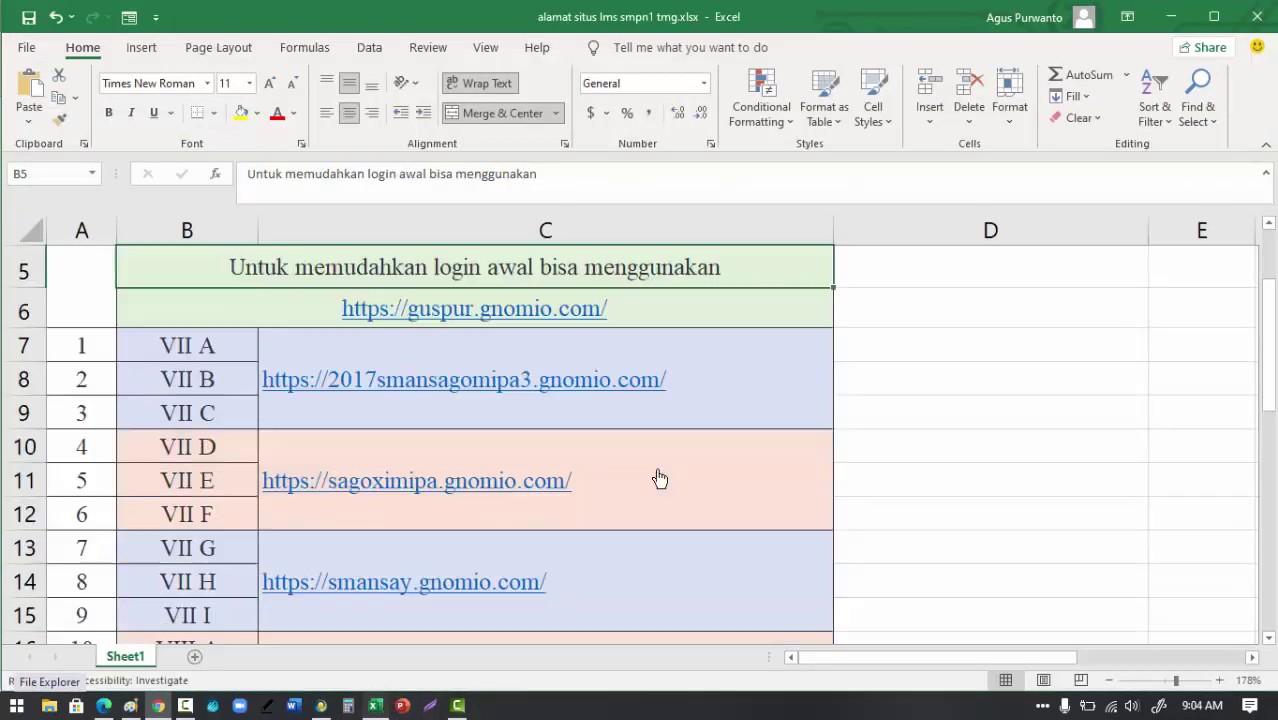
pyautogui.scroll(2, 656, 474)
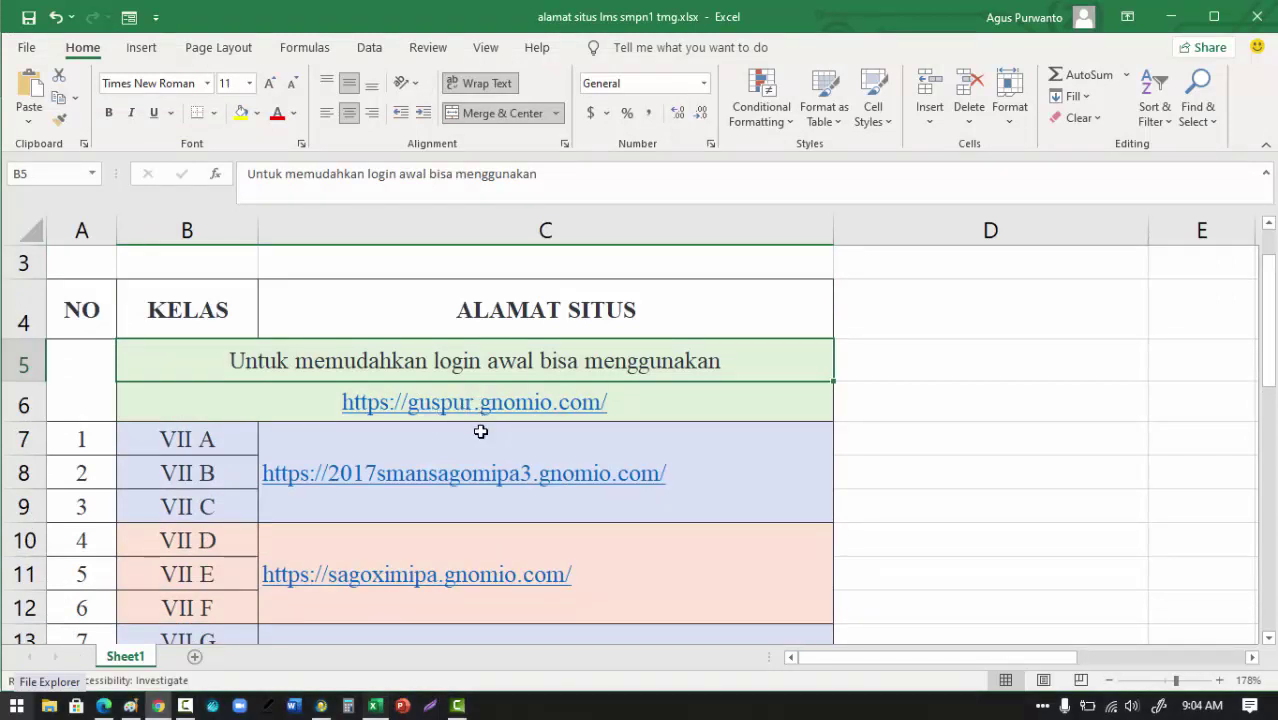
pyautogui.scroll(-1, 470, 430)
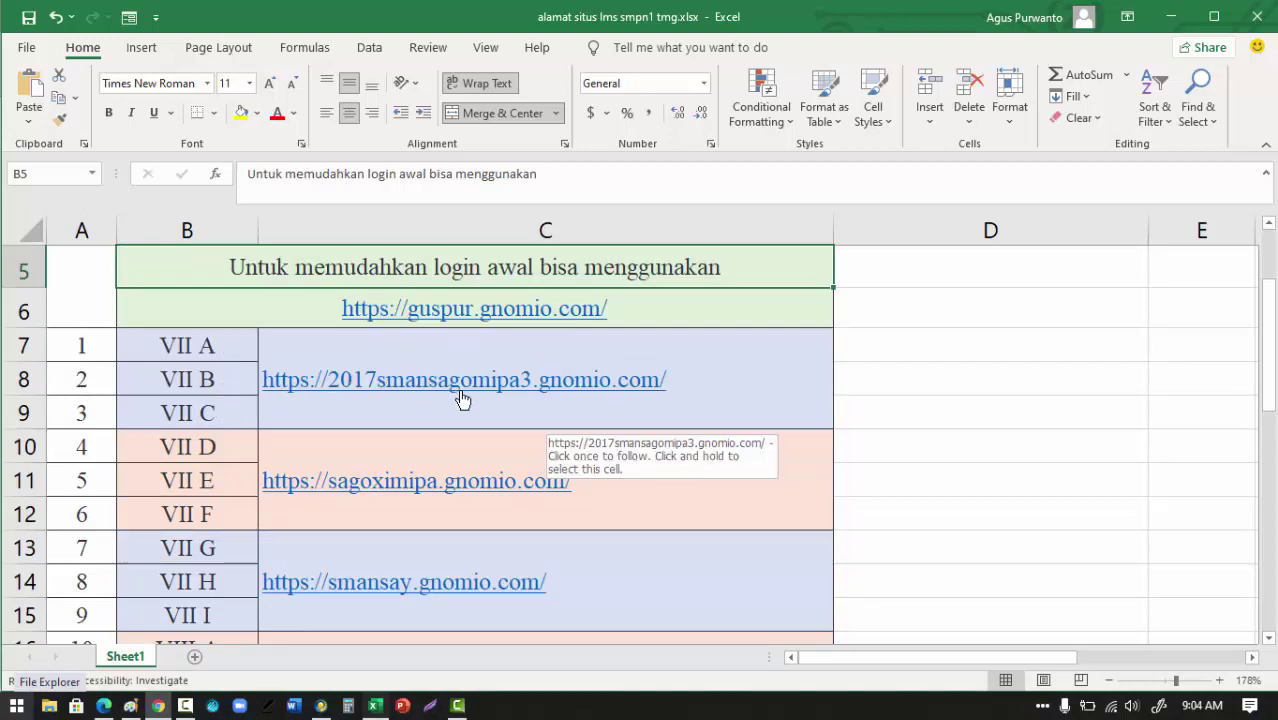
pyautogui.scroll(-6, 462, 400)
pyautogui.scroll(-3, 462, 400)
pyautogui.scroll(4, 462, 400)
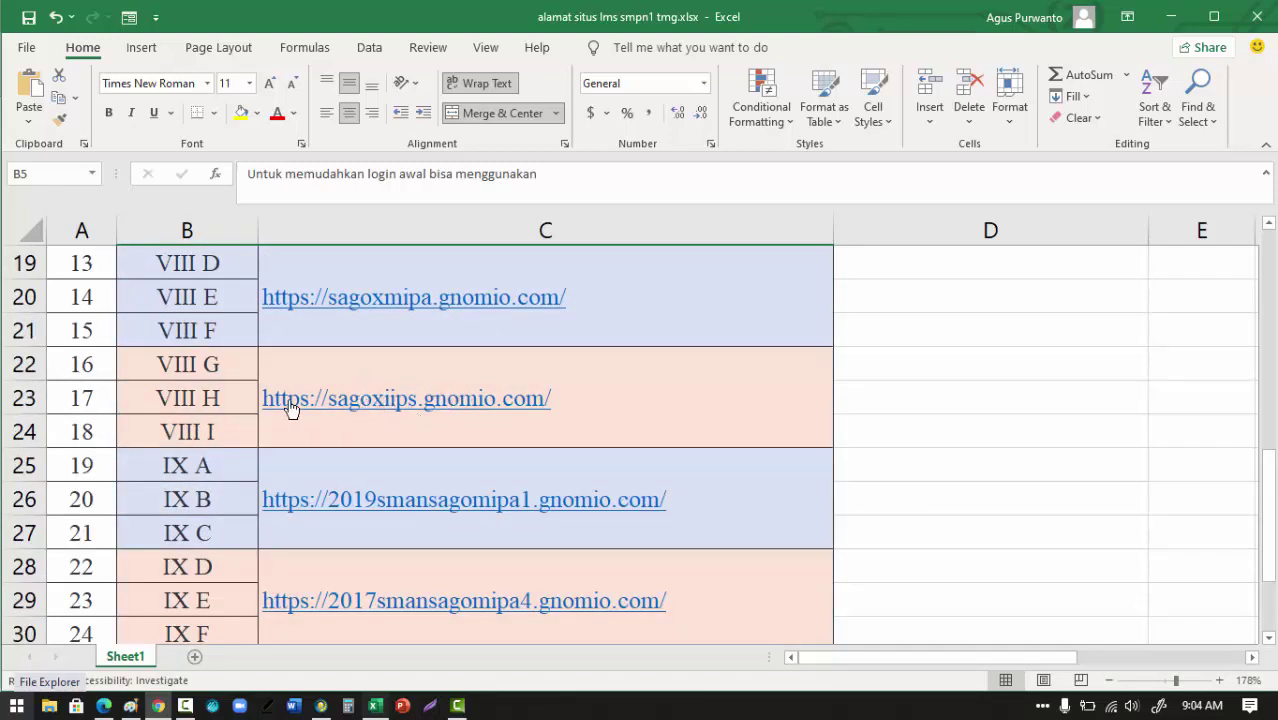
pyautogui.scroll(1, 405, 405)
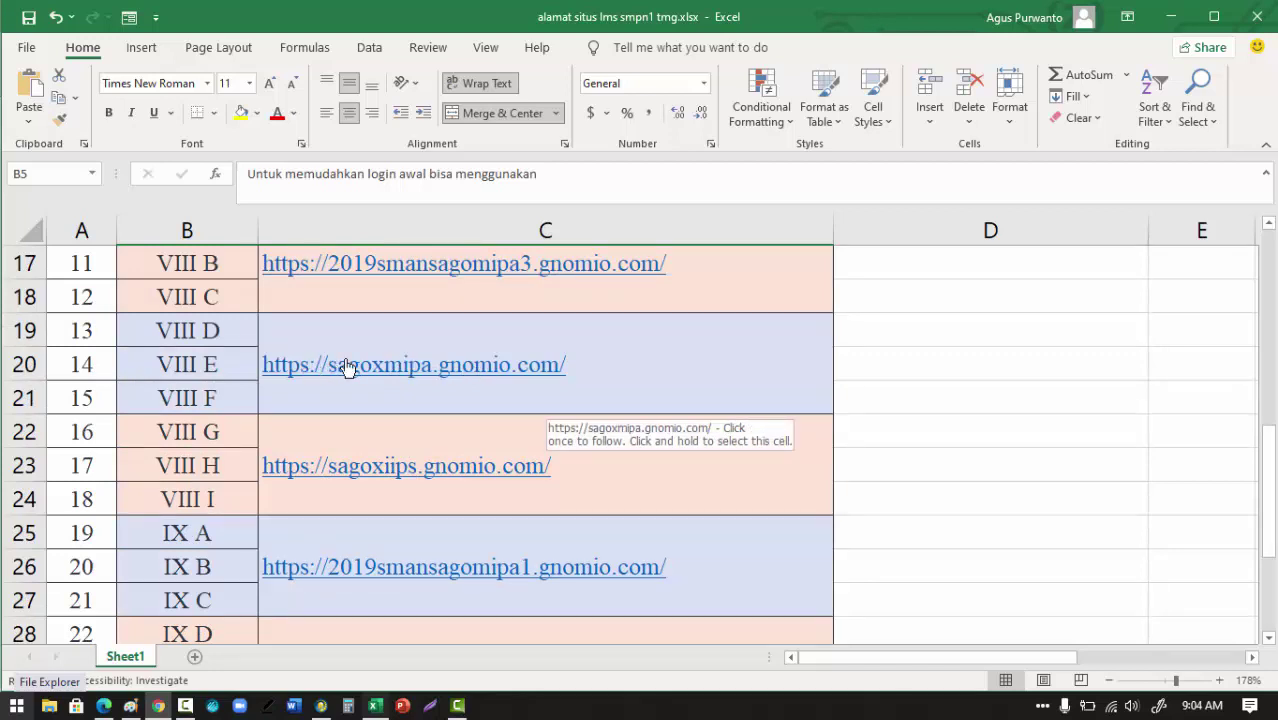
pyautogui.scroll(5, 355, 369)
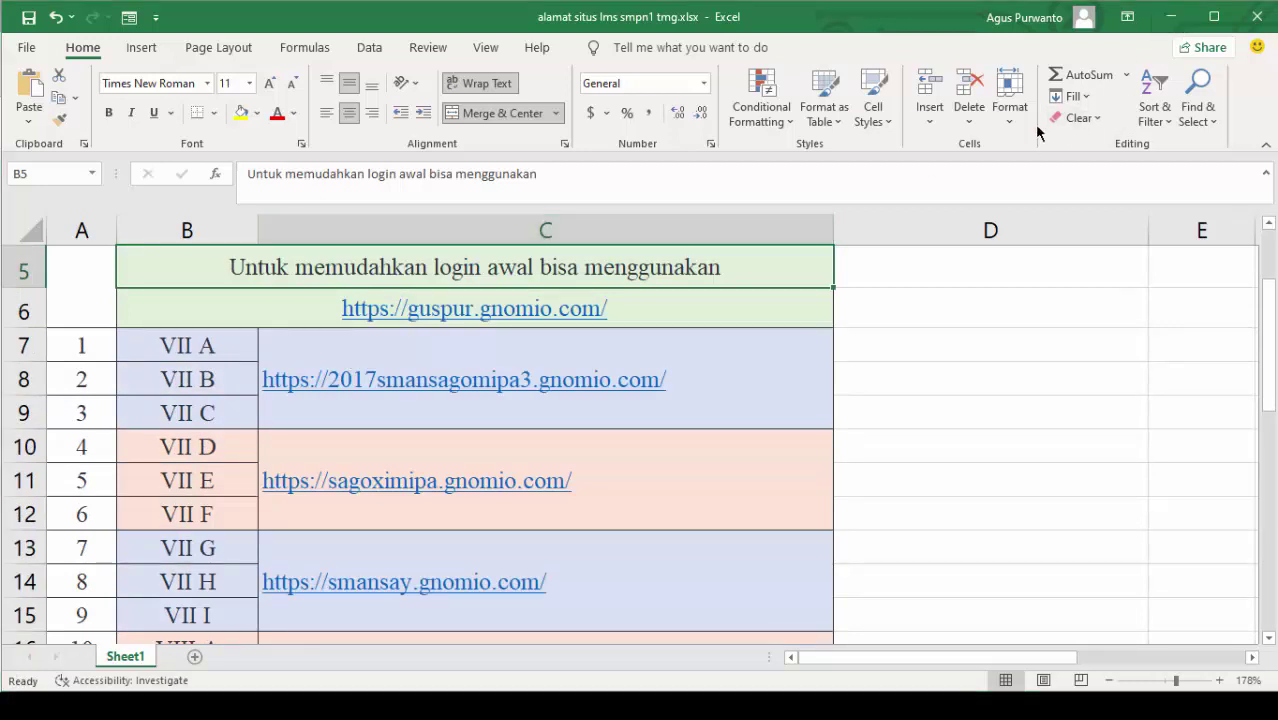
# Step: Return to the e-SCHOOL dashboard in Chrome and open the 7-A class site from the class link table
pyautogui.click(1170, 17)
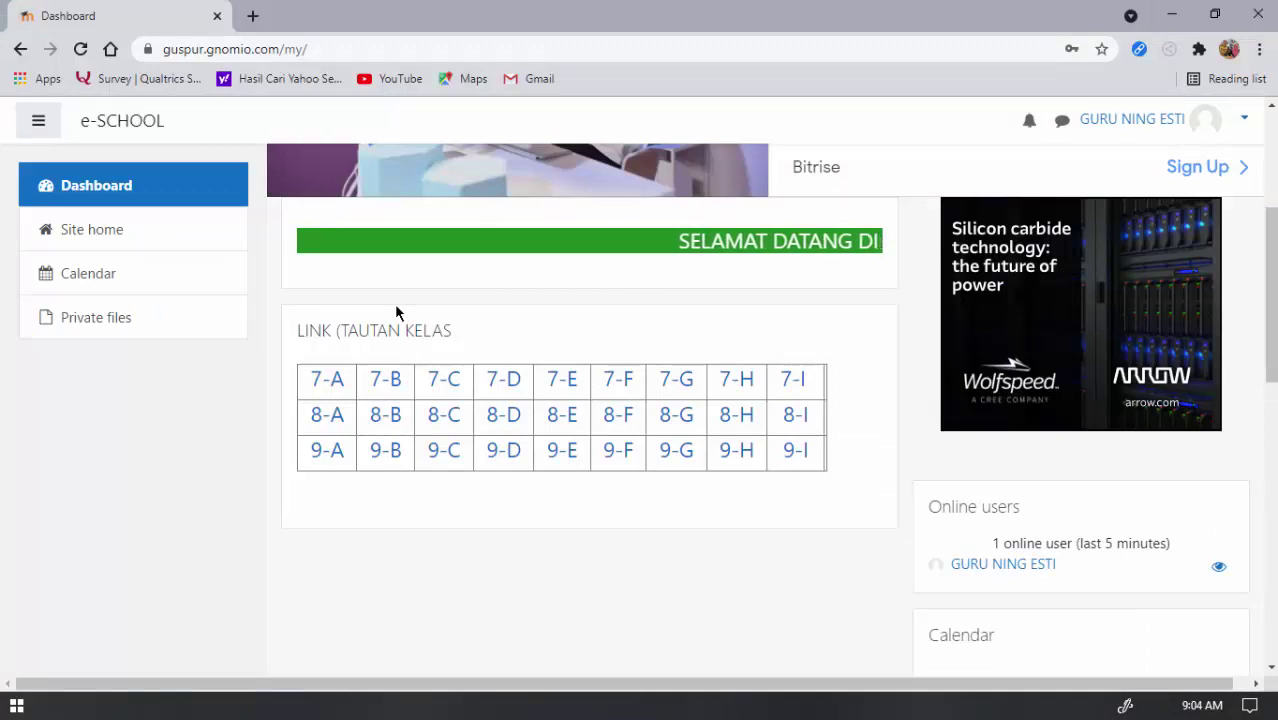
pyautogui.scroll(1, 396, 310)
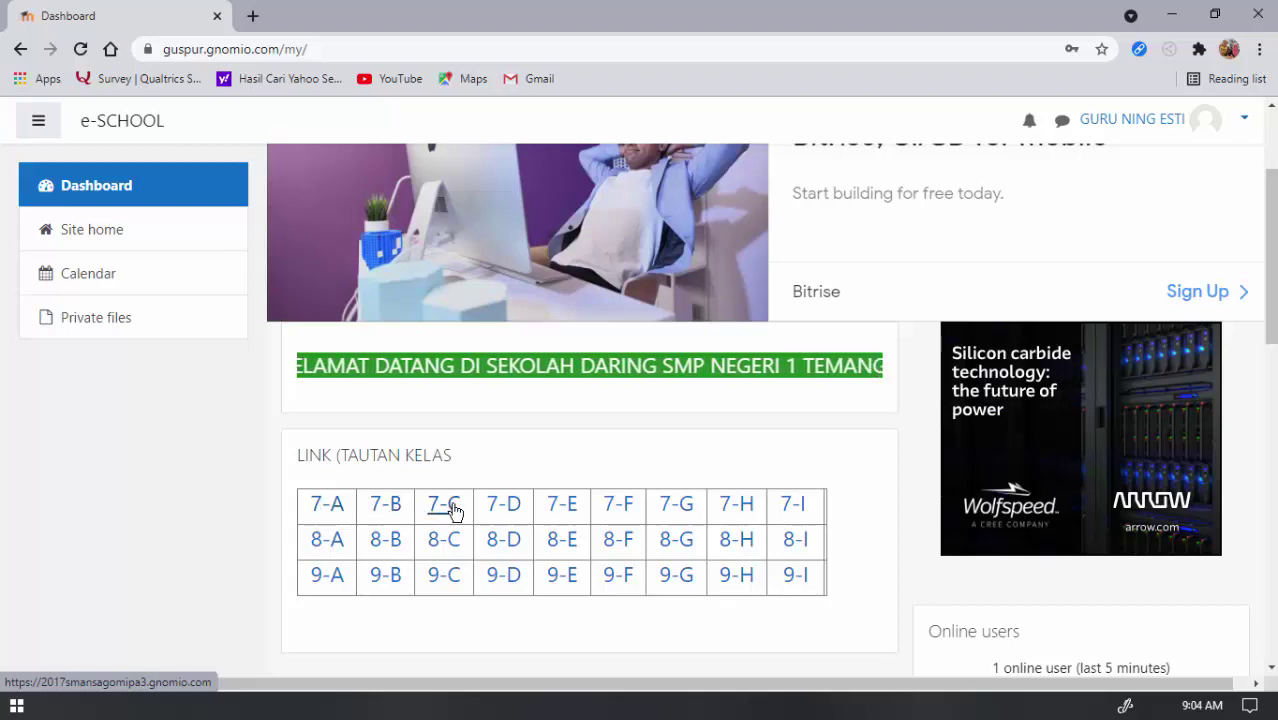
pyautogui.click(328, 504)
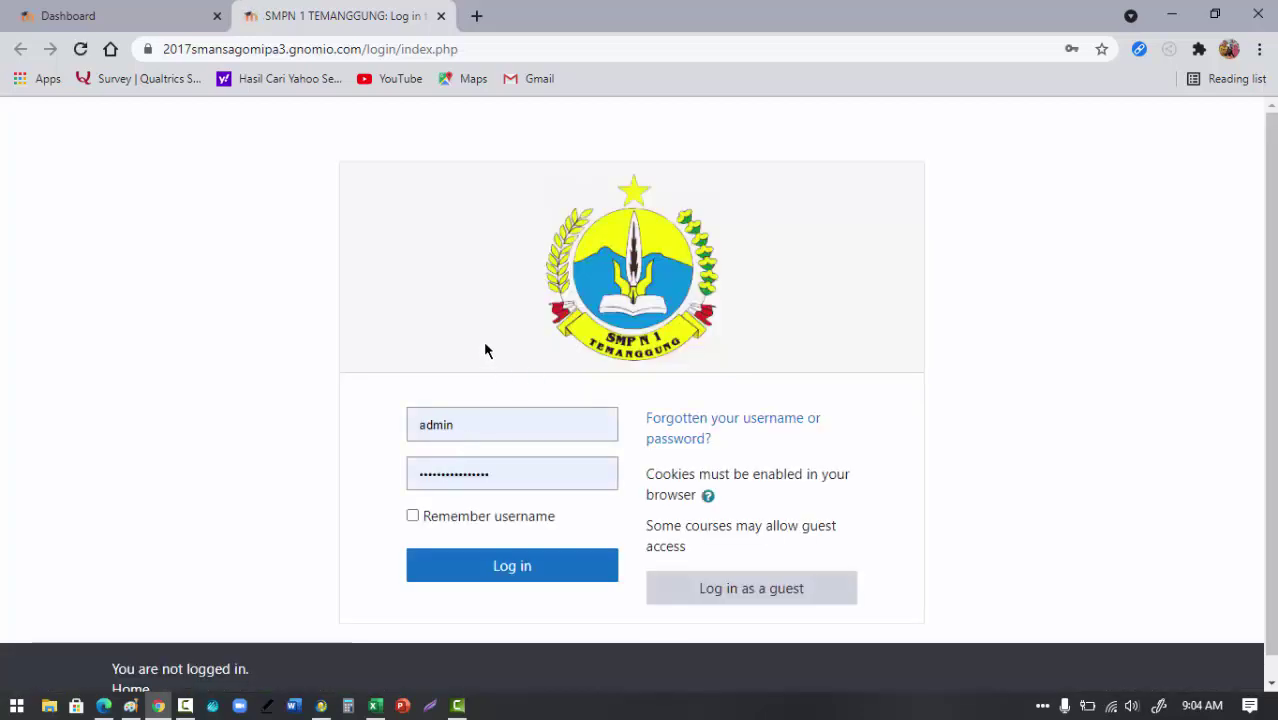
# Step: Log in to the 7-A class site with the teacher's username and account password, and dismiss the password-check warning
pyautogui.click(491, 430)
pyautogui.moveTo(455, 425); pyautogui.dragTo(407, 428)
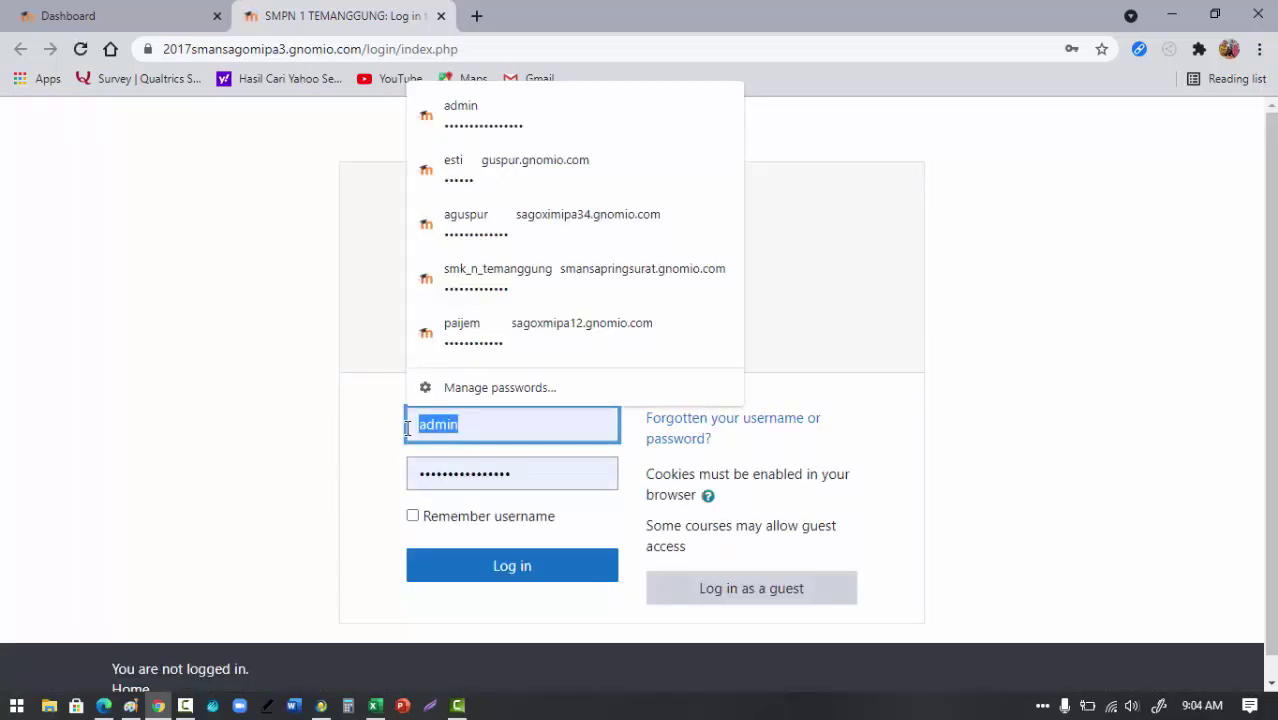
pyautogui.write('esti')
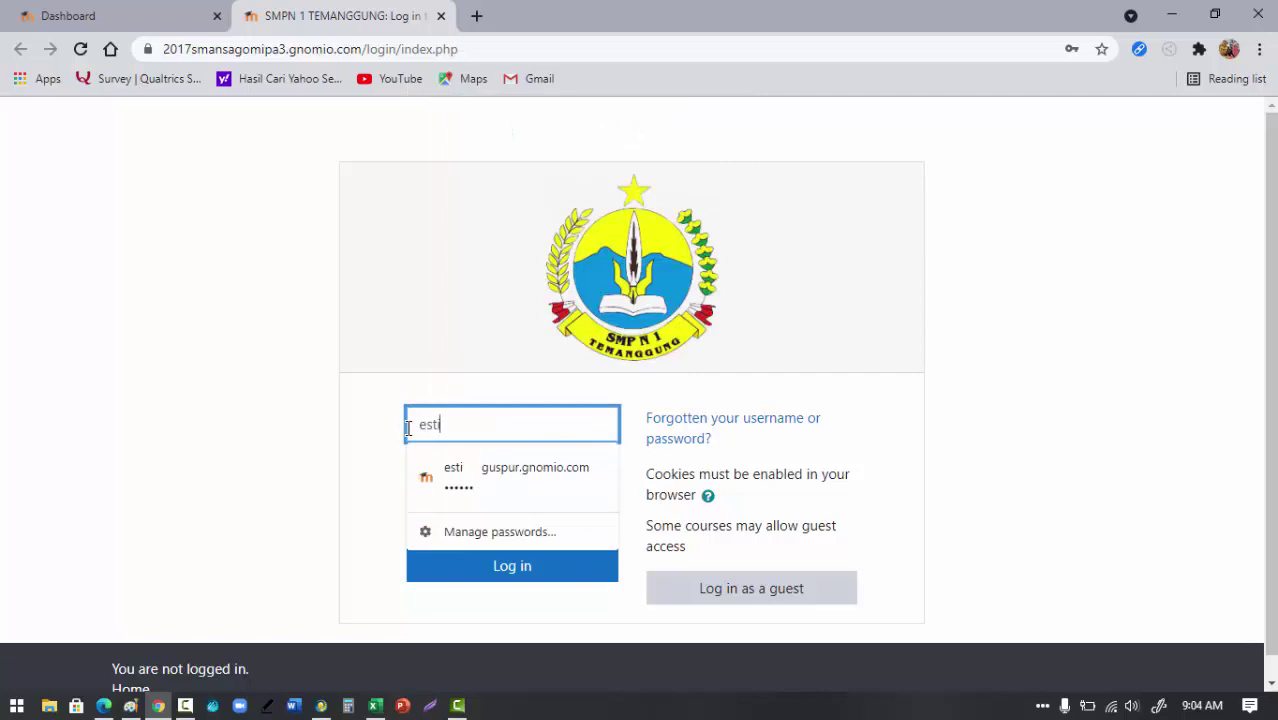
pyautogui.press('Down')
pyautogui.press('Return')
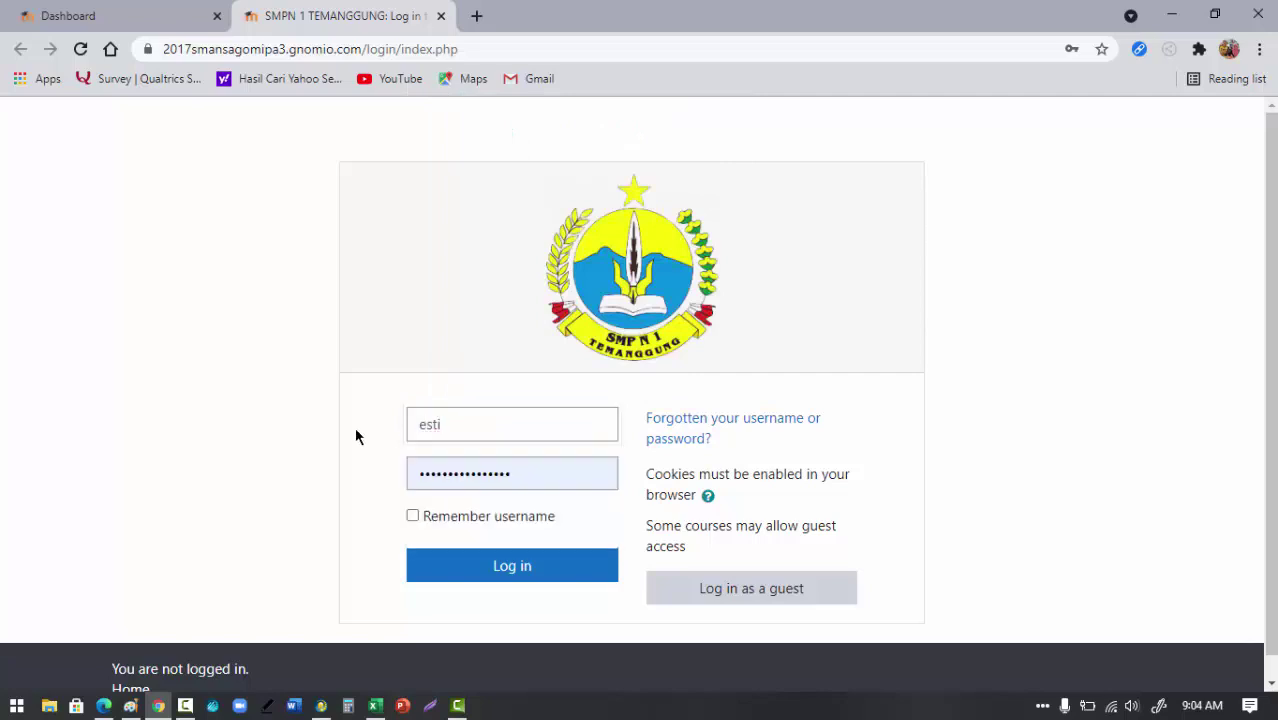
pyautogui.click(528, 476)
pyautogui.moveTo(512, 474); pyautogui.dragTo(404, 478)
pyautogui.write('•••')
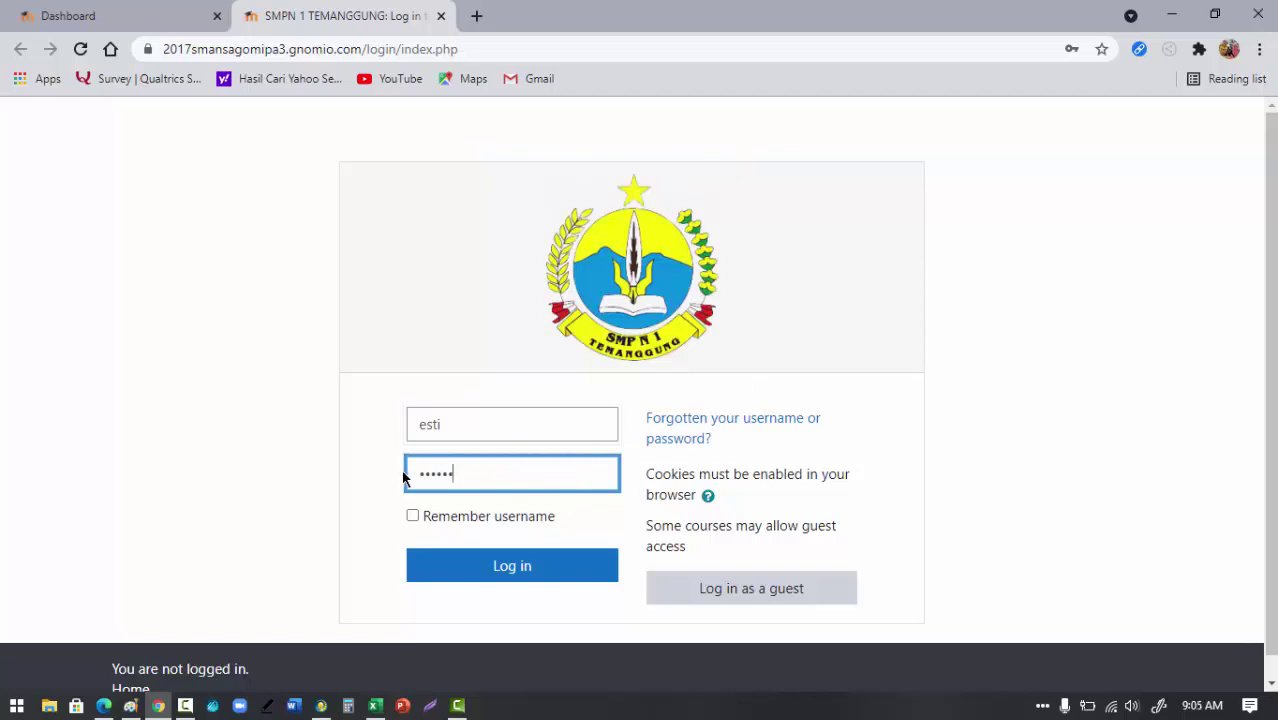
pyautogui.write('•••')
pyautogui.click(486, 566)
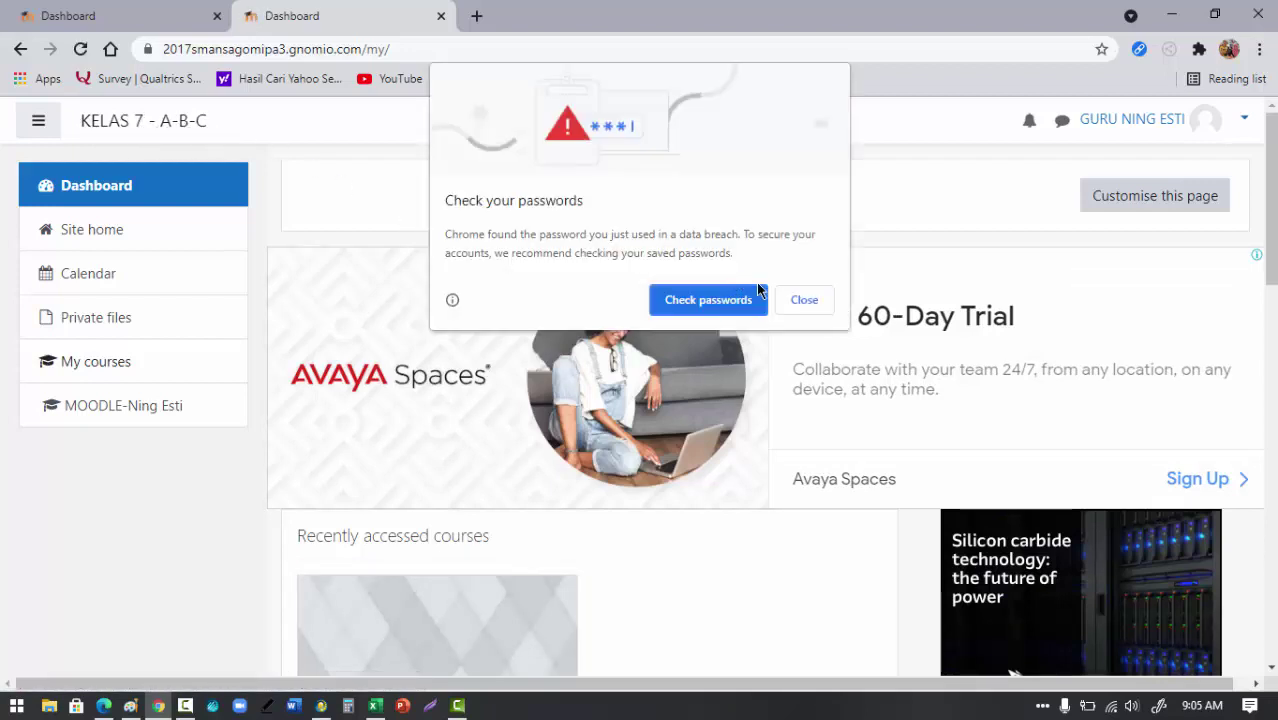
pyautogui.click(822, 302)
# Step: Look over the courses on the class dashboard, and open the Site home page, closing the advertisement overlay
pyautogui.scroll(-8, 681, 313)
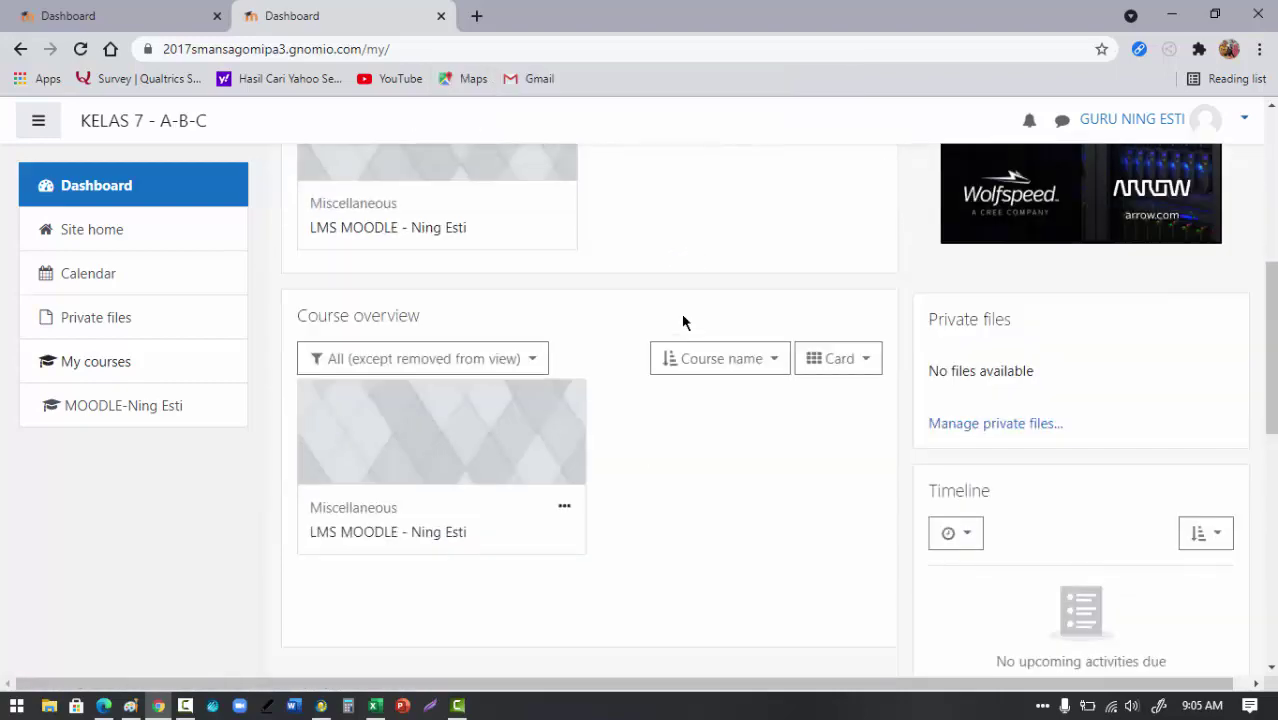
pyautogui.scroll(-3, 700, 318)
pyautogui.scroll(7, 722, 325)
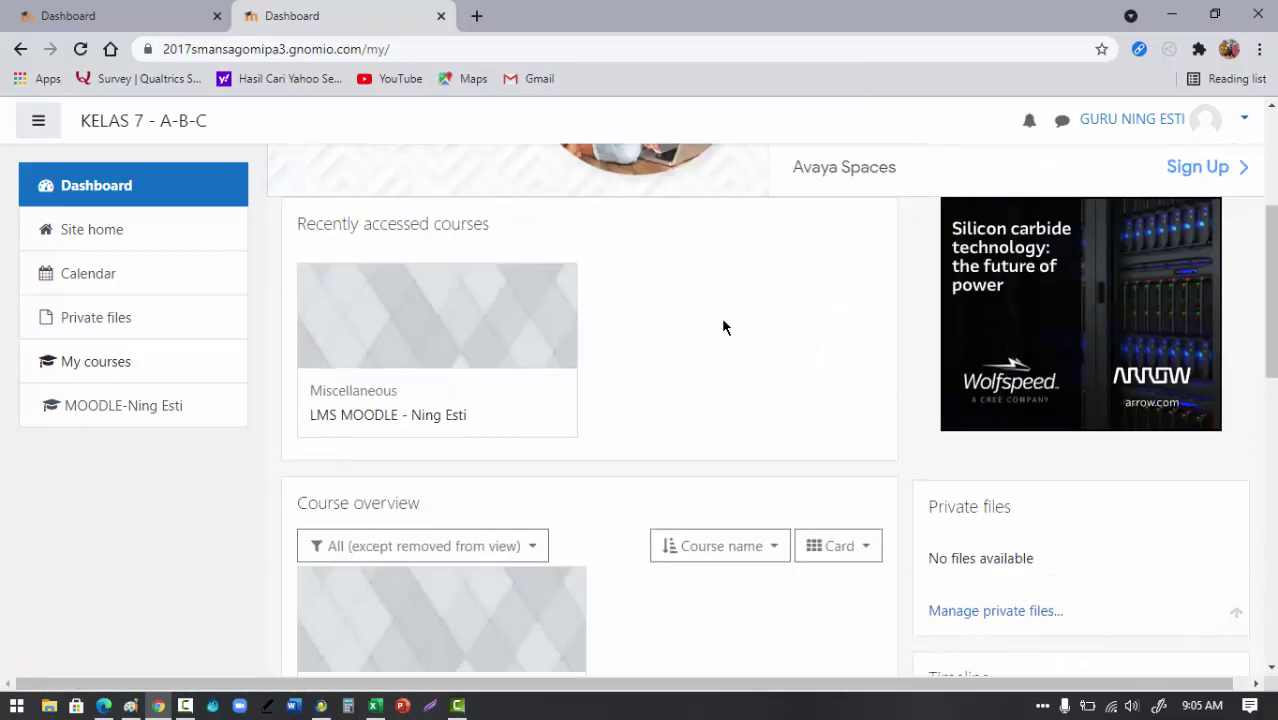
pyautogui.scroll(2, 727, 328)
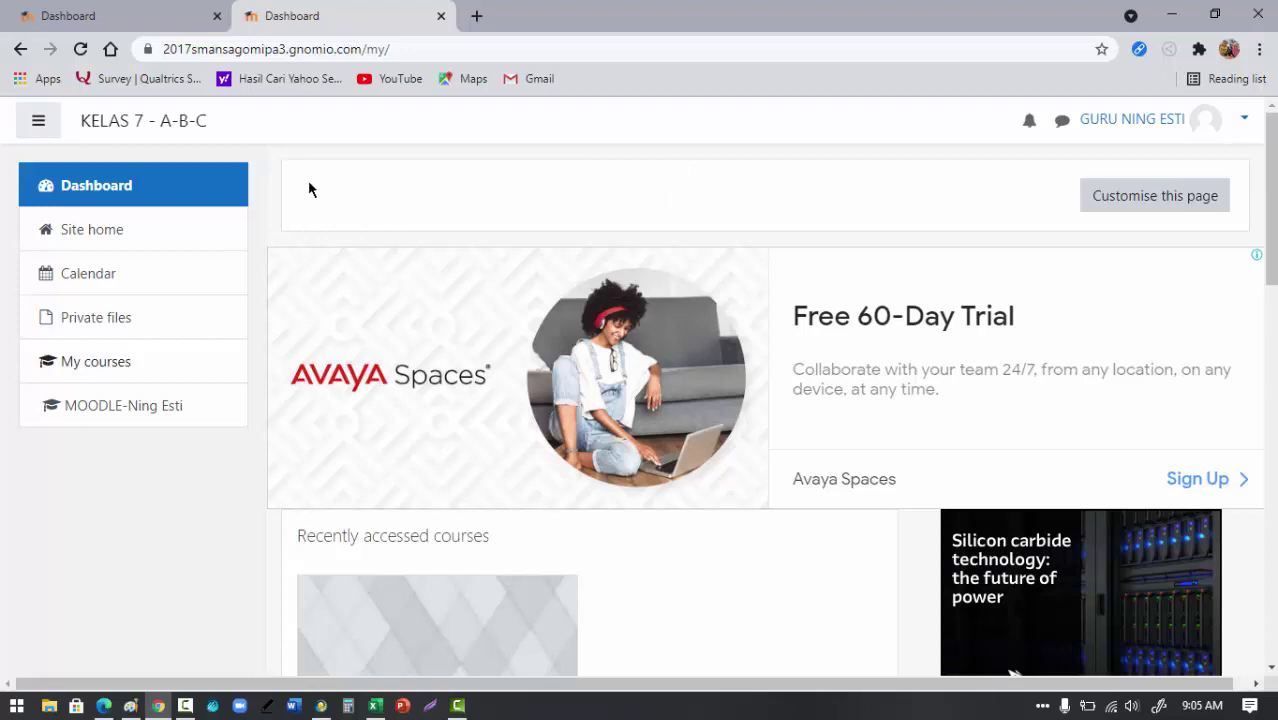
pyautogui.click(113, 237)
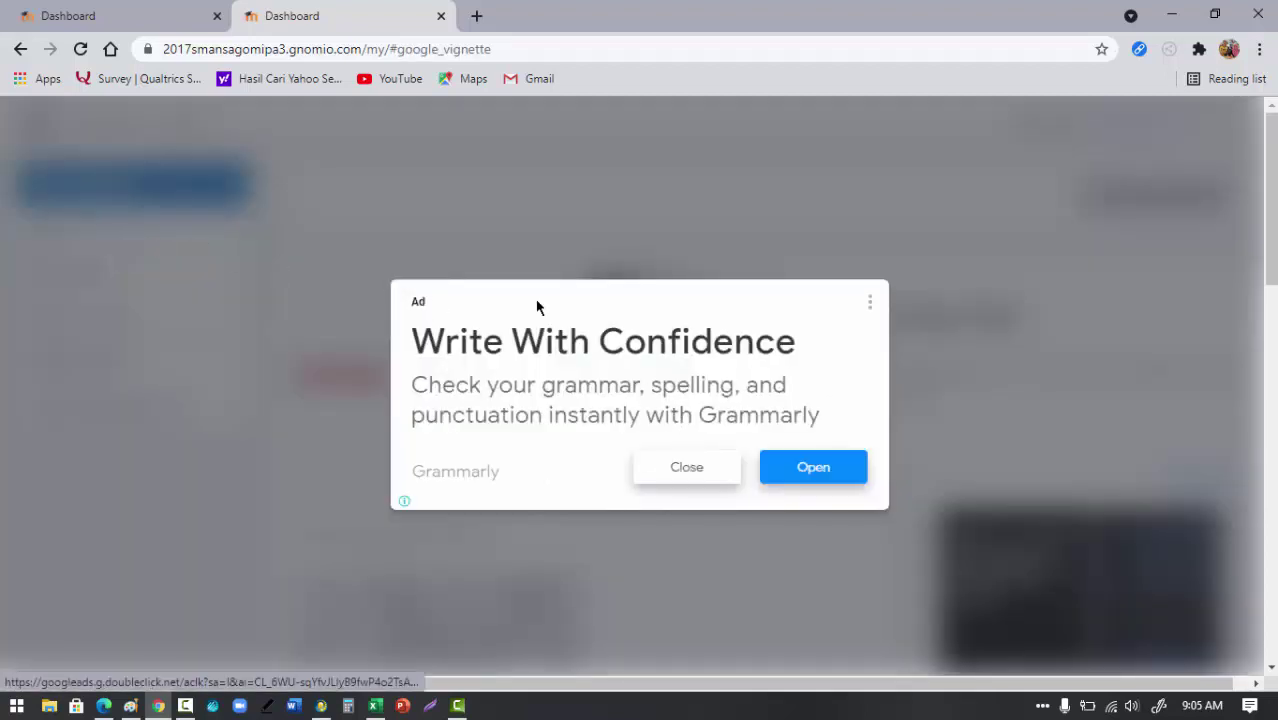
pyautogui.click(684, 468)
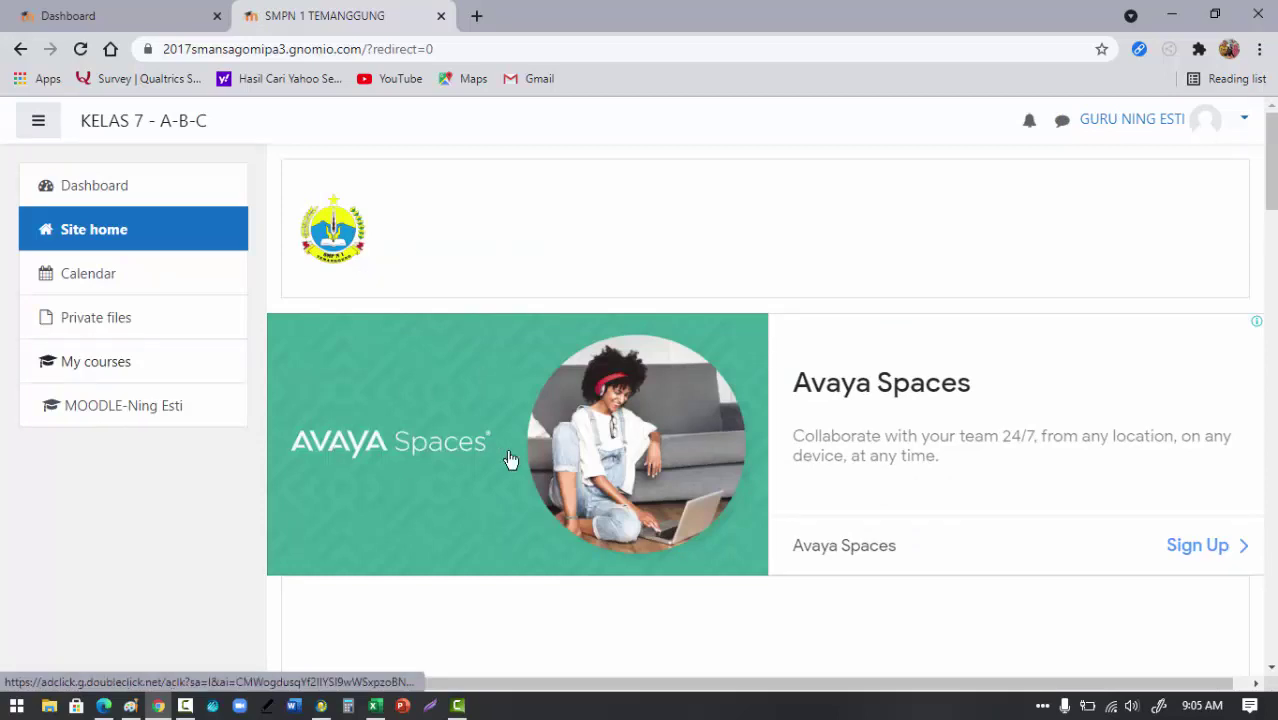
pyautogui.scroll(-1, 579, 436)
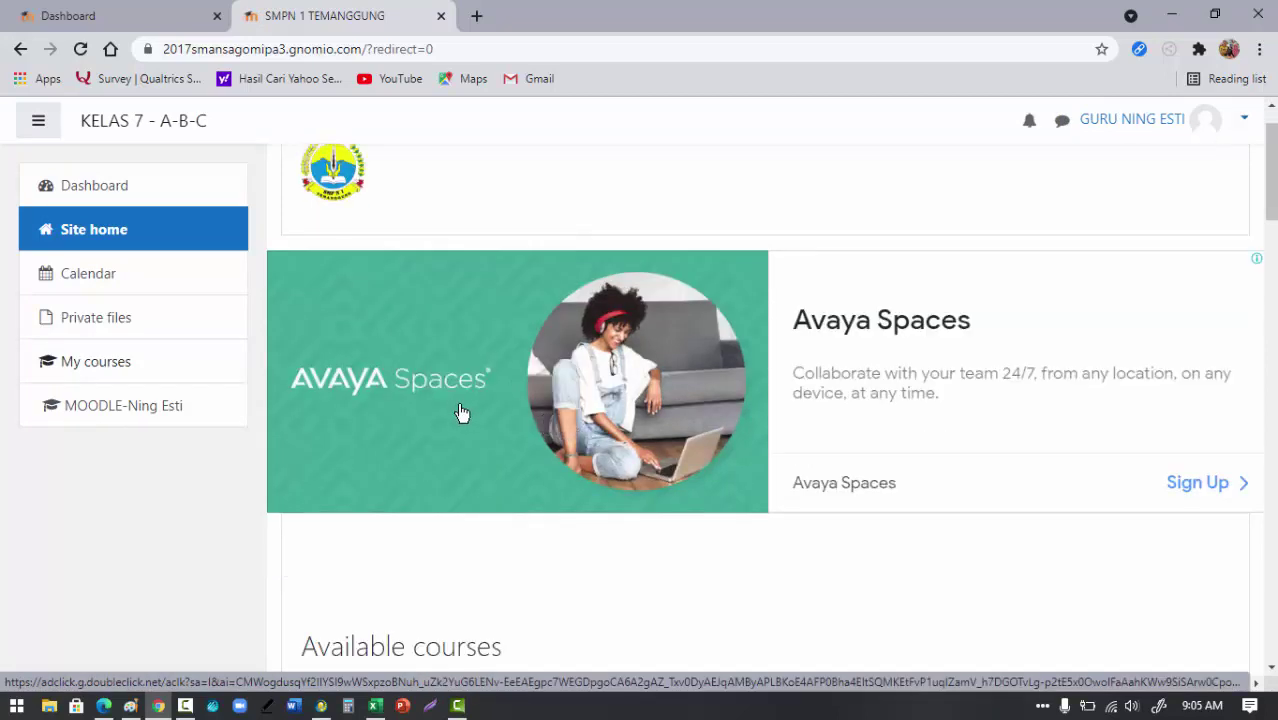
# Step: Open the LMS MOODLE course from the available courses on the site home page, and turn editing on
pyautogui.scroll(-3, 462, 413)
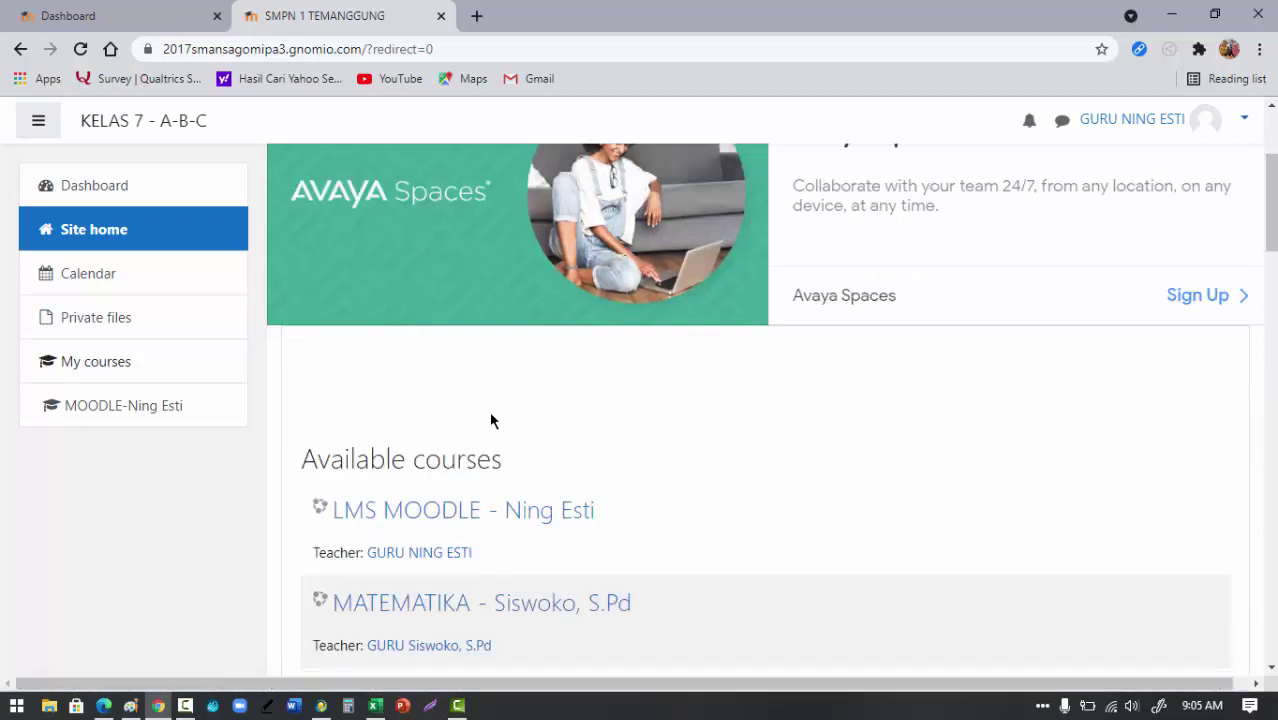
pyautogui.scroll(-1, 537, 399)
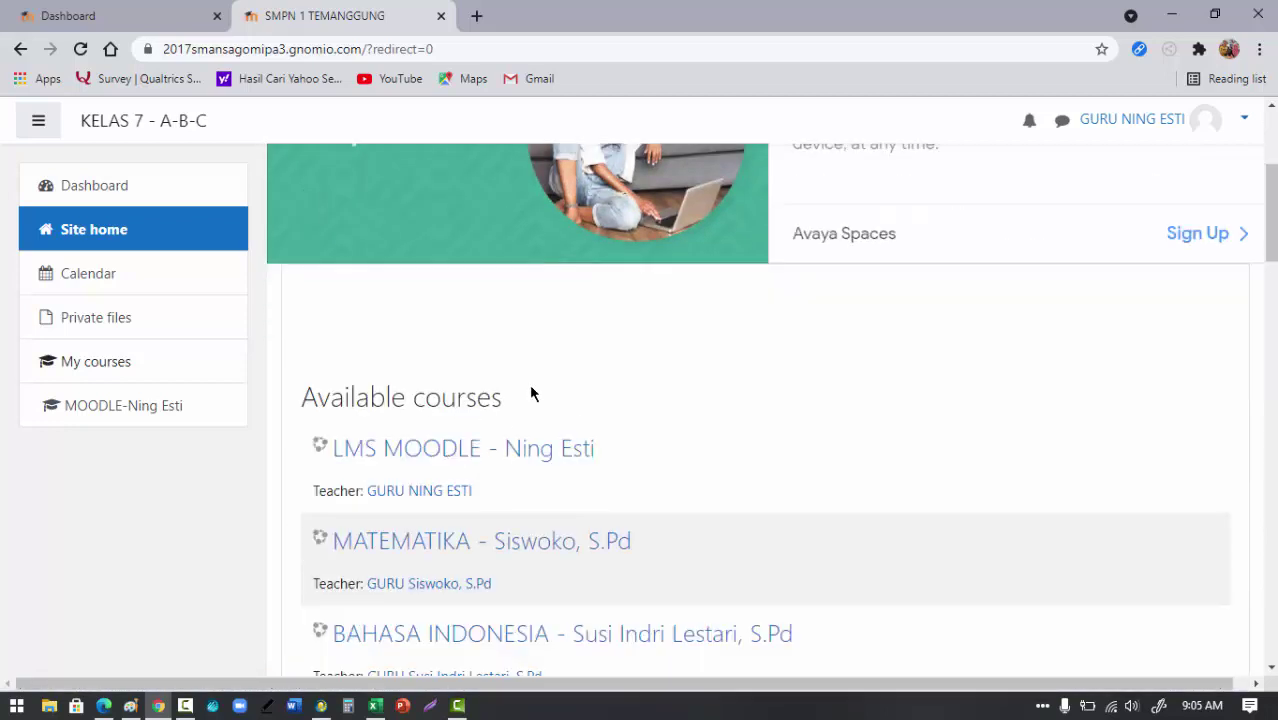
pyautogui.scroll(-1, 560, 376)
pyautogui.scroll(-1, 627, 379)
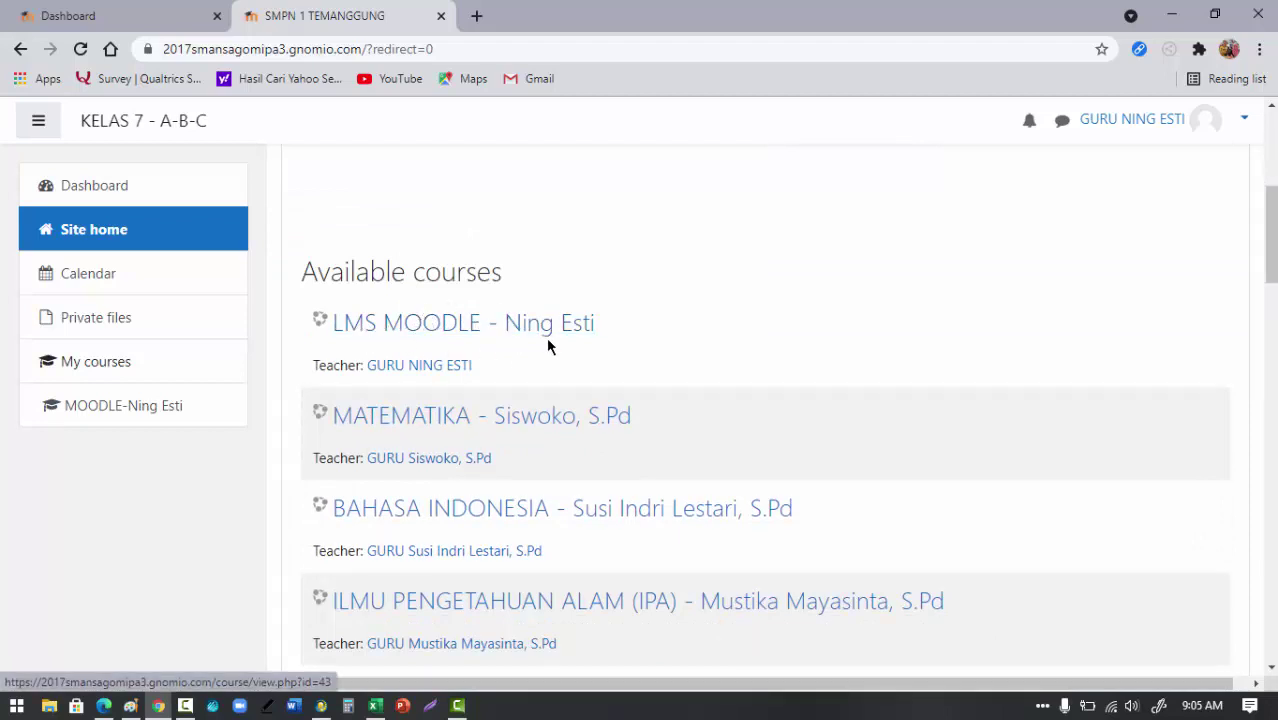
pyautogui.click(420, 332)
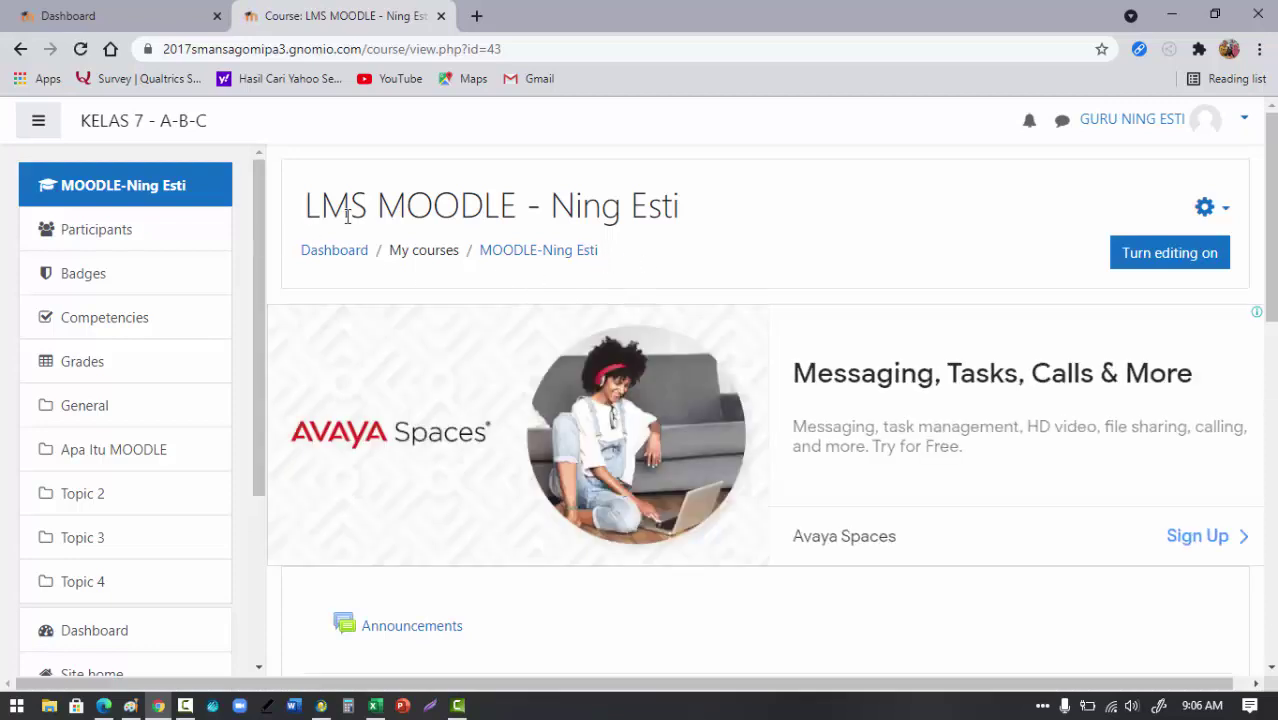
pyautogui.click(1170, 256)
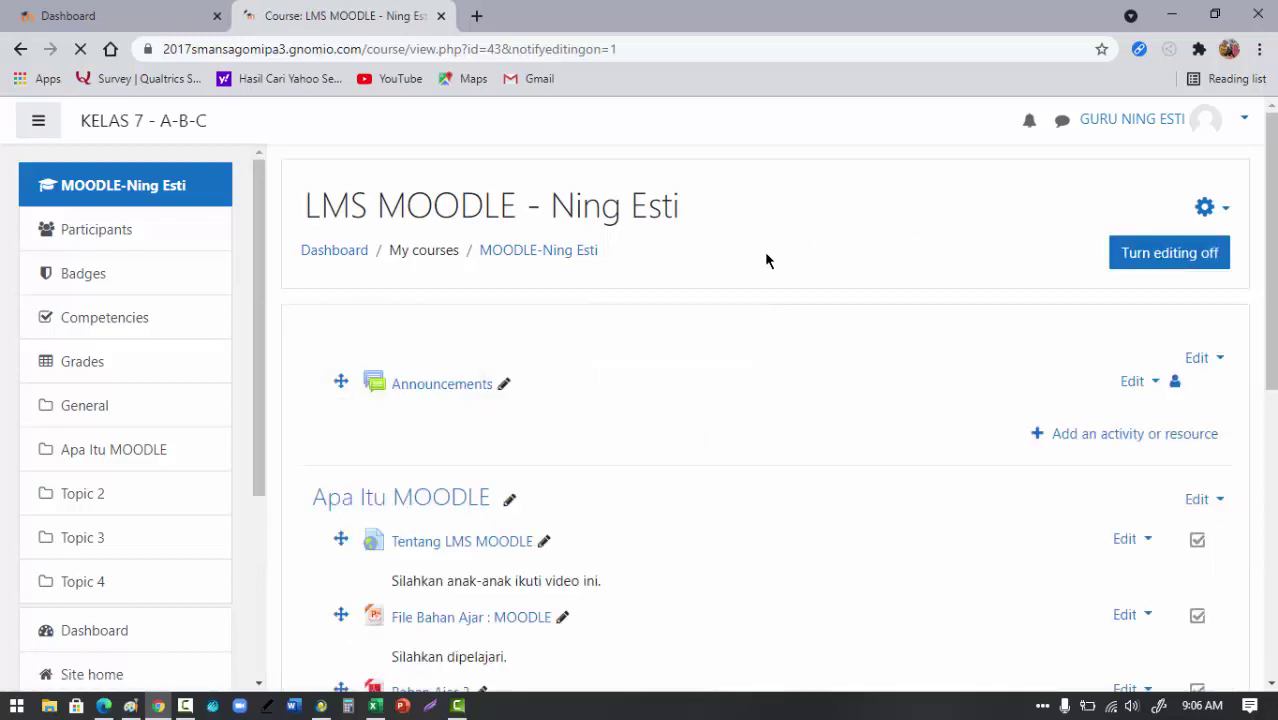
# Step: Add a Quiz activity to the course section "Apa Itu MOODLE"
pyautogui.scroll(-4, 764, 261)
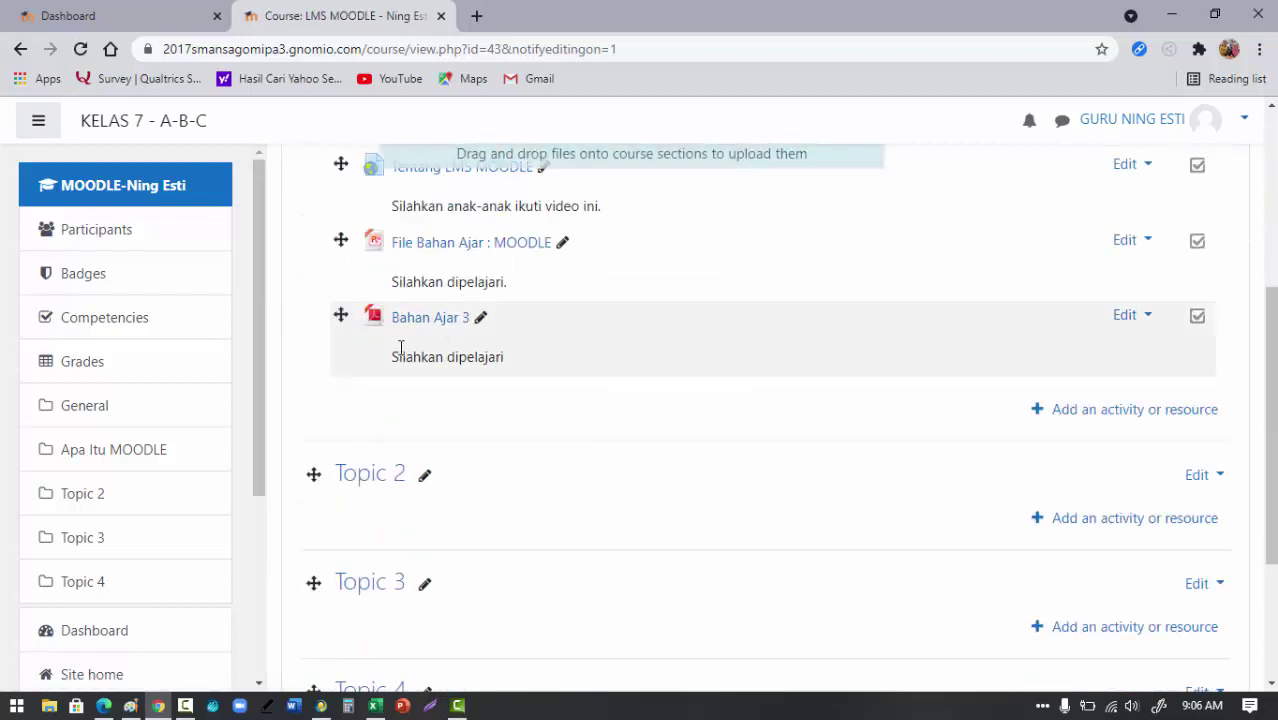
pyautogui.scroll(2, 400, 347)
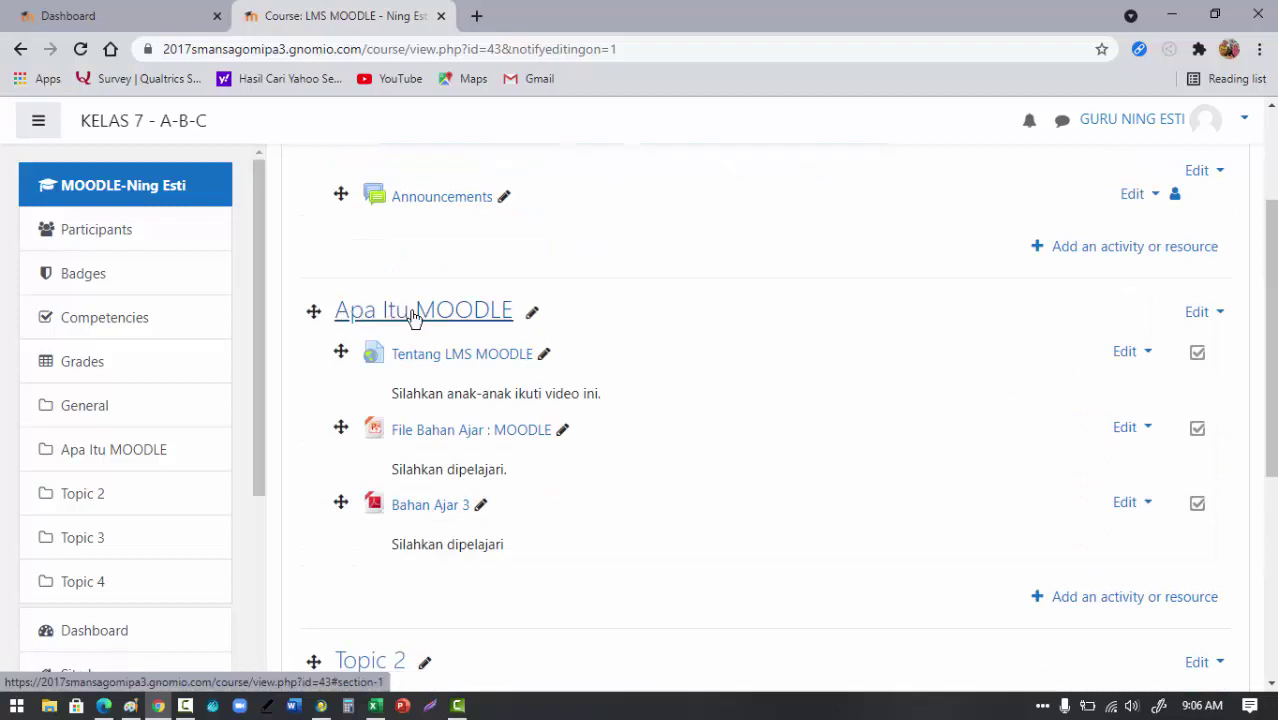
pyautogui.scroll(-1, 637, 311)
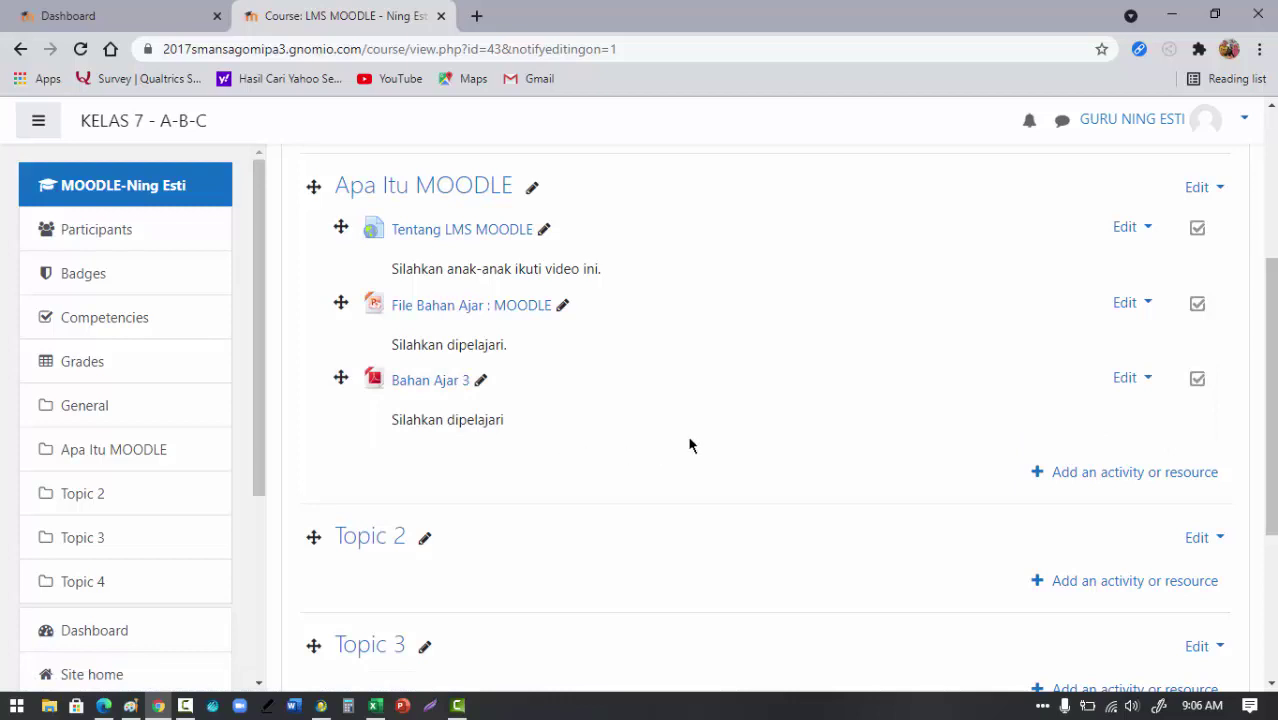
pyautogui.click(1072, 481)
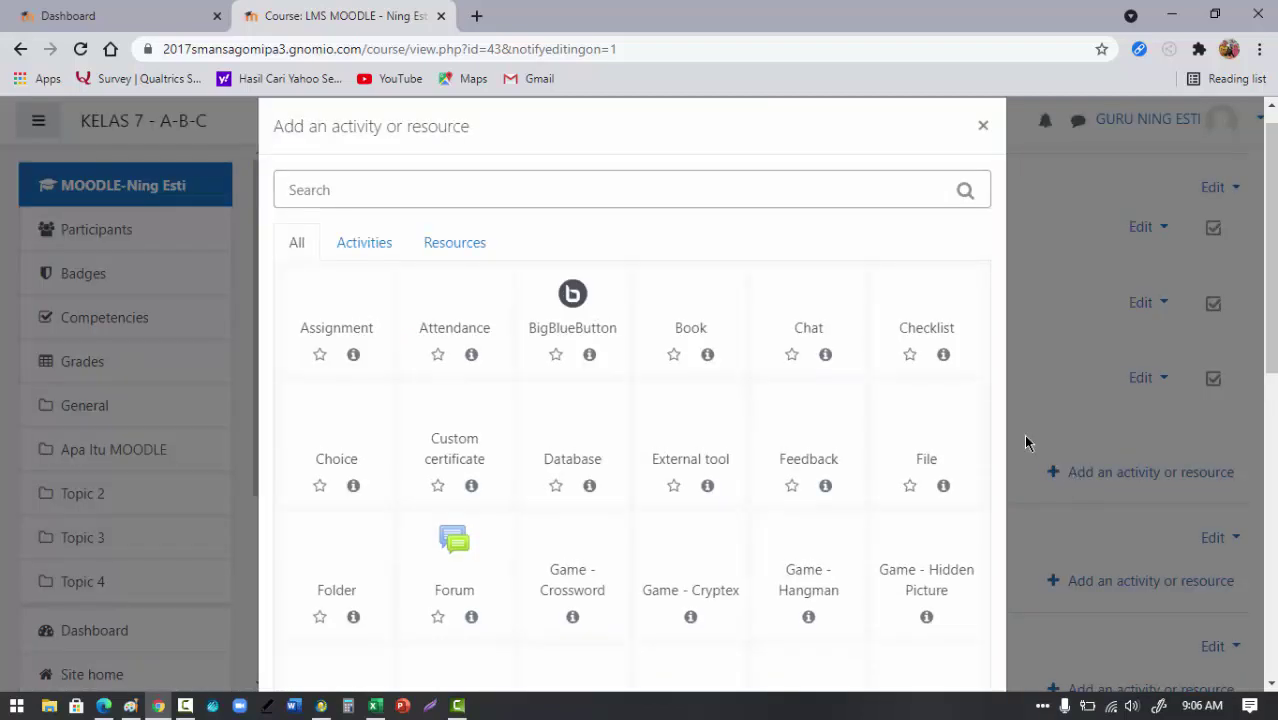
pyautogui.scroll(-4, 1000, 428)
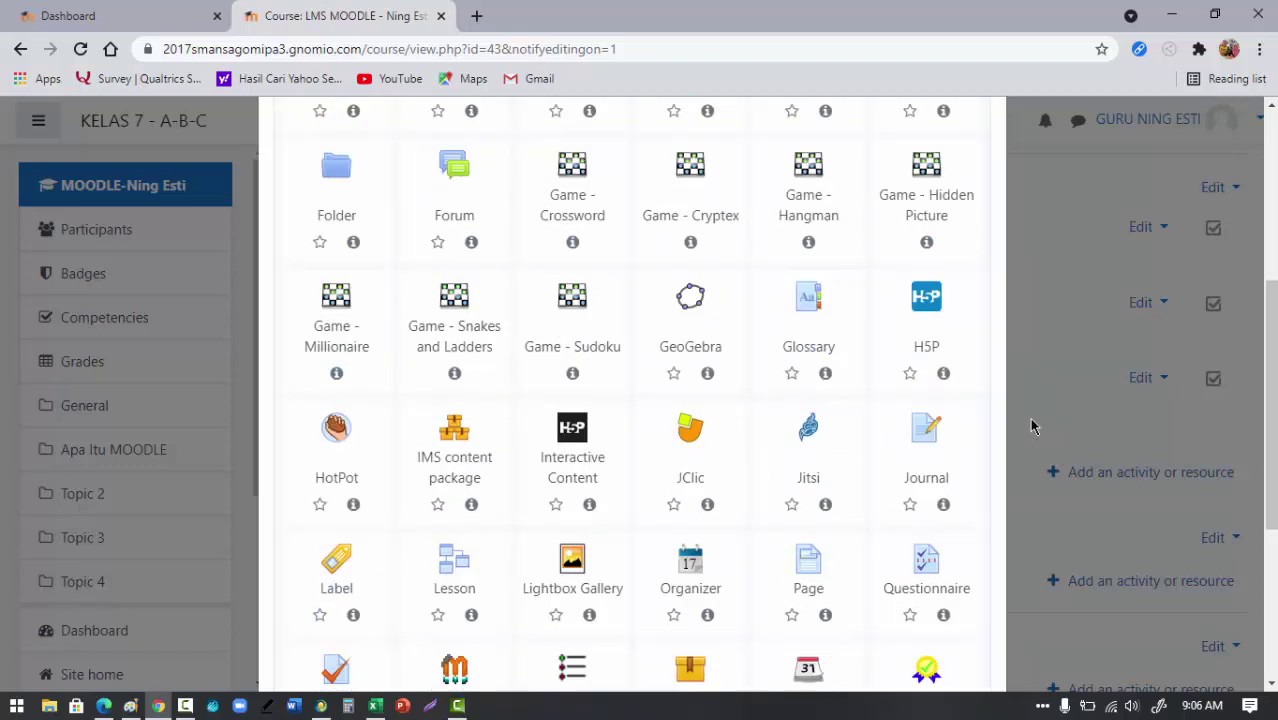
pyautogui.scroll(-3, 1033, 427)
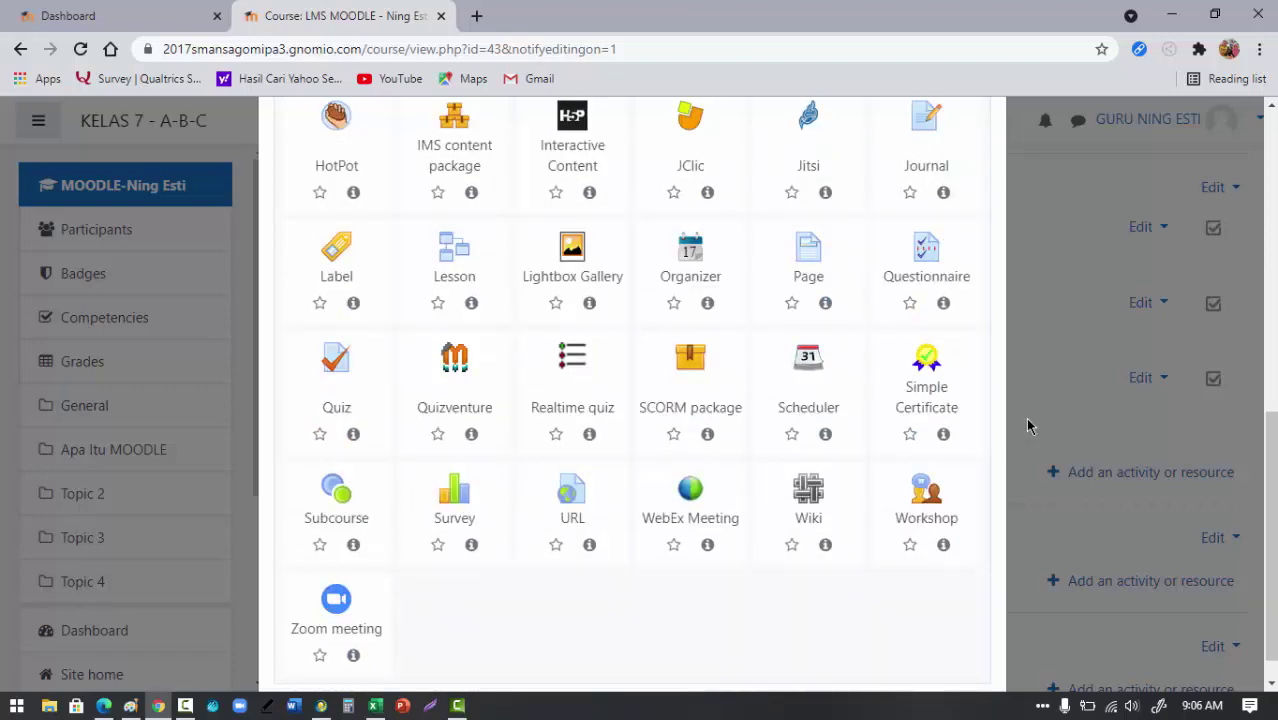
pyautogui.click(337, 364)
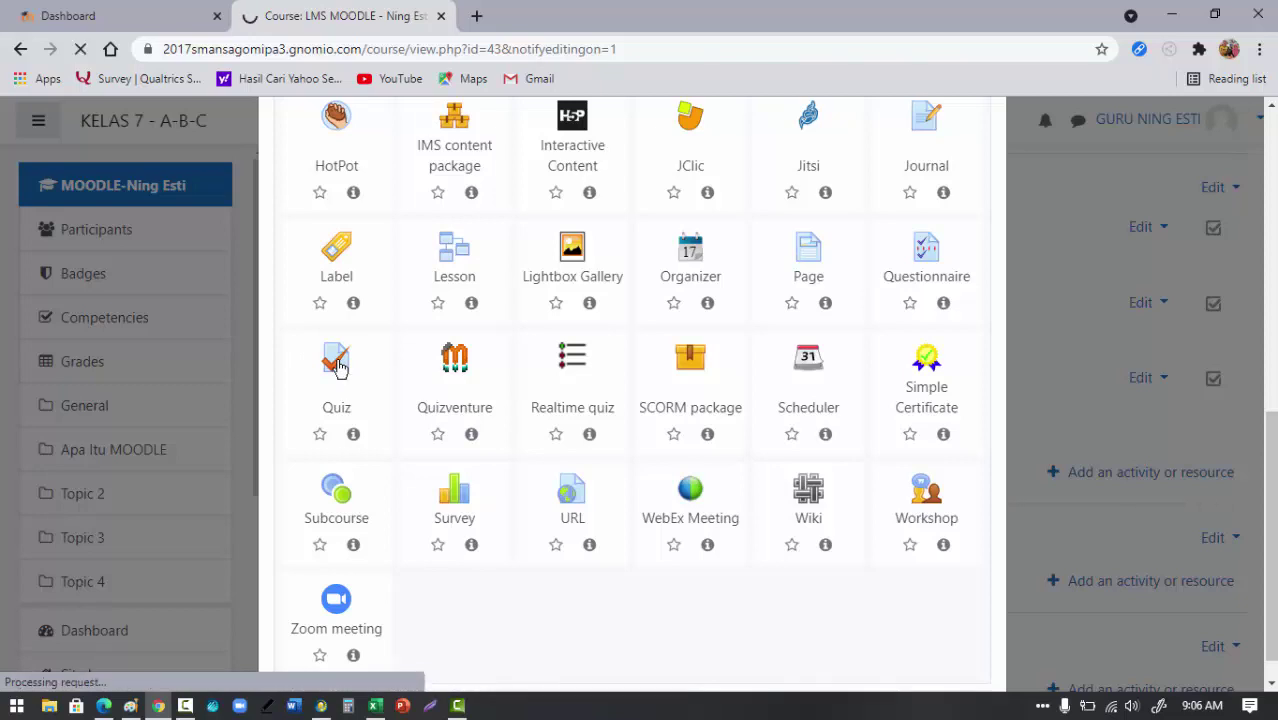
# Step: Name the new quiz "Quiz 1 : Pengantar MOODLE"
pyautogui.scroll(-1, 592, 328)
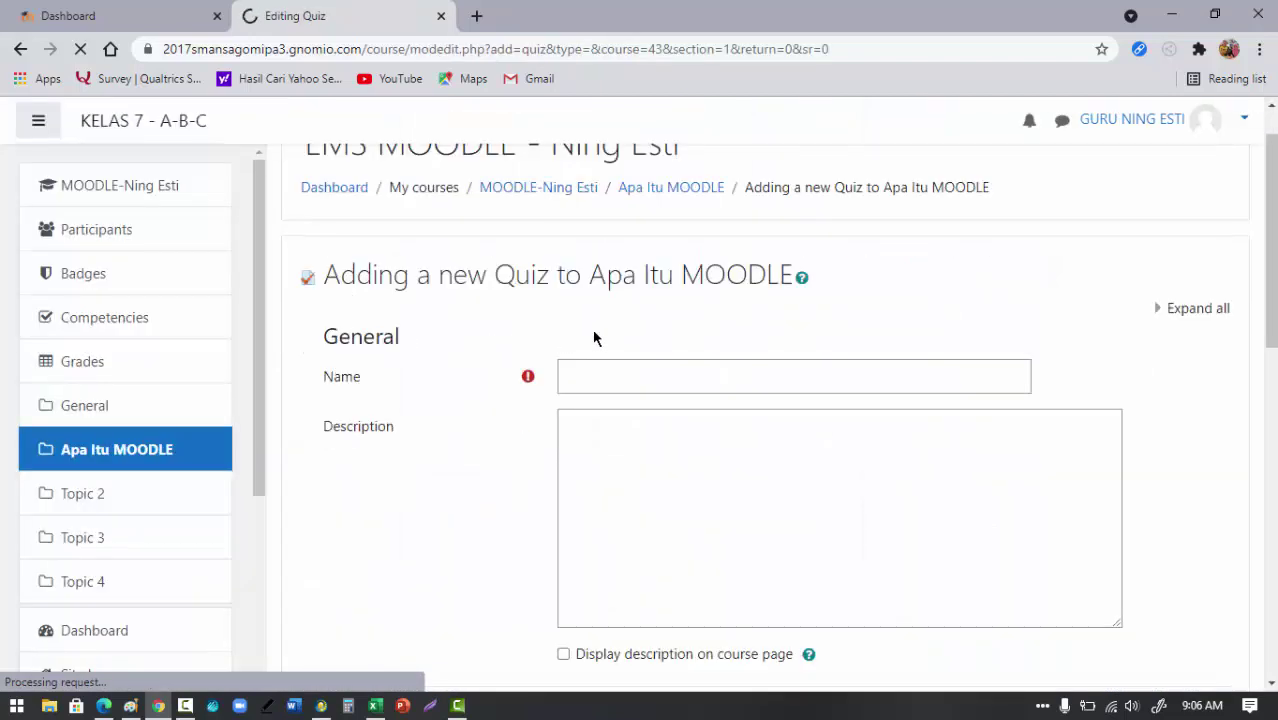
pyautogui.scroll(1, 582, 330)
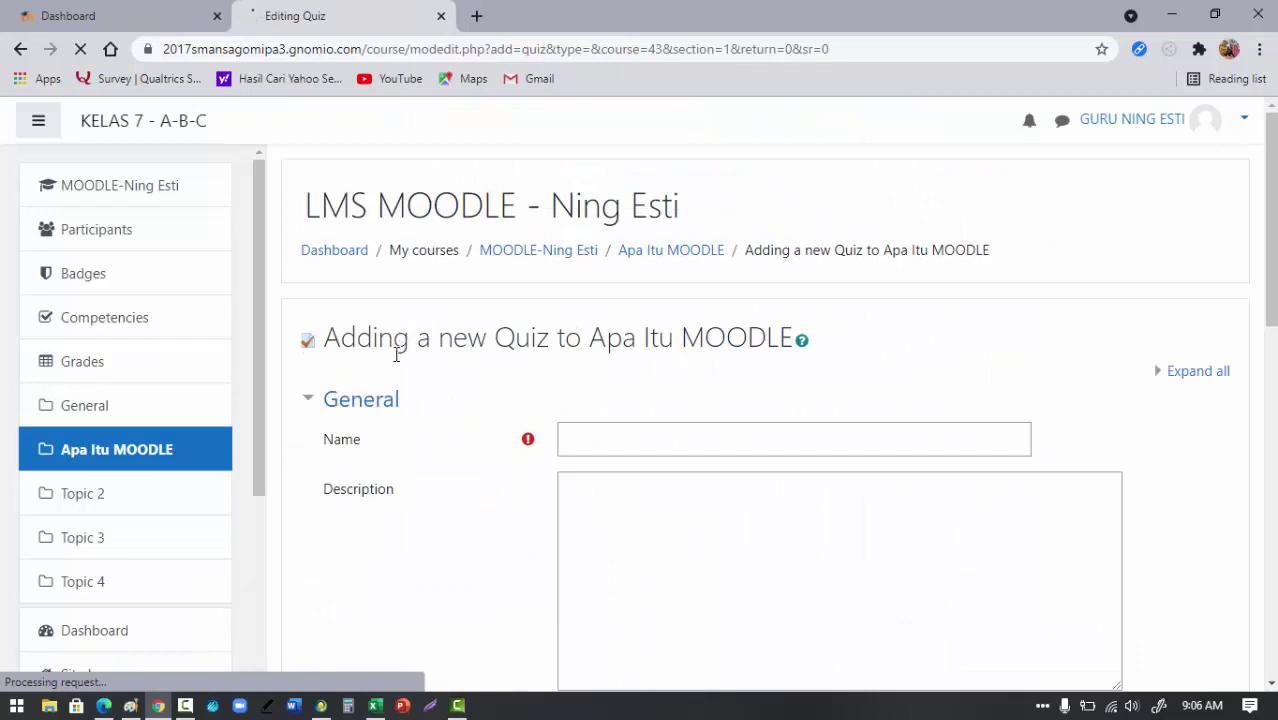
pyautogui.click(603, 440)
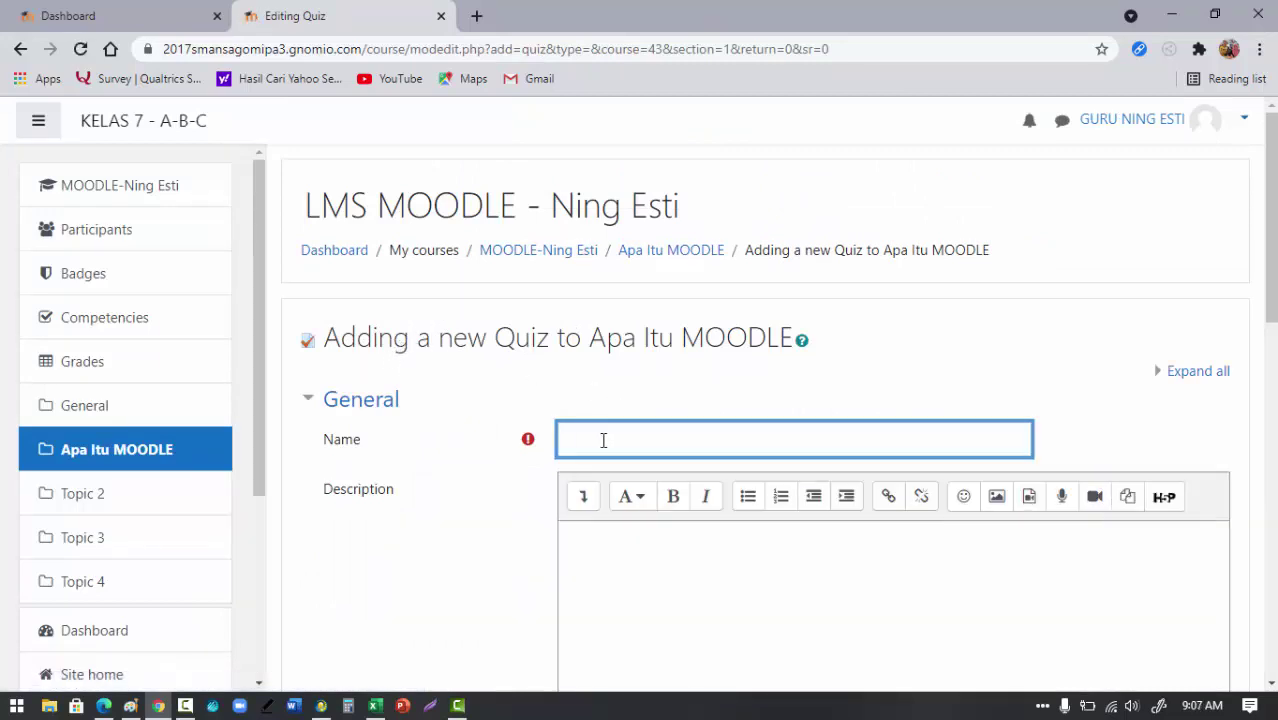
pyautogui.write('Quiz : M')
pyautogui.press('BackSpace')
pyautogui.write('Pengantar MOODLE')
pyautogui.click(603, 440)
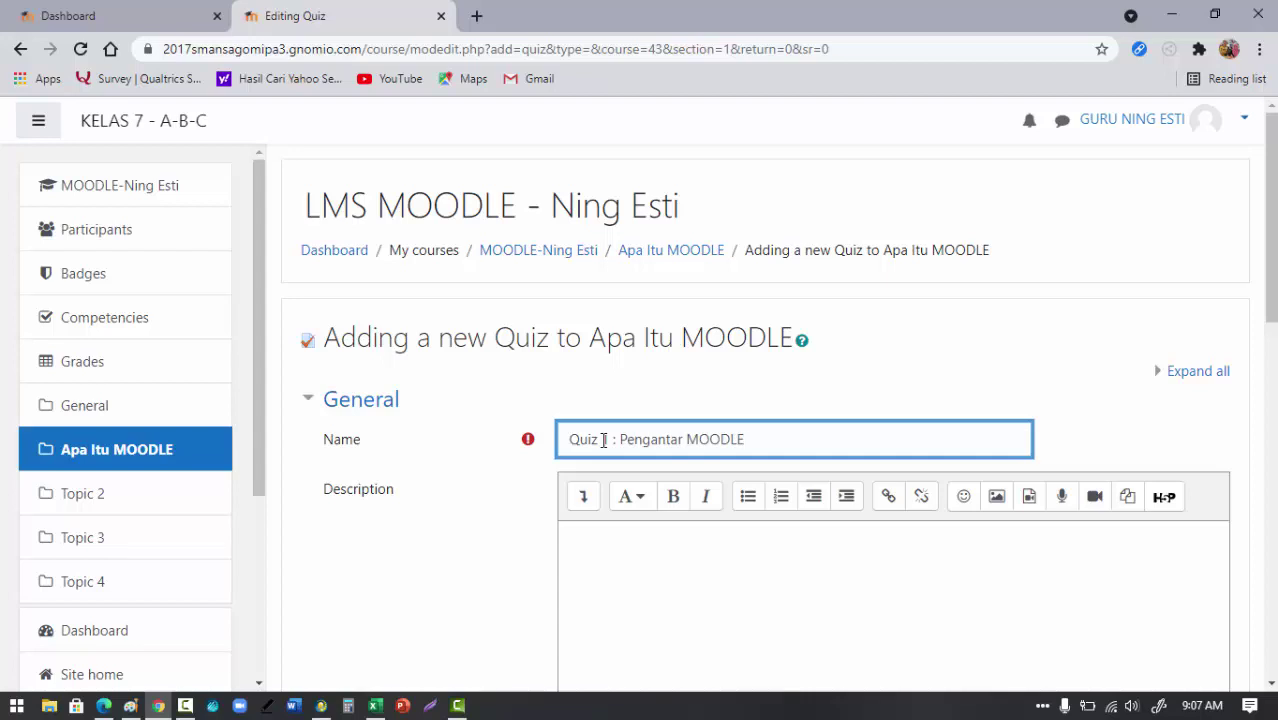
pyautogui.write('1')
pyautogui.click(1110, 437)
# Step: Write the quiz description "Kerjakan dengan seksama." in italics and set it to display on the course page
pyautogui.scroll(-1, 969, 437)
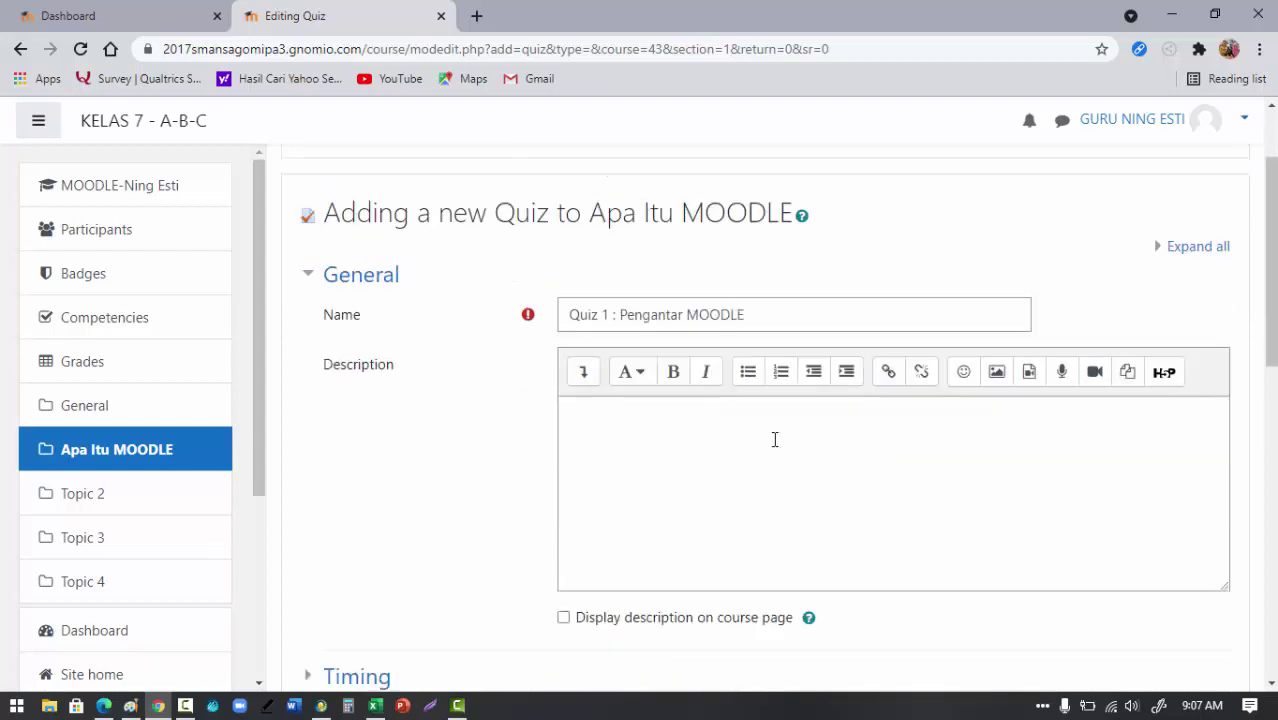
pyautogui.click(597, 420)
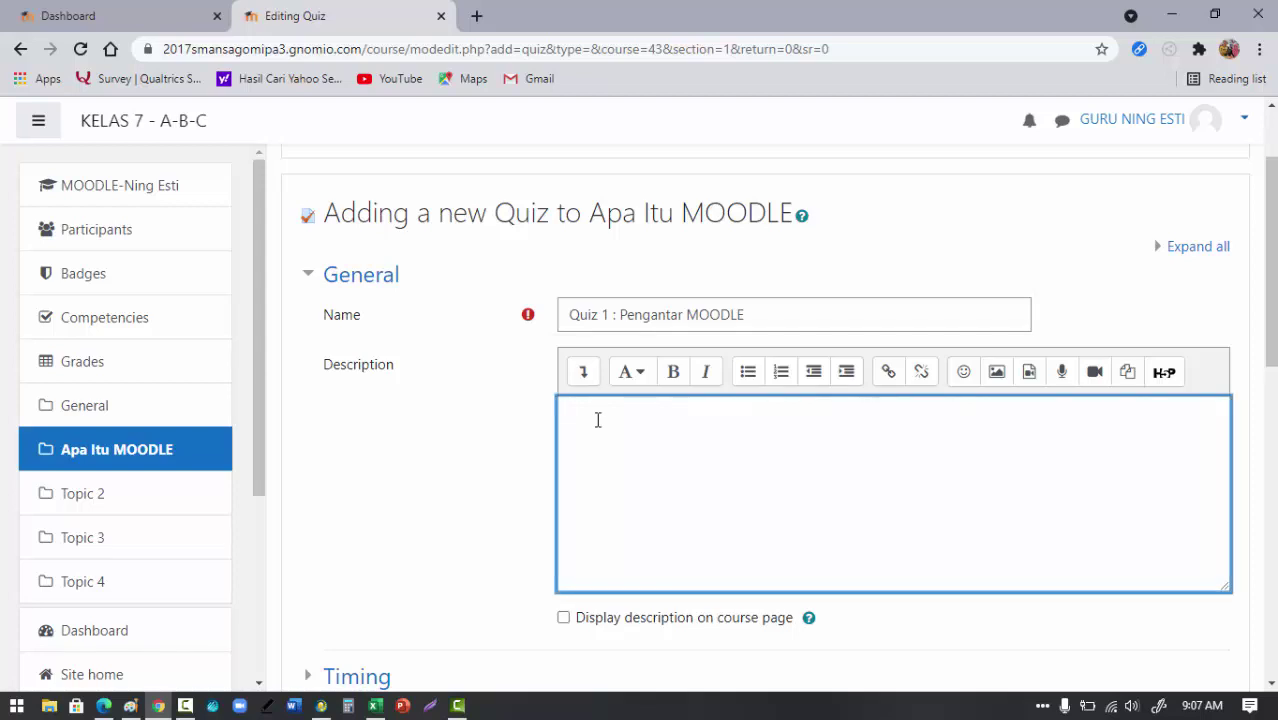
pyautogui.write('Kerjakan dengan seksa')
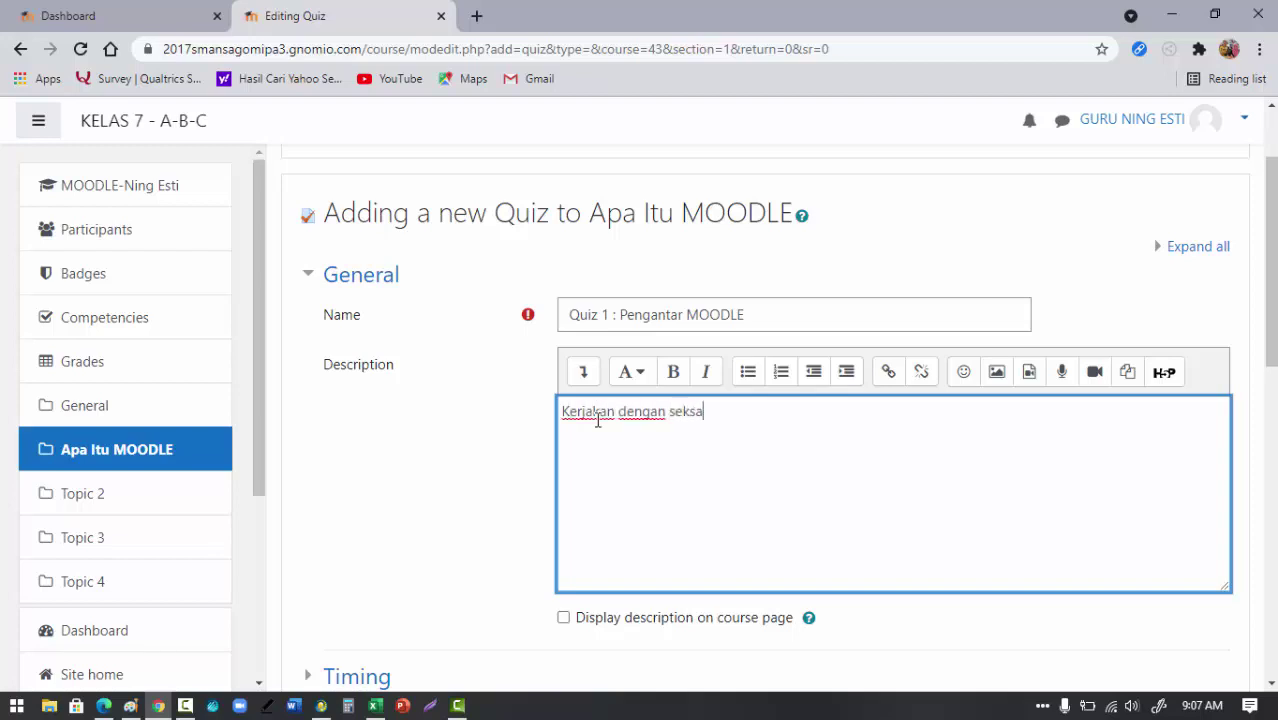
pyautogui.write('ma.')
pyautogui.moveTo(747, 414); pyautogui.dragTo(548, 420)
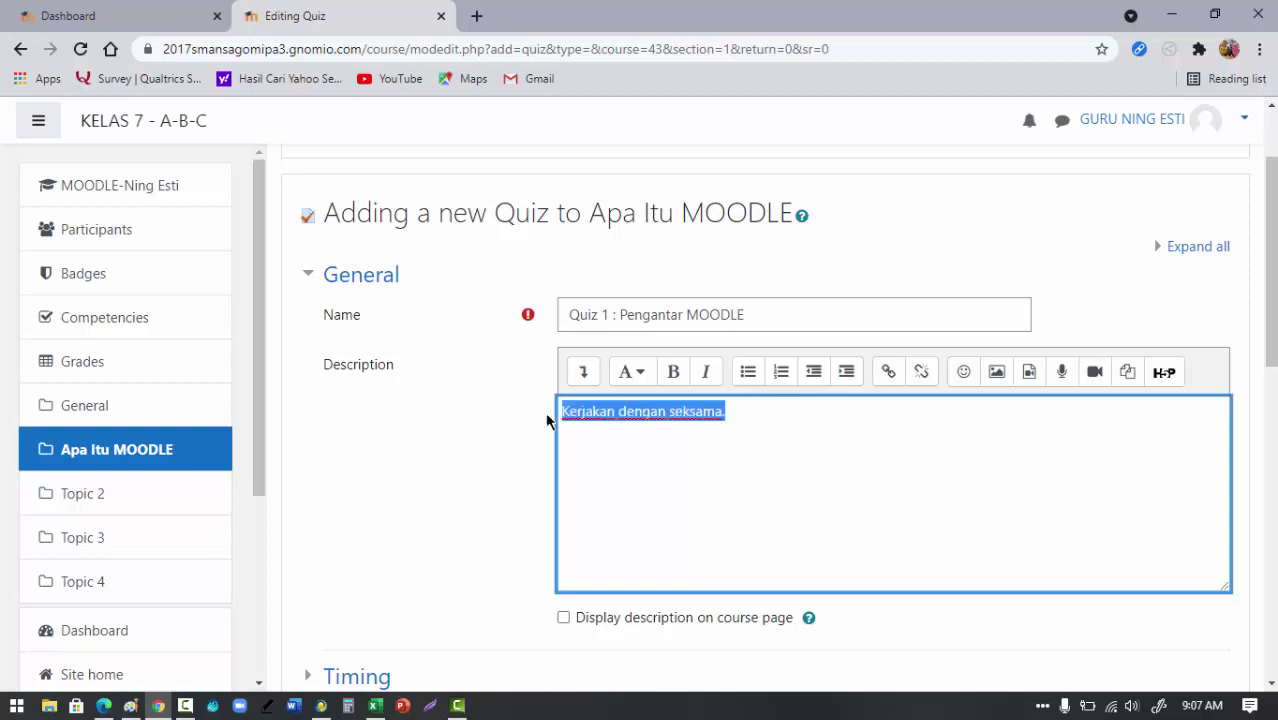
pyautogui.click(705, 371)
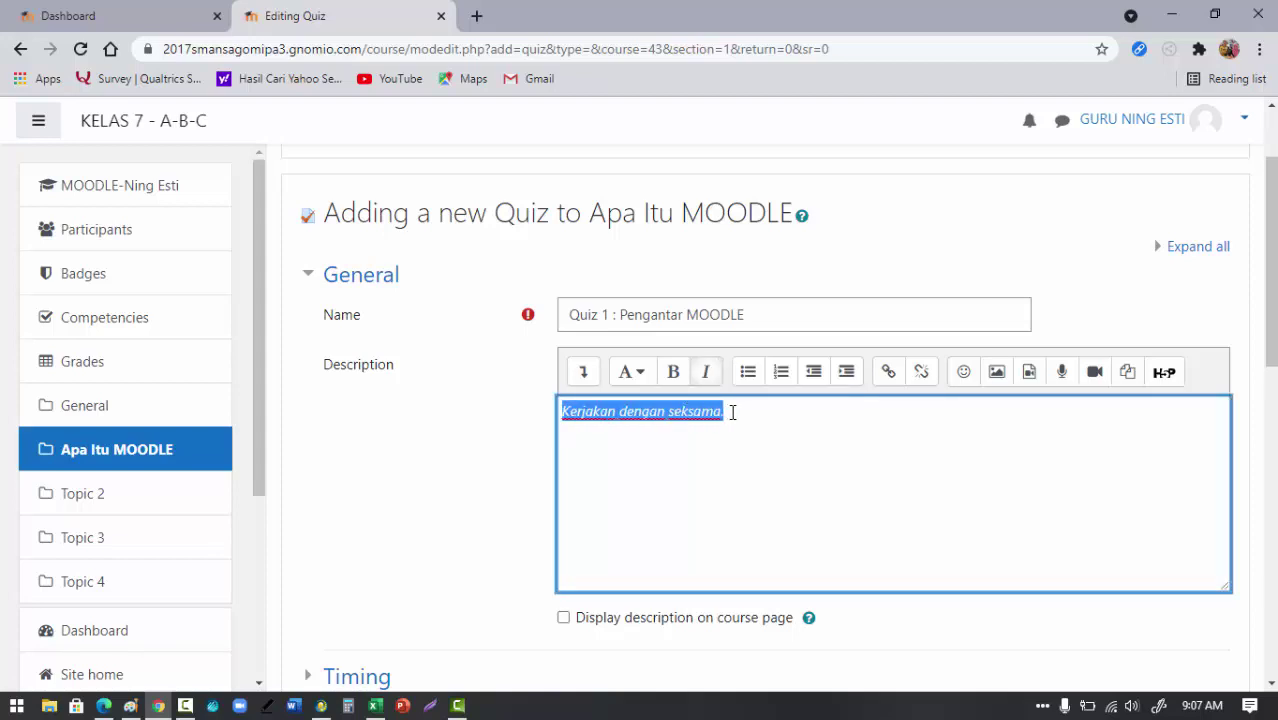
pyautogui.click(732, 412)
pyautogui.scroll(-2, 916, 471)
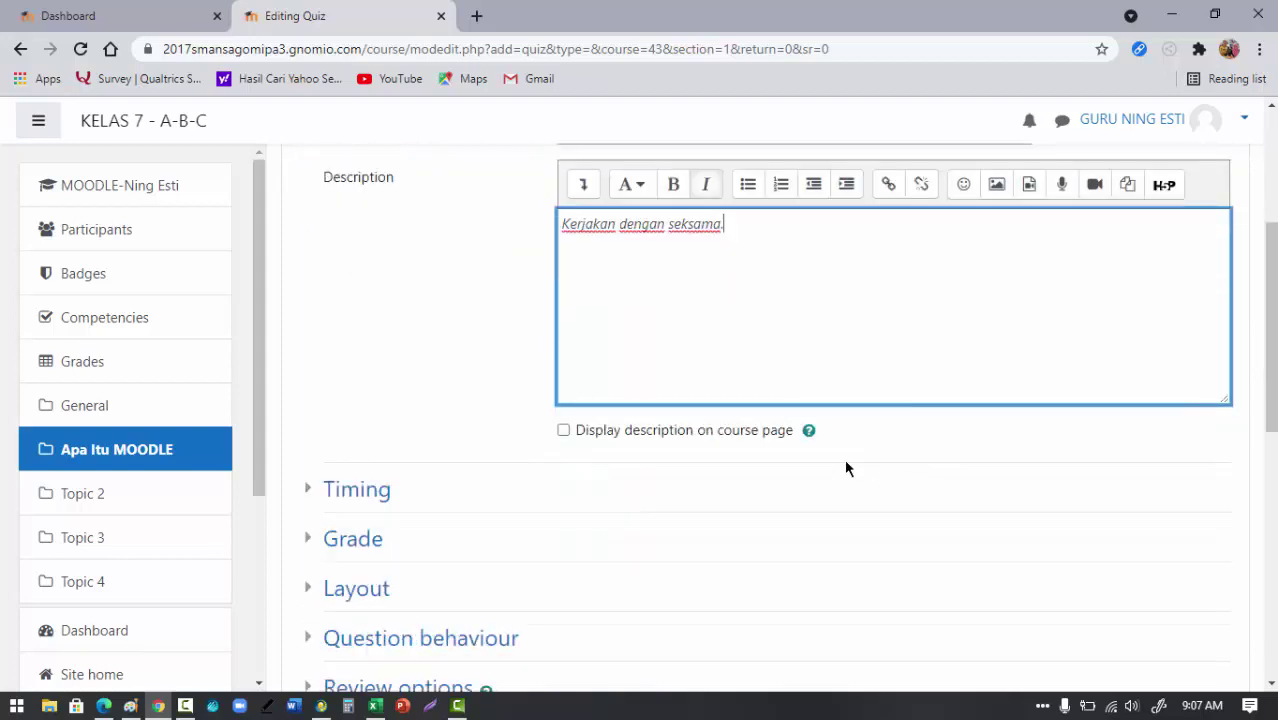
pyautogui.click(563, 430)
# Step: Look over the remaining quiz setting sections without changing them, and save and display the quiz
pyautogui.scroll(-2, 800, 511)
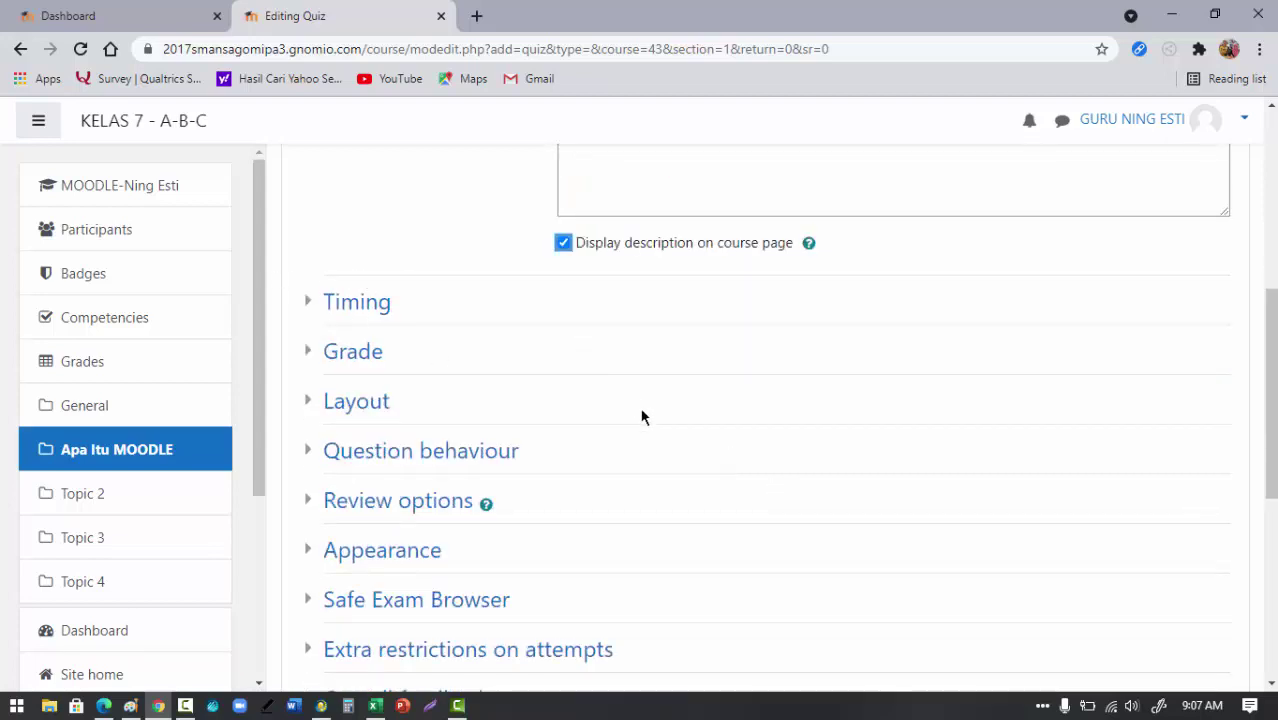
pyautogui.scroll(-1, 645, 418)
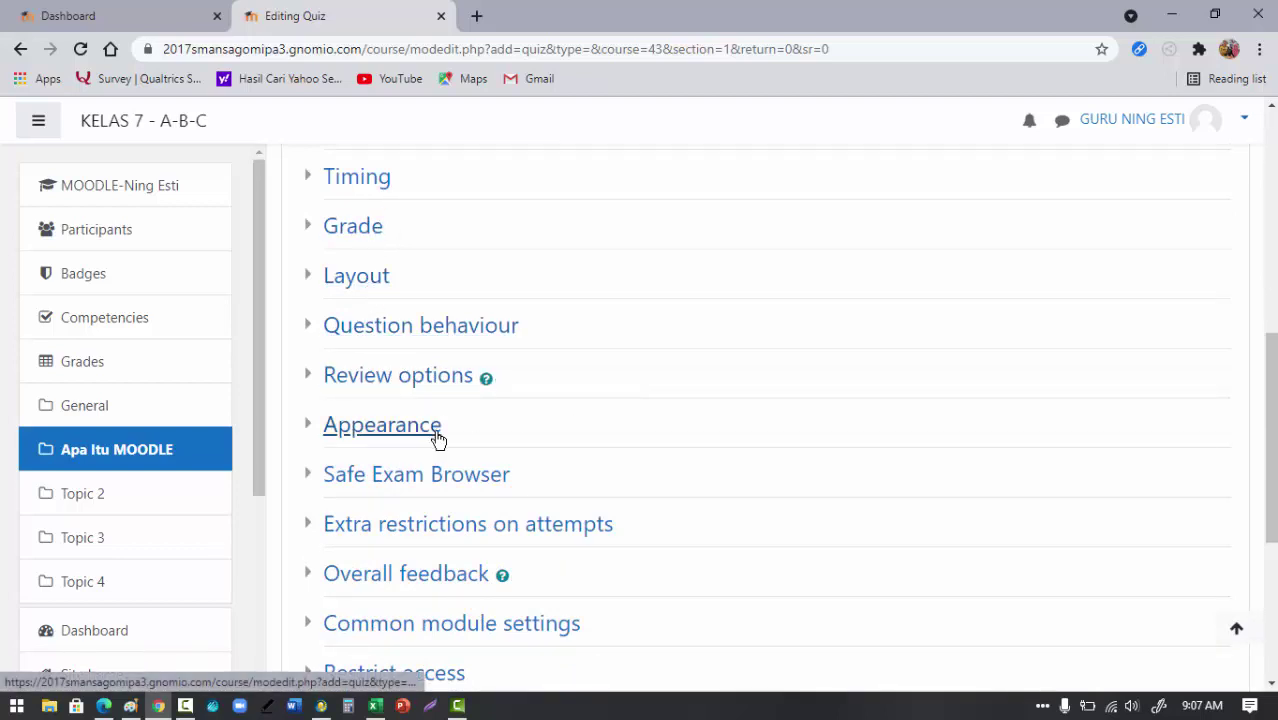
pyautogui.scroll(-3, 555, 433)
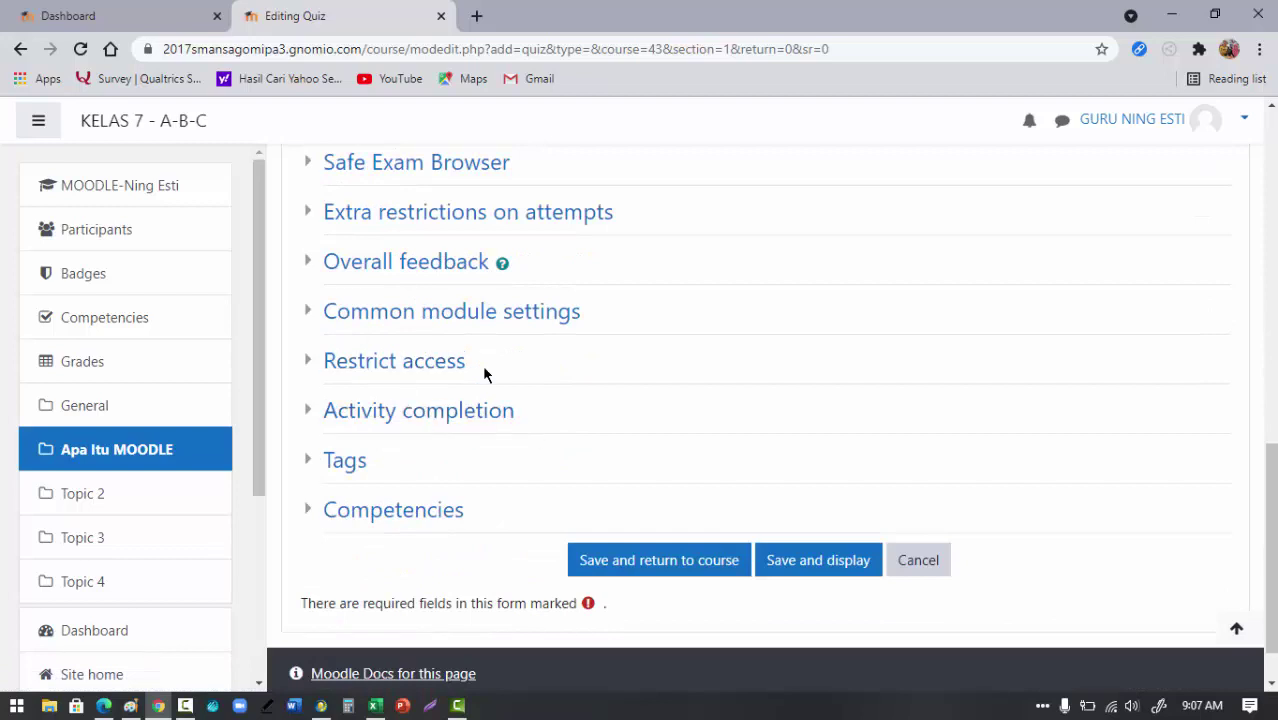
pyautogui.scroll(4, 612, 418)
pyautogui.scroll(3, 612, 418)
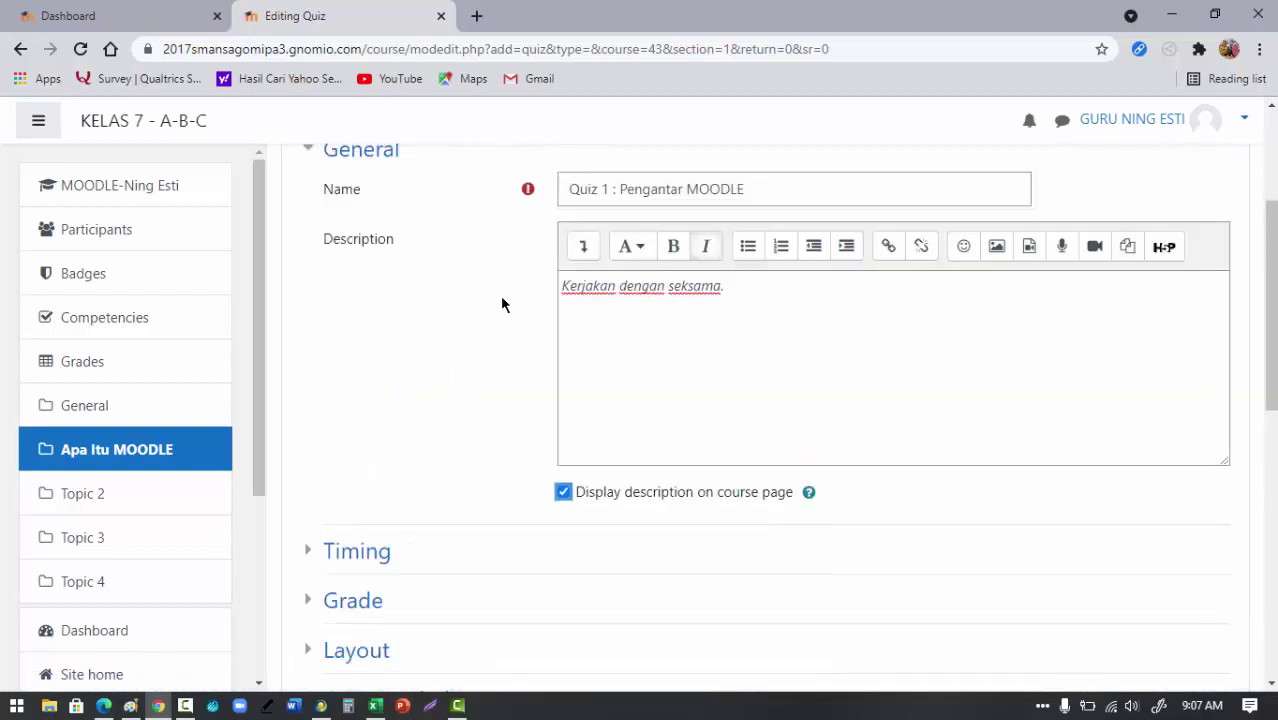
pyautogui.scroll(-7, 518, 417)
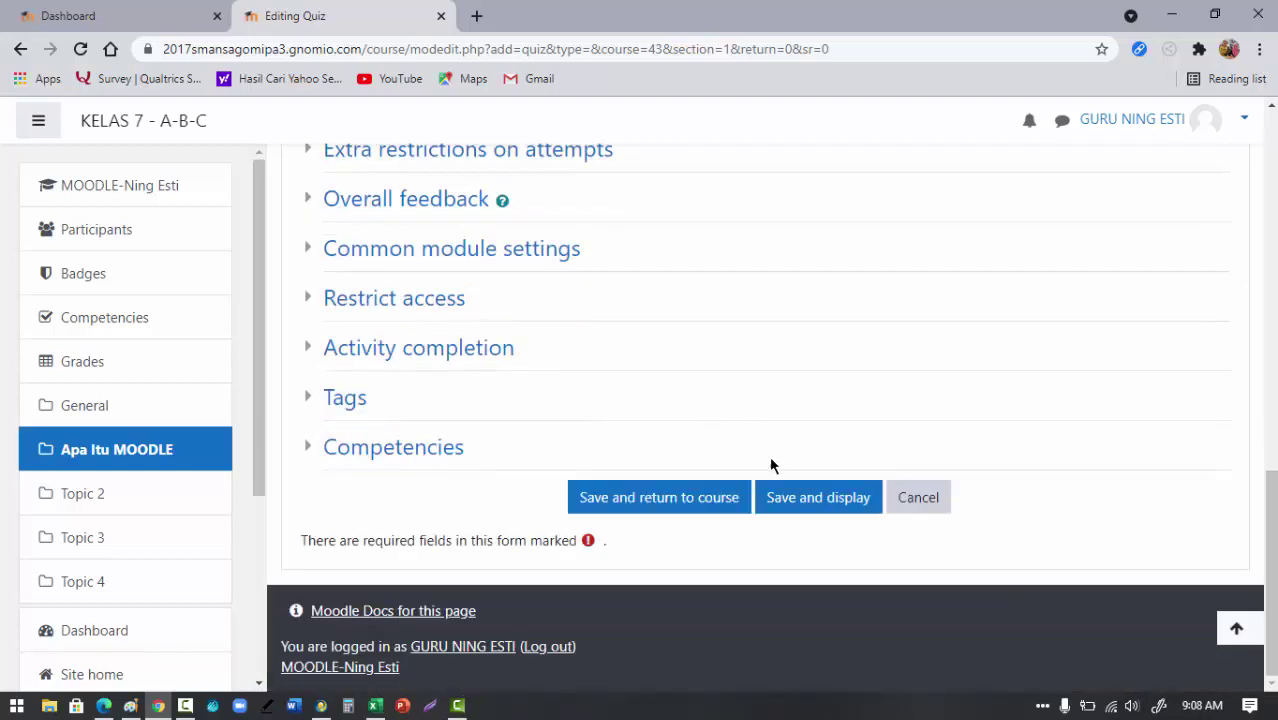
pyautogui.click(803, 505)
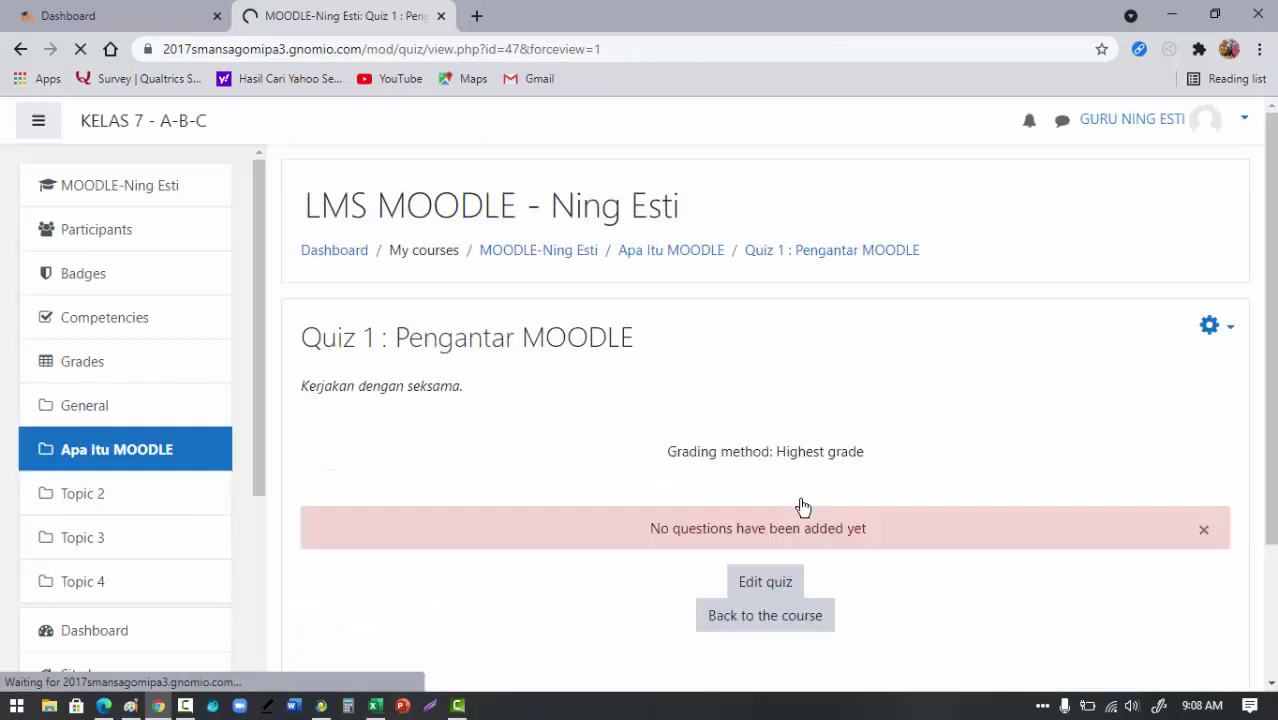
# Step: Open Quiz 1 : Pengantar MOODLE for question editing and enter 100.00 as its maximum grade
pyautogui.scroll(-1, 900, 480)
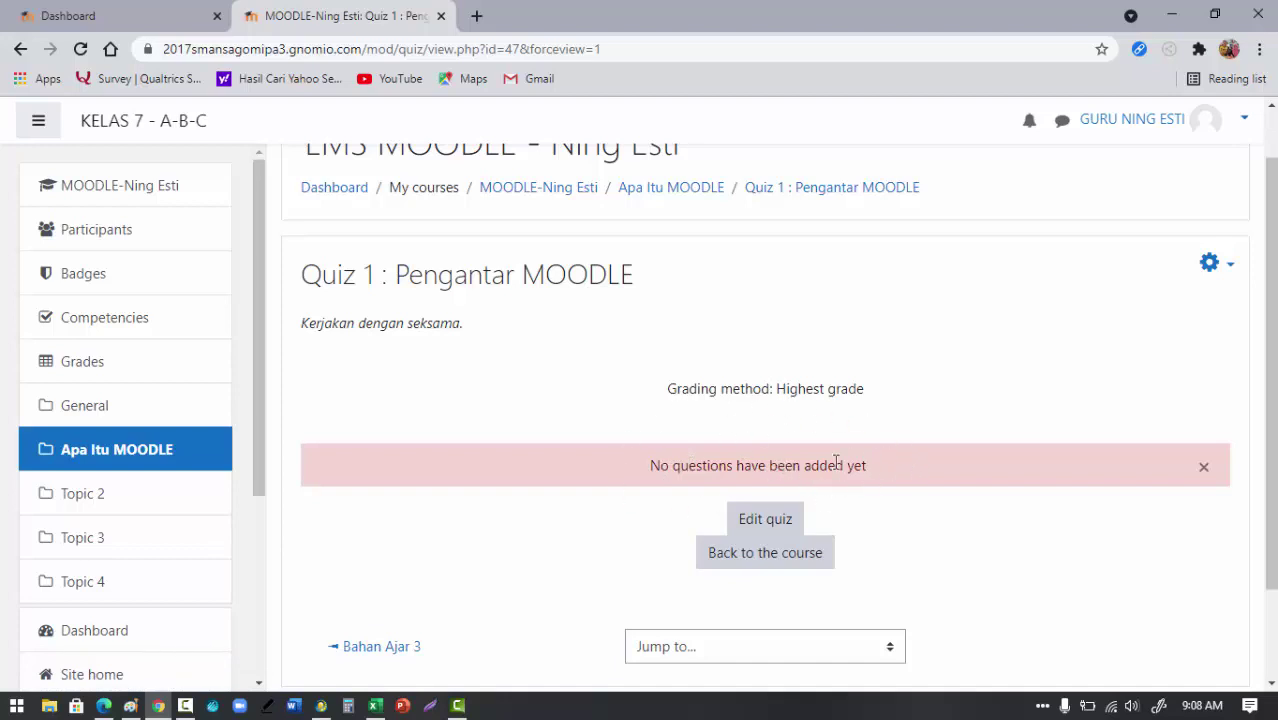
pyautogui.scroll(-2, 911, 437)
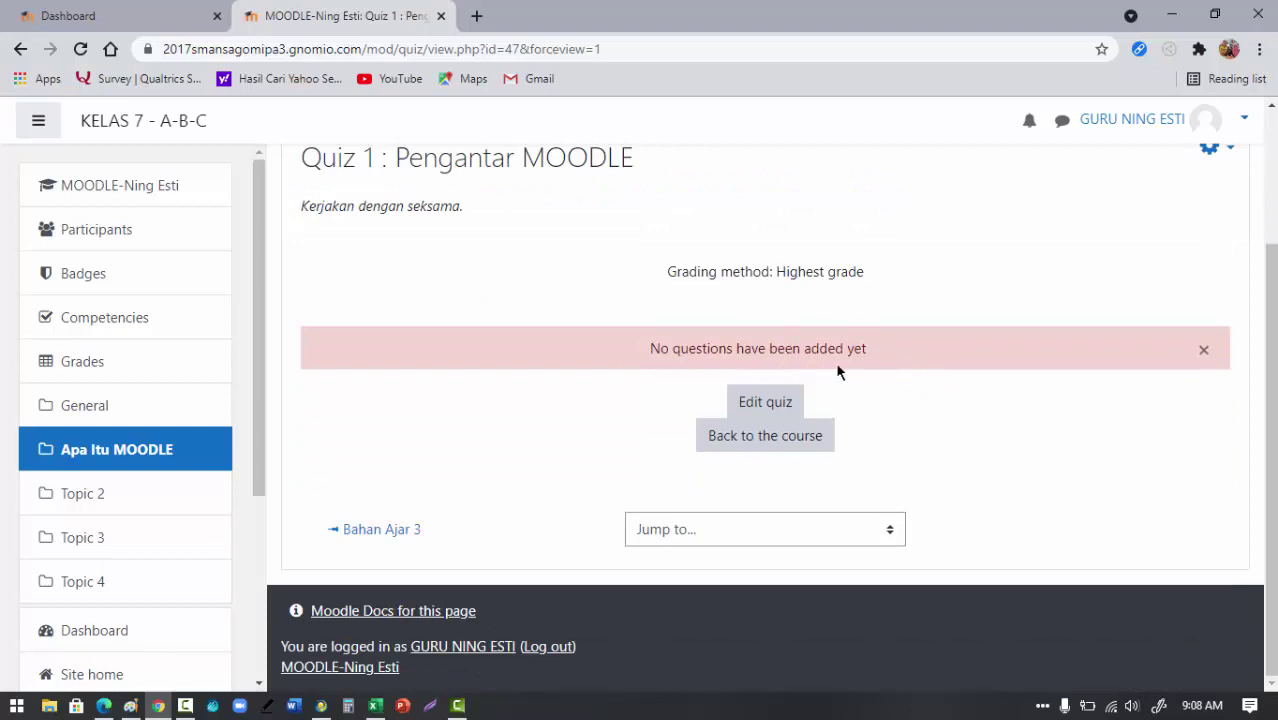
pyautogui.click(765, 402)
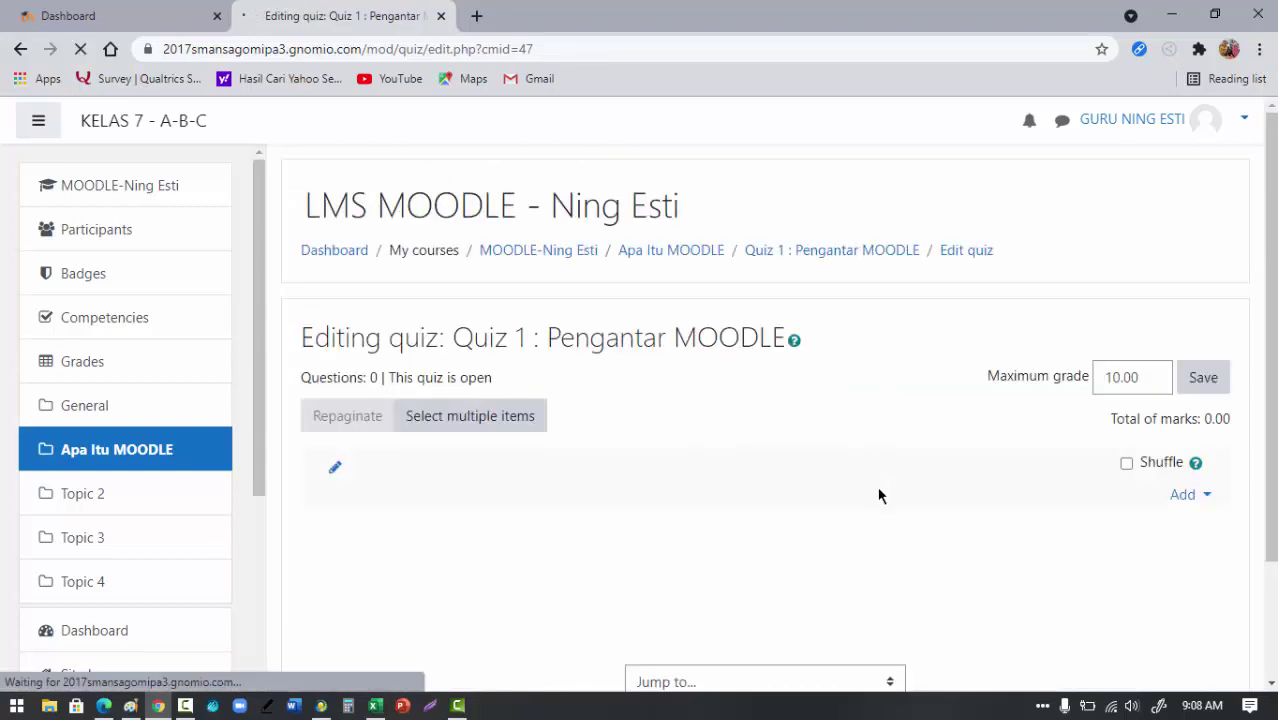
pyautogui.scroll(-2, 879, 494)
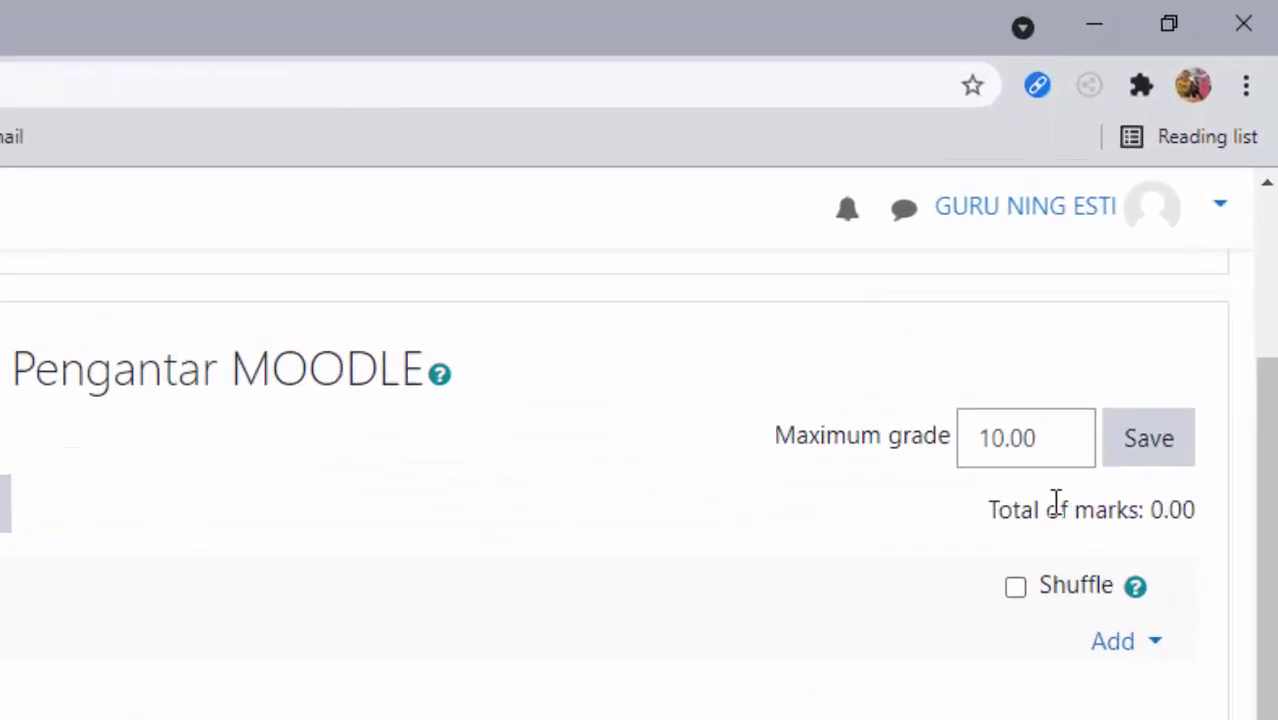
pyautogui.moveTo(1055, 440); pyautogui.dragTo(947, 442)
pyautogui.write('100')
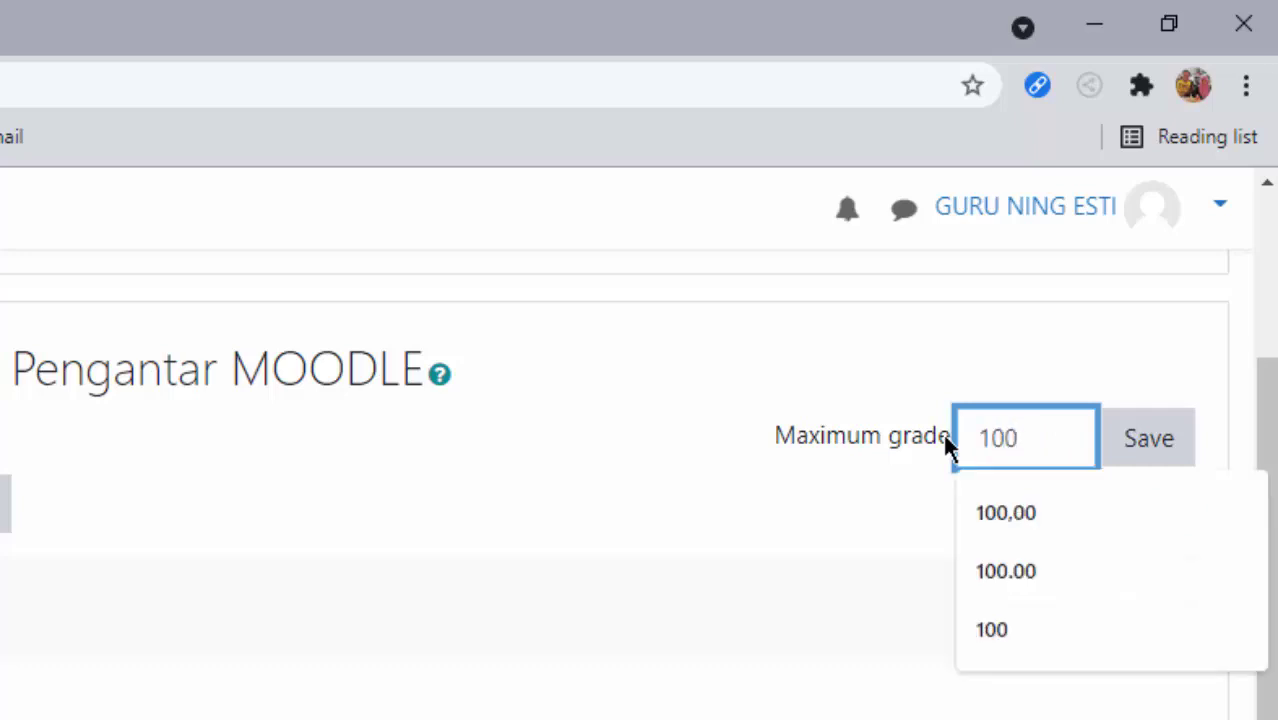
pyautogui.click(1003, 563)
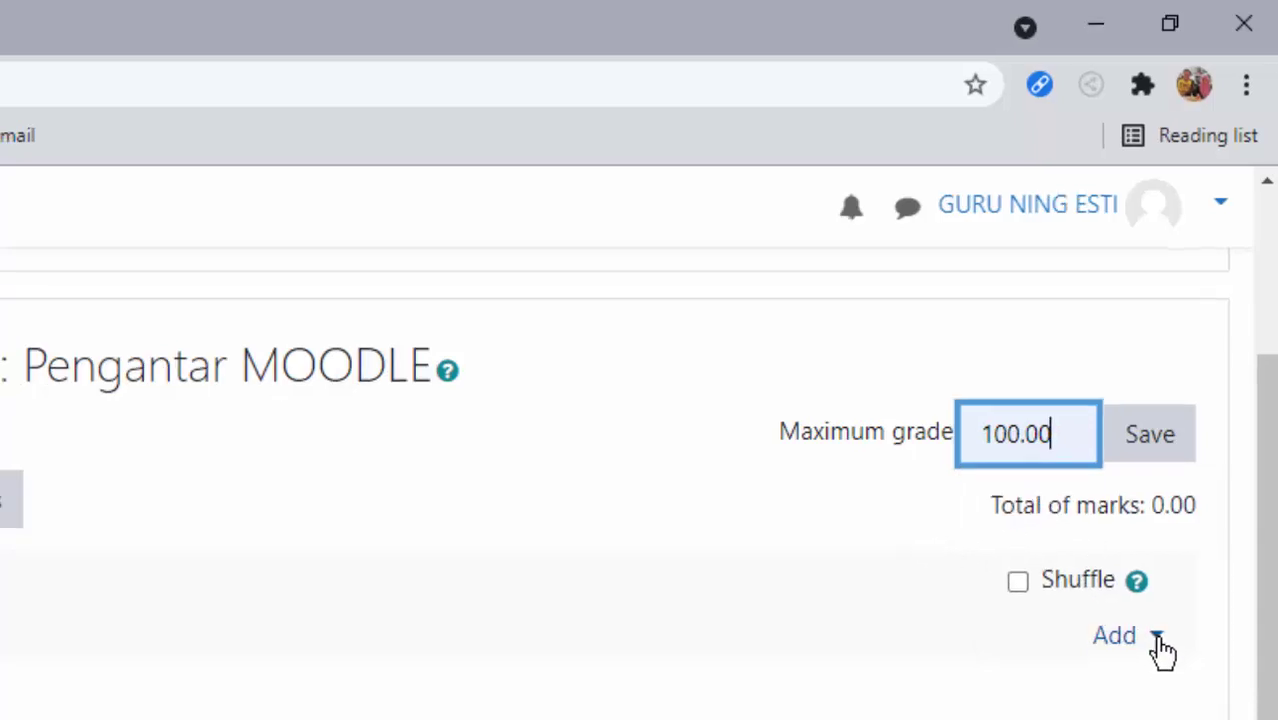
# Step: Add a new question of the Multiple choice type to the quiz
pyautogui.click(1167, 588)
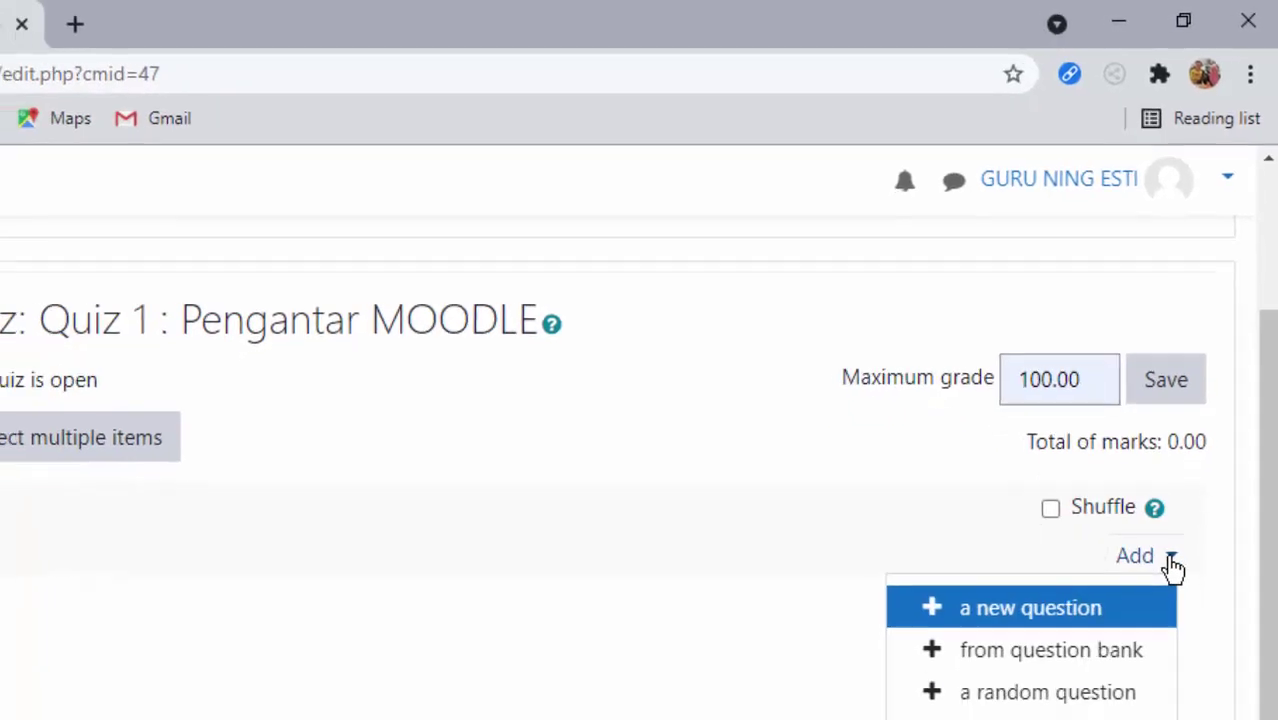
pyautogui.click(1178, 520)
pyautogui.click(1178, 520)
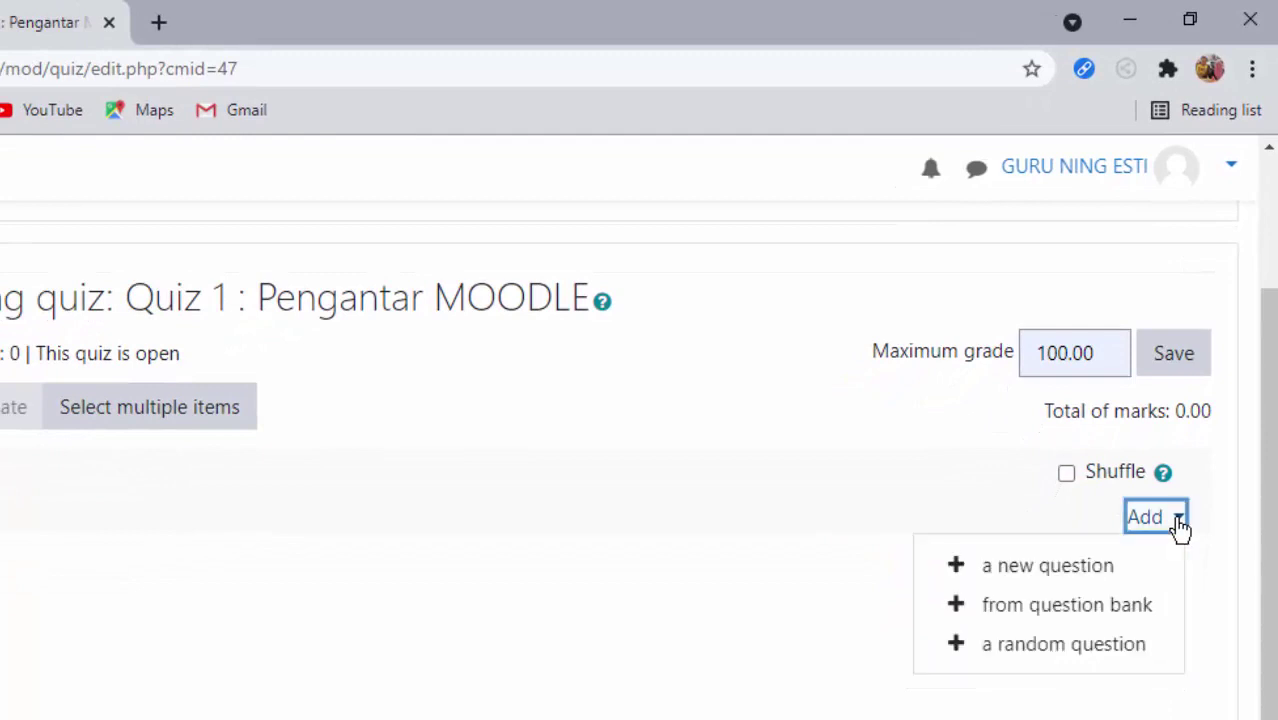
pyautogui.click(985, 570)
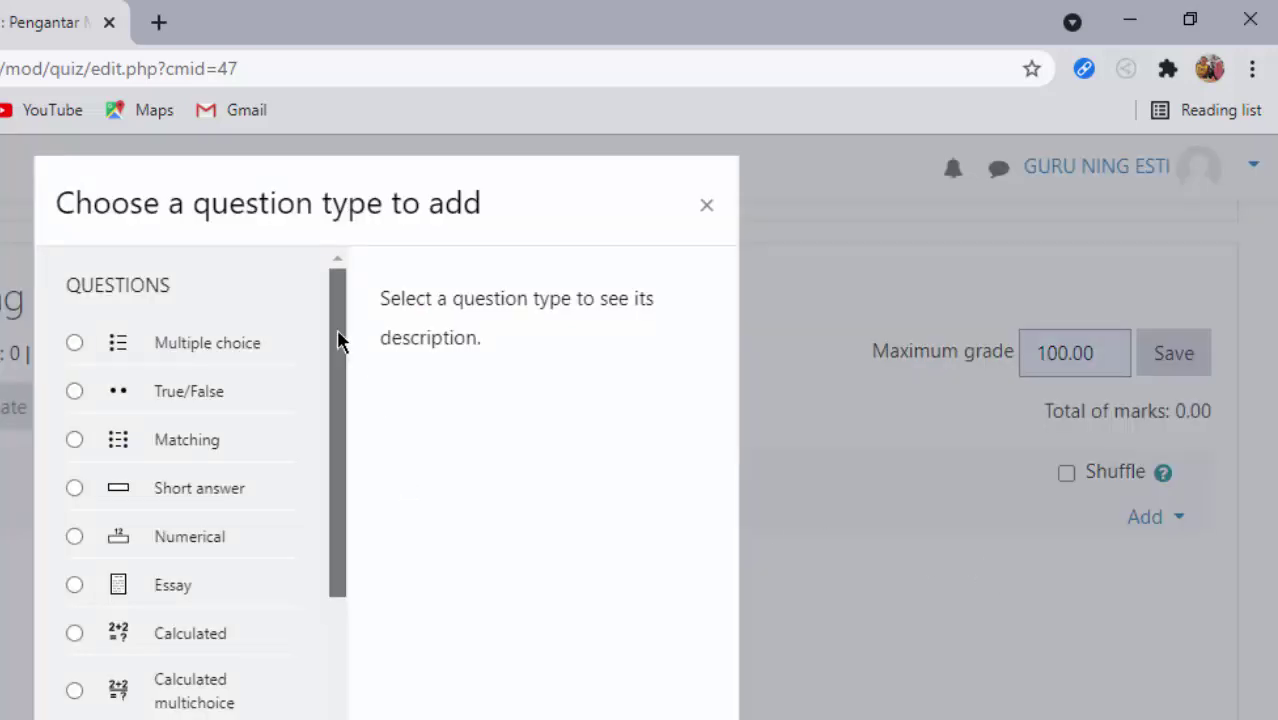
pyautogui.moveTo(339, 337); pyautogui.dragTo(340, 452)
pyautogui.moveTo(410, 505); pyautogui.dragTo(601, 240)
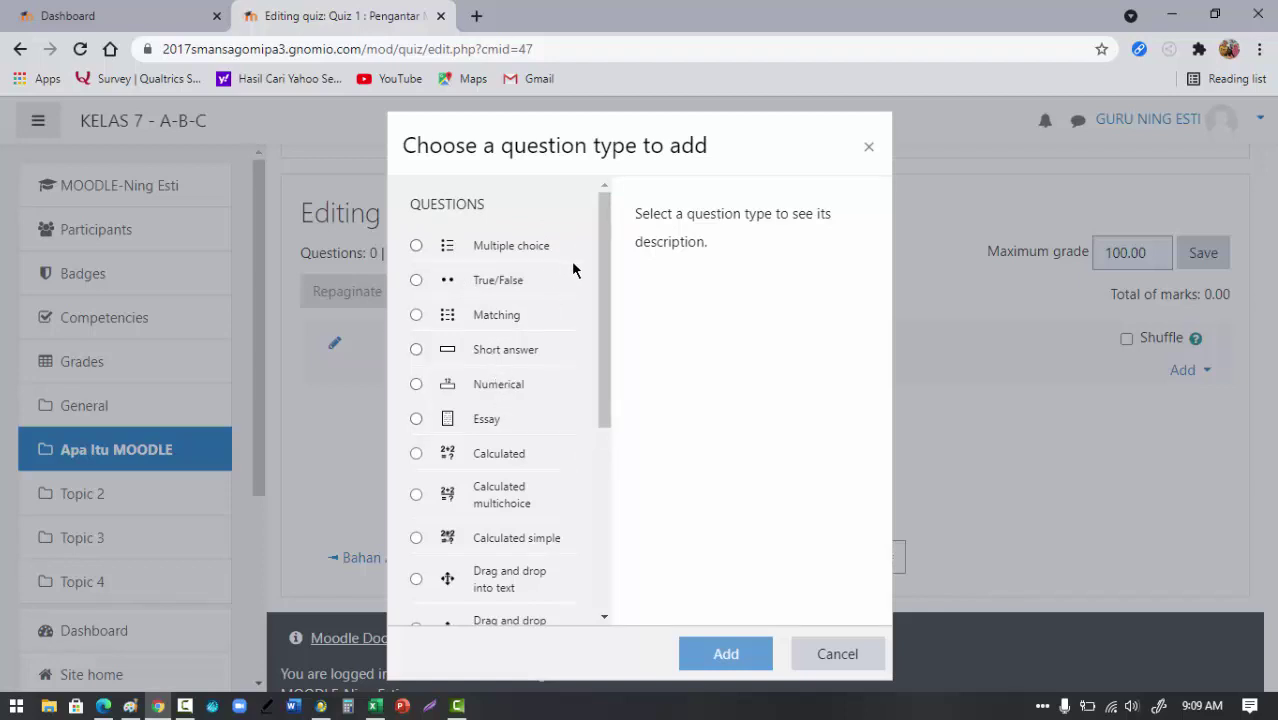
pyautogui.moveTo(607, 262)
pyautogui.mouseDown()
pyautogui.moveTo(611, 460)
pyautogui.moveTo(602, 242)
pyautogui.mouseUp()
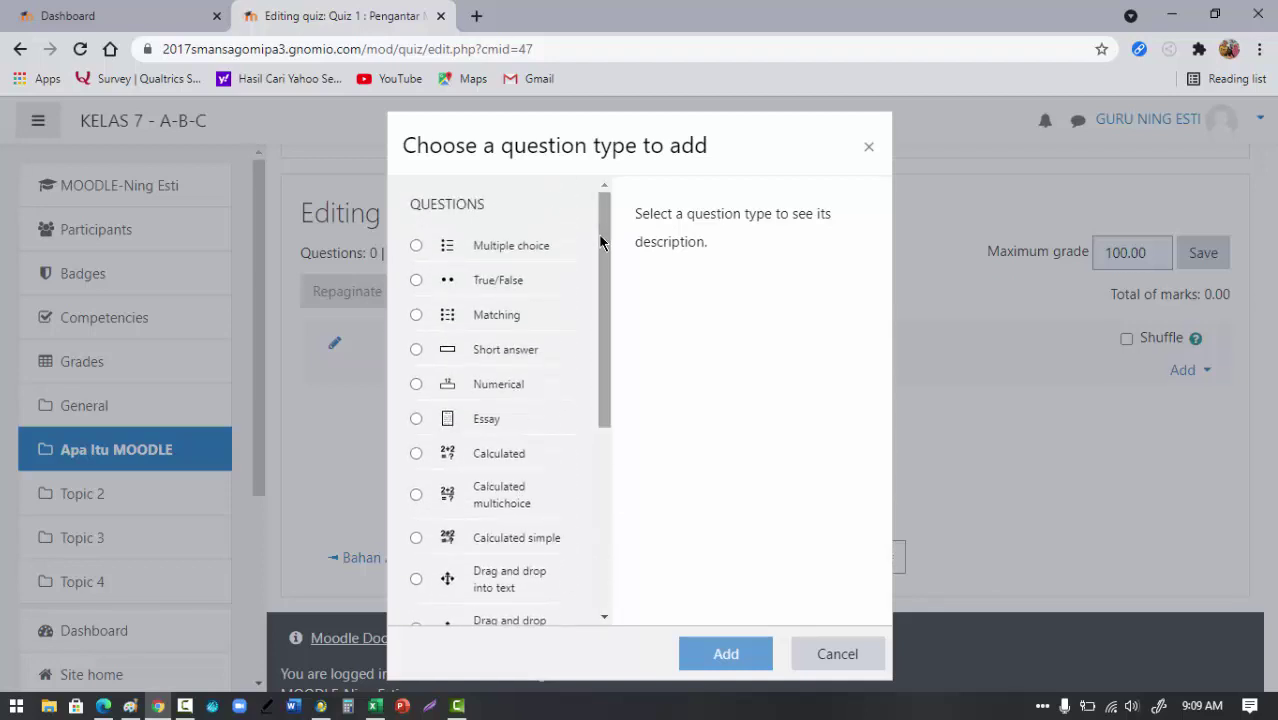
pyautogui.click(416, 247)
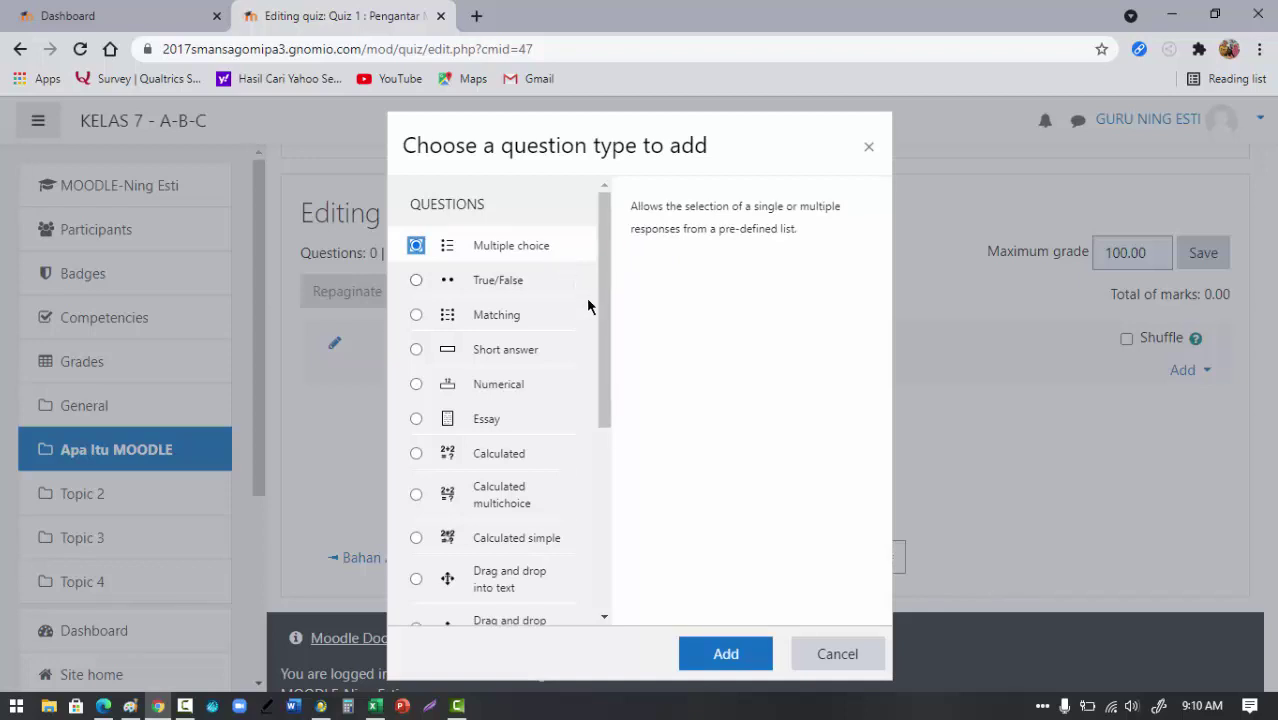
pyautogui.click(738, 650)
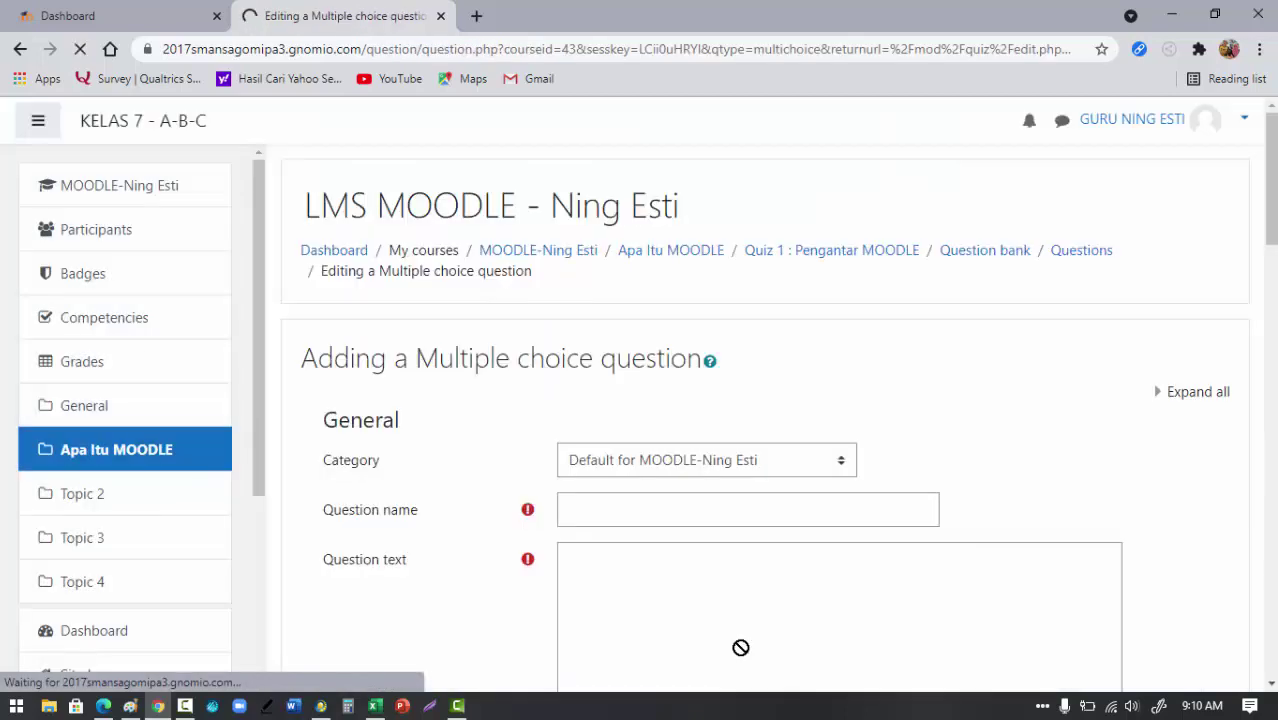
# Step: Name the question "soal 1" and write "Siapakah presiden RI pertama?" as its question text
pyautogui.scroll(-3, 893, 561)
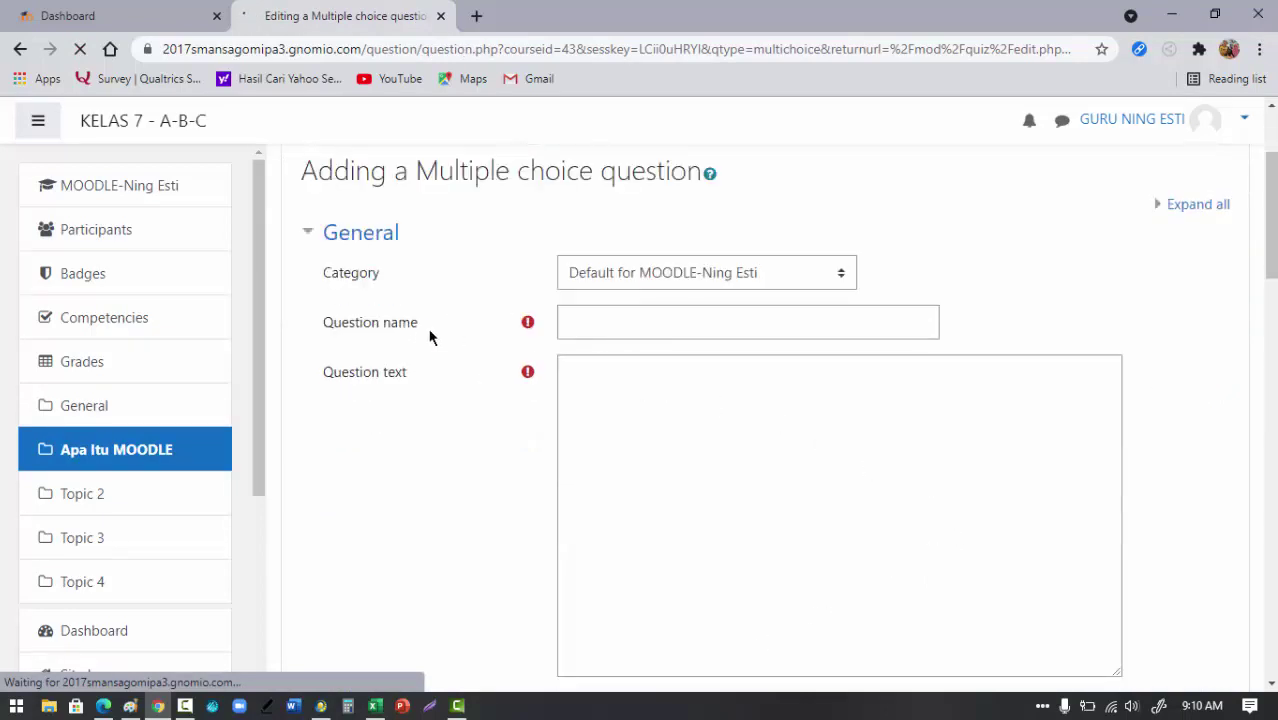
pyautogui.click(608, 329)
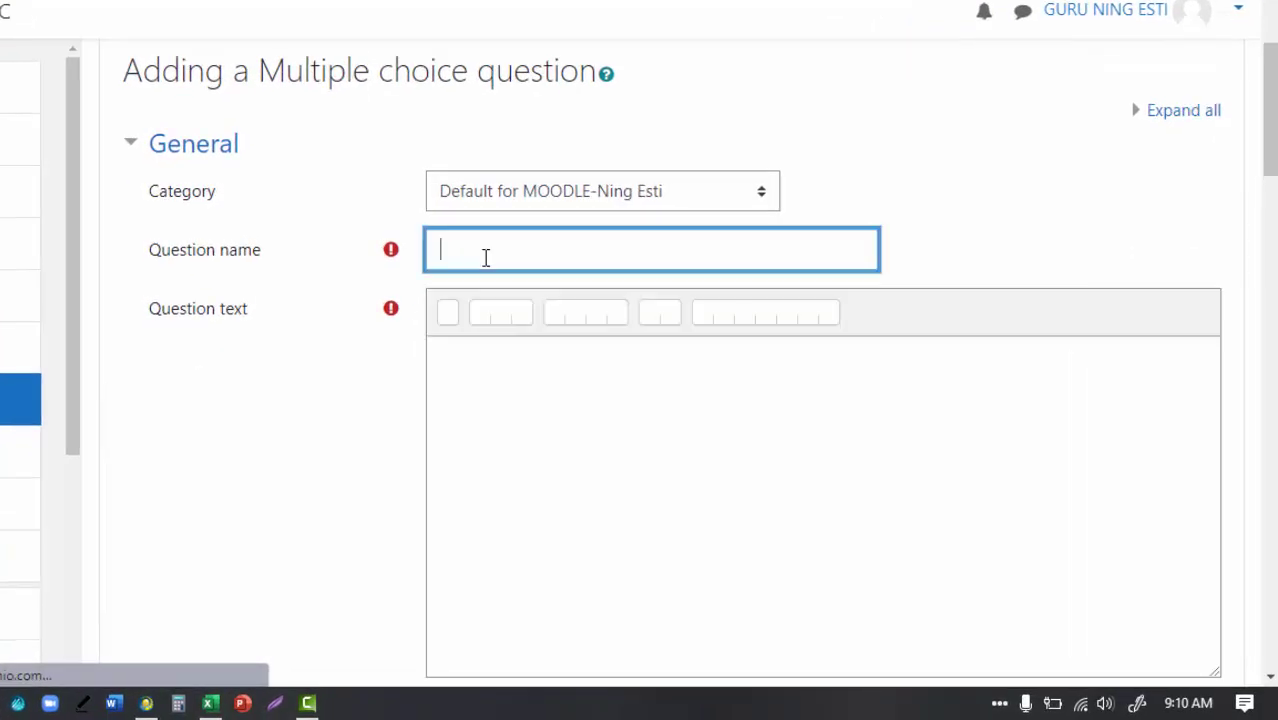
pyautogui.write('soal 1')
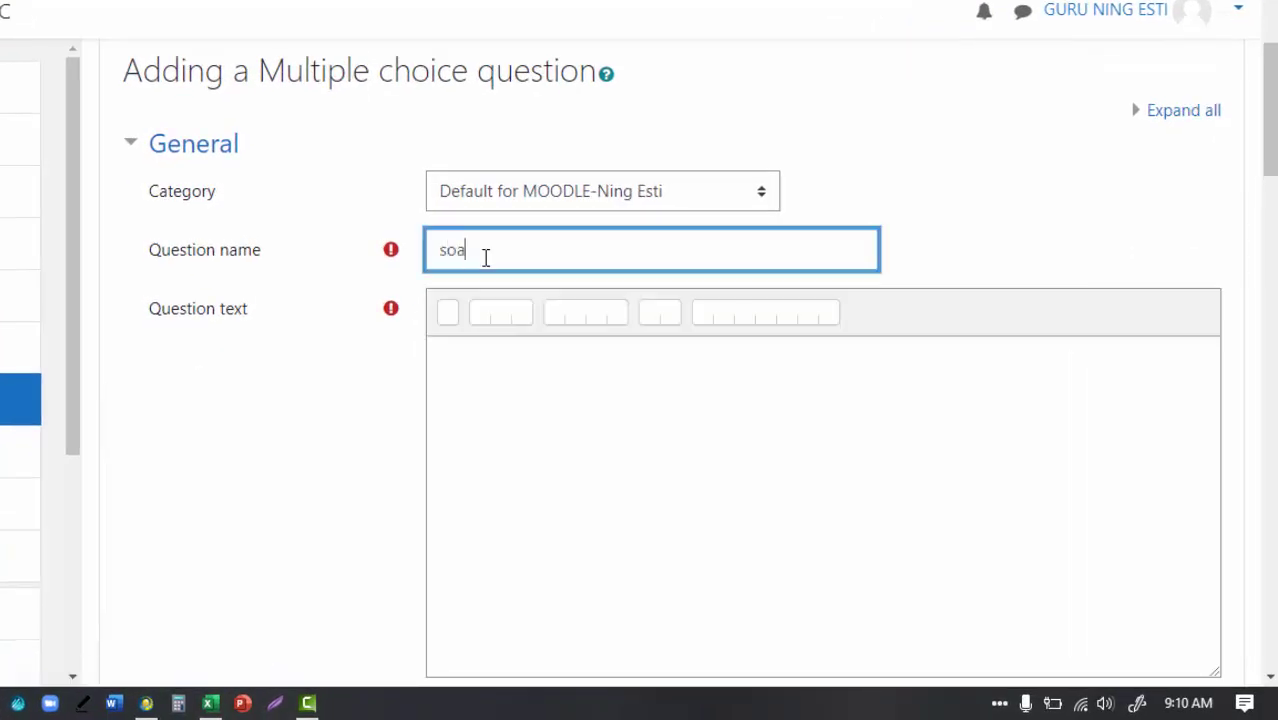
pyautogui.click(518, 391)
pyautogui.scroll(-2, 570, 372)
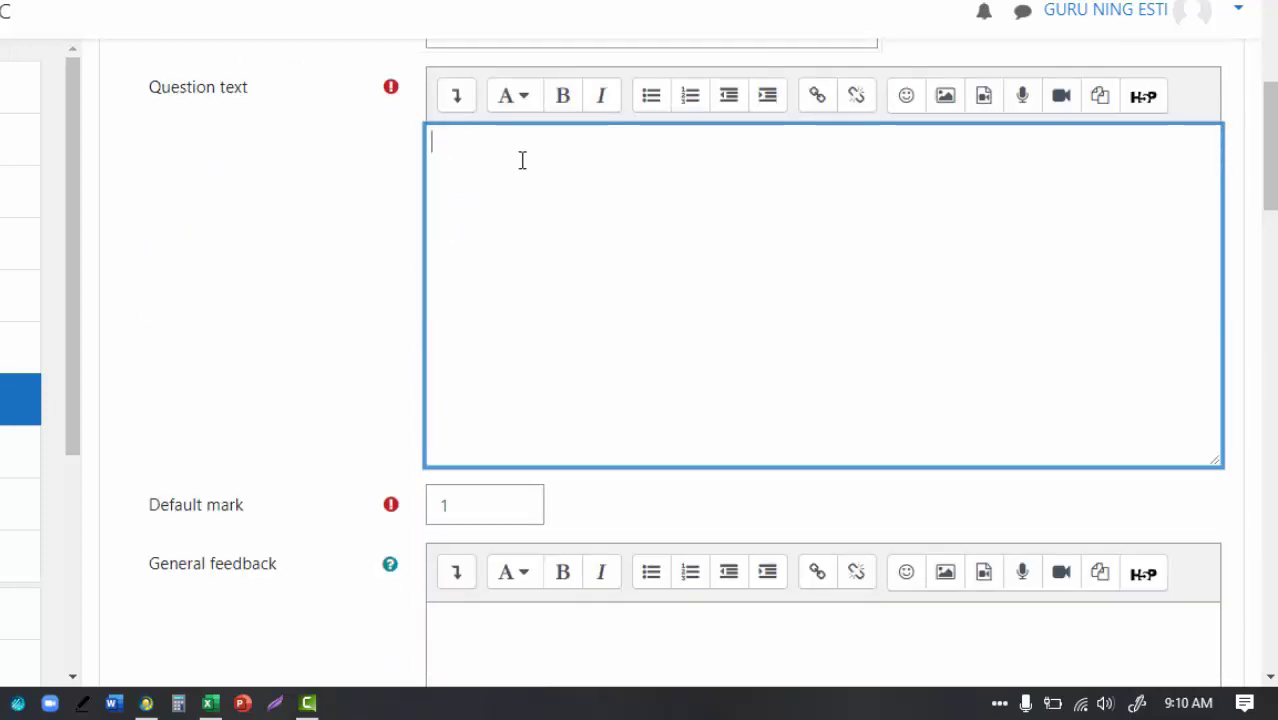
pyautogui.write('Siapakah pre')
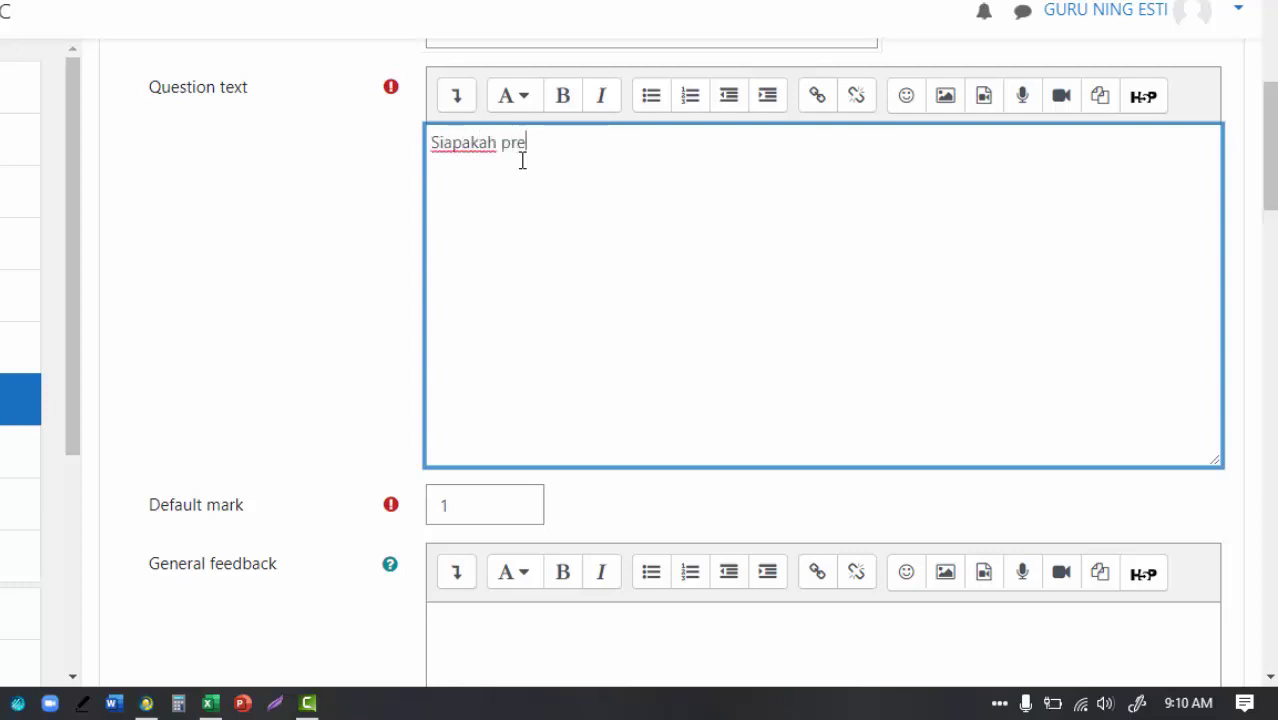
pyautogui.write('siden RI pertama?')
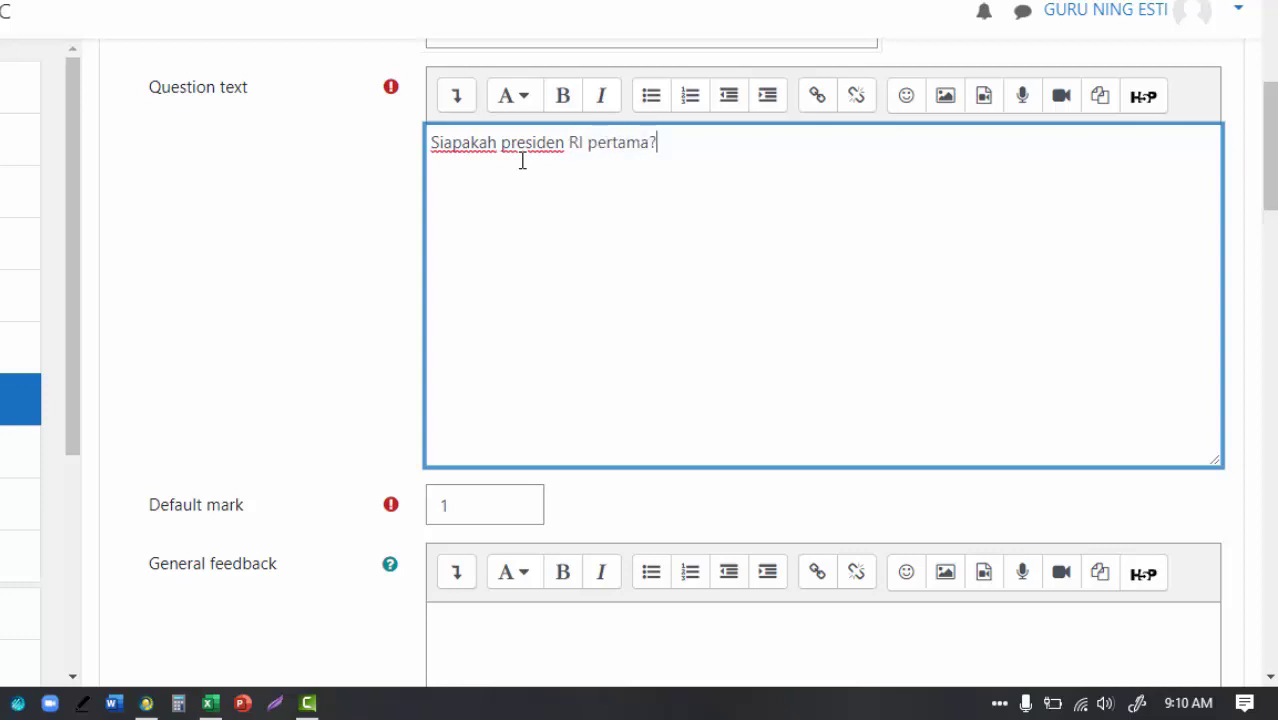
# Step: Look over the question's default mark, general feedback, ID number, answer count, shuffling and choice numbering settings
pyautogui.scroll(-5, 530, 158)
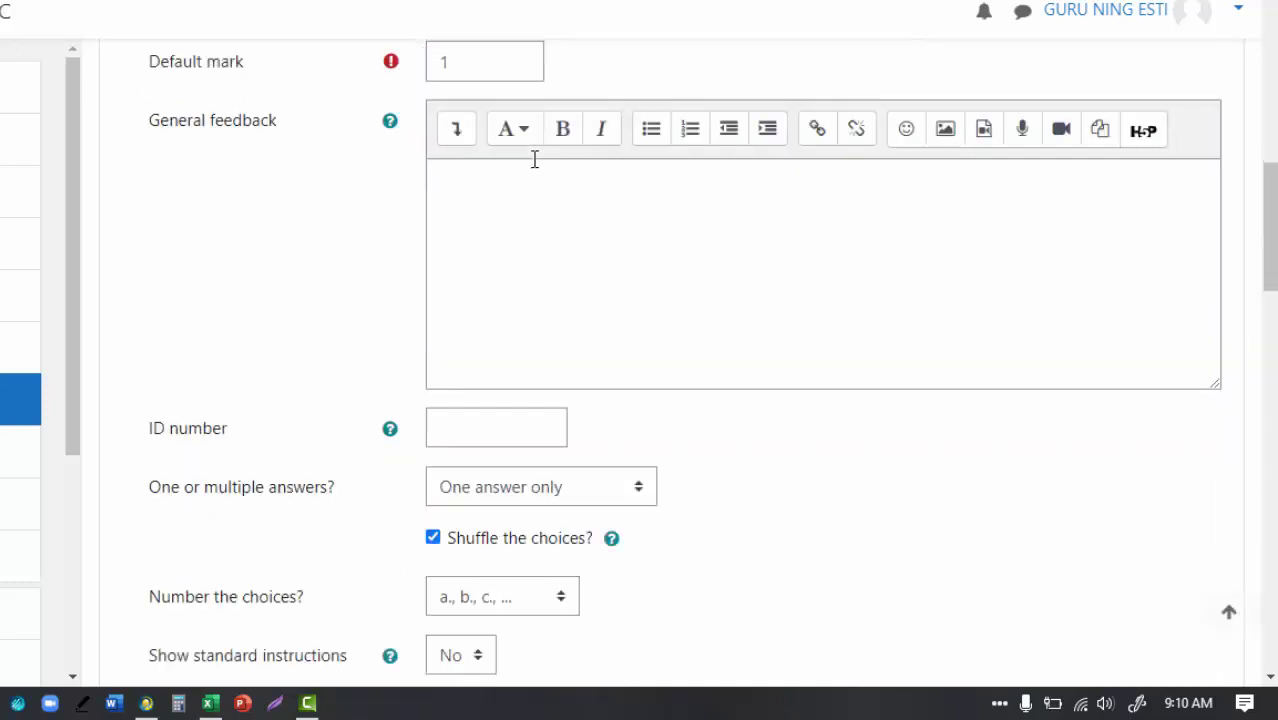
pyautogui.scroll(1, 533, 157)
pyautogui.scroll(2, 628, 188)
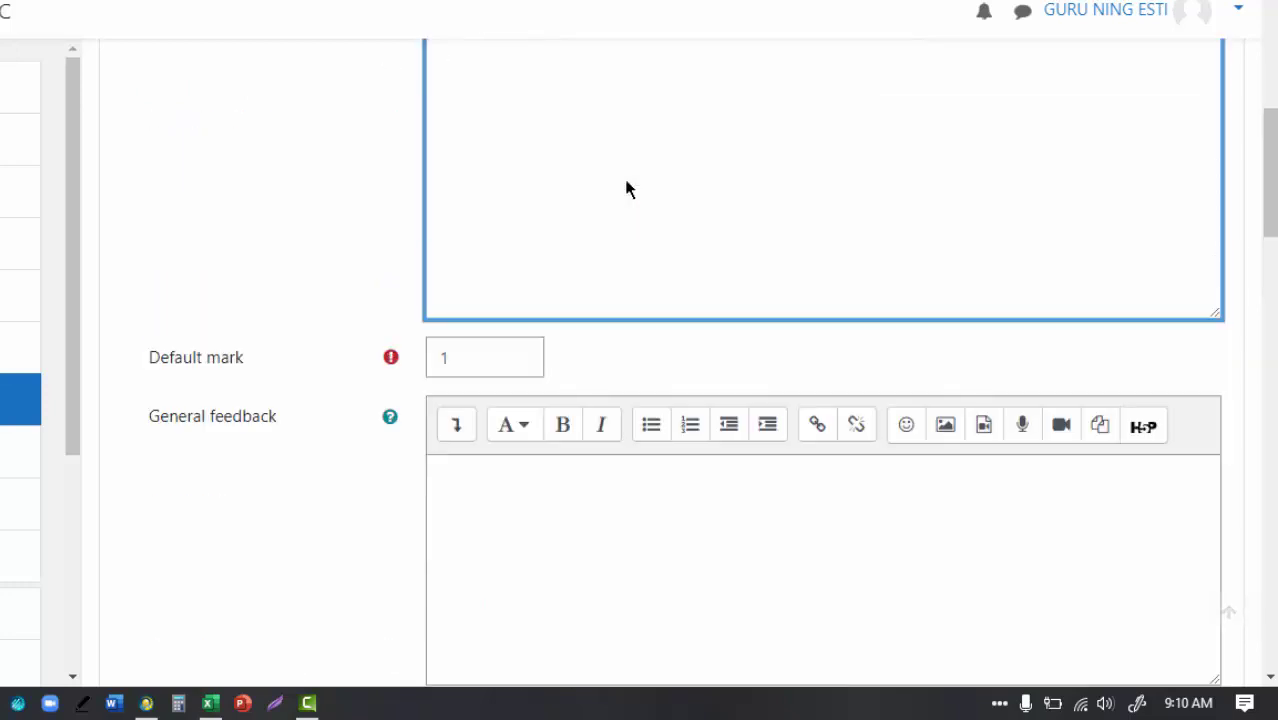
pyautogui.scroll(-3, 625, 188)
pyautogui.scroll(-1, 400, 170)
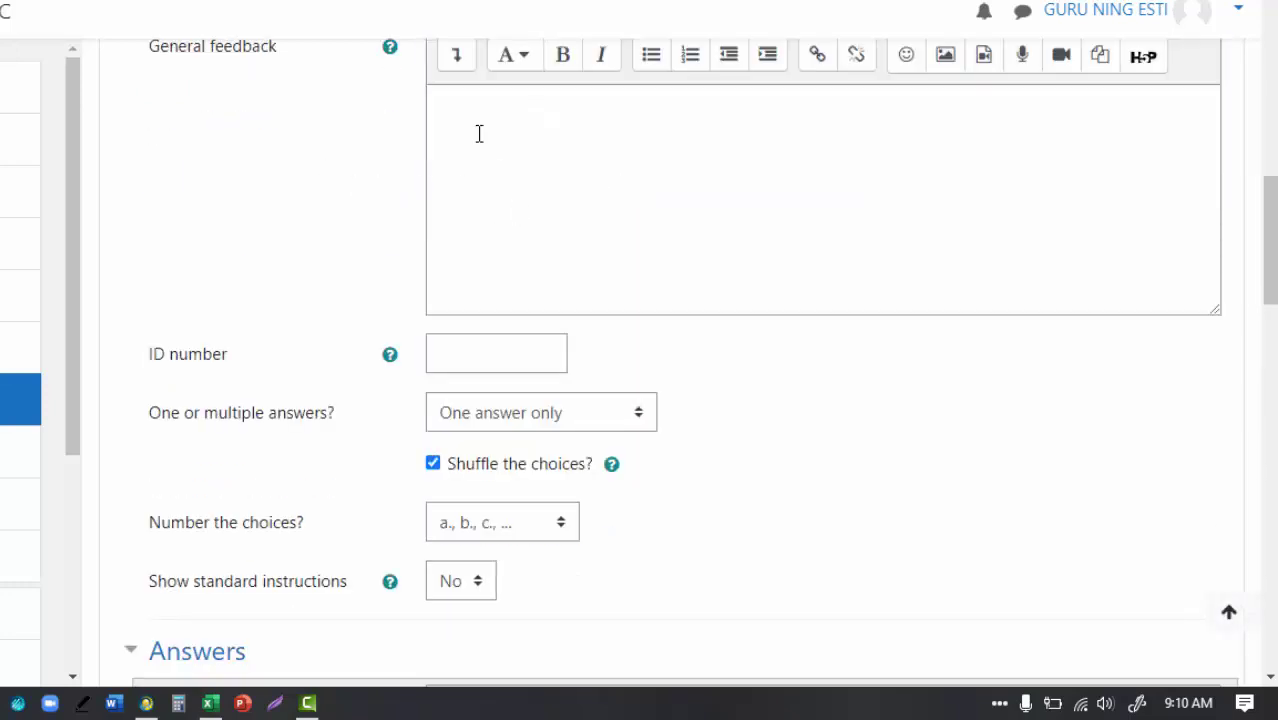
pyautogui.click(478, 133)
pyautogui.scroll(1, 586, 205)
pyautogui.scroll(-3, 586, 210)
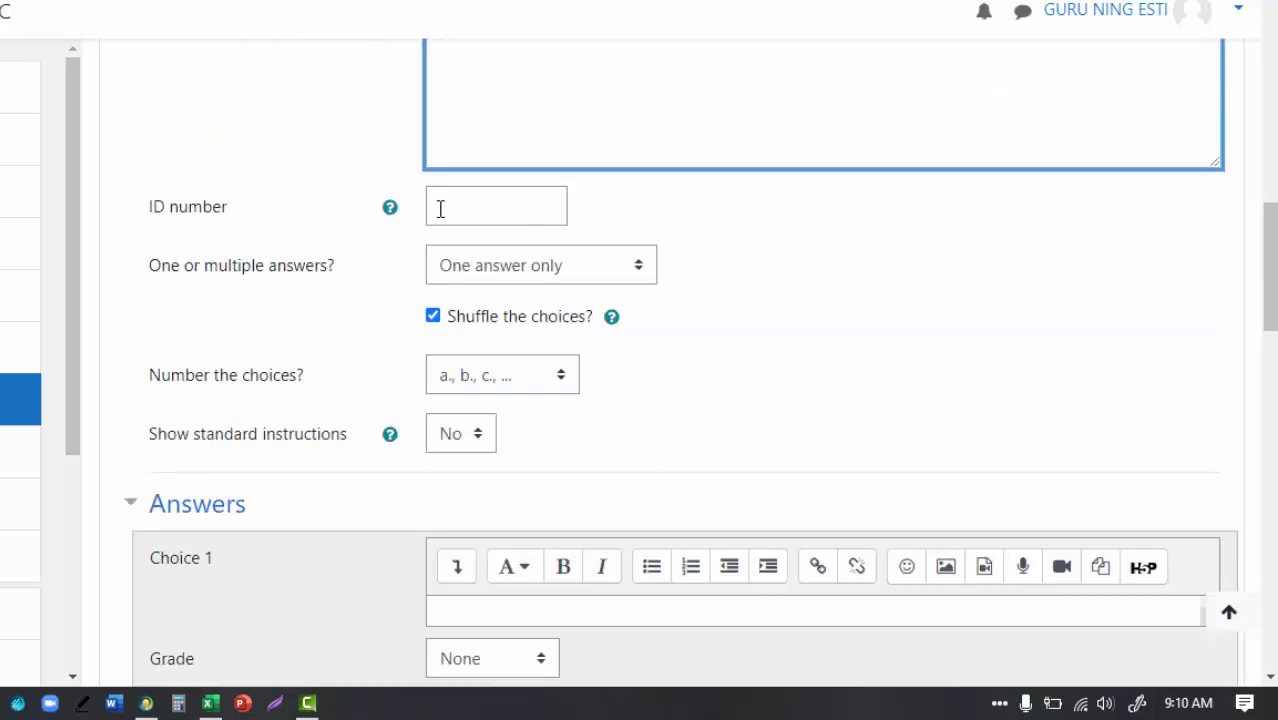
# Step: Enter "Suharto" as Choice 1 and keep its grade at None
pyautogui.scroll(-2, 494, 217)
pyautogui.scroll(-2, 488, 175)
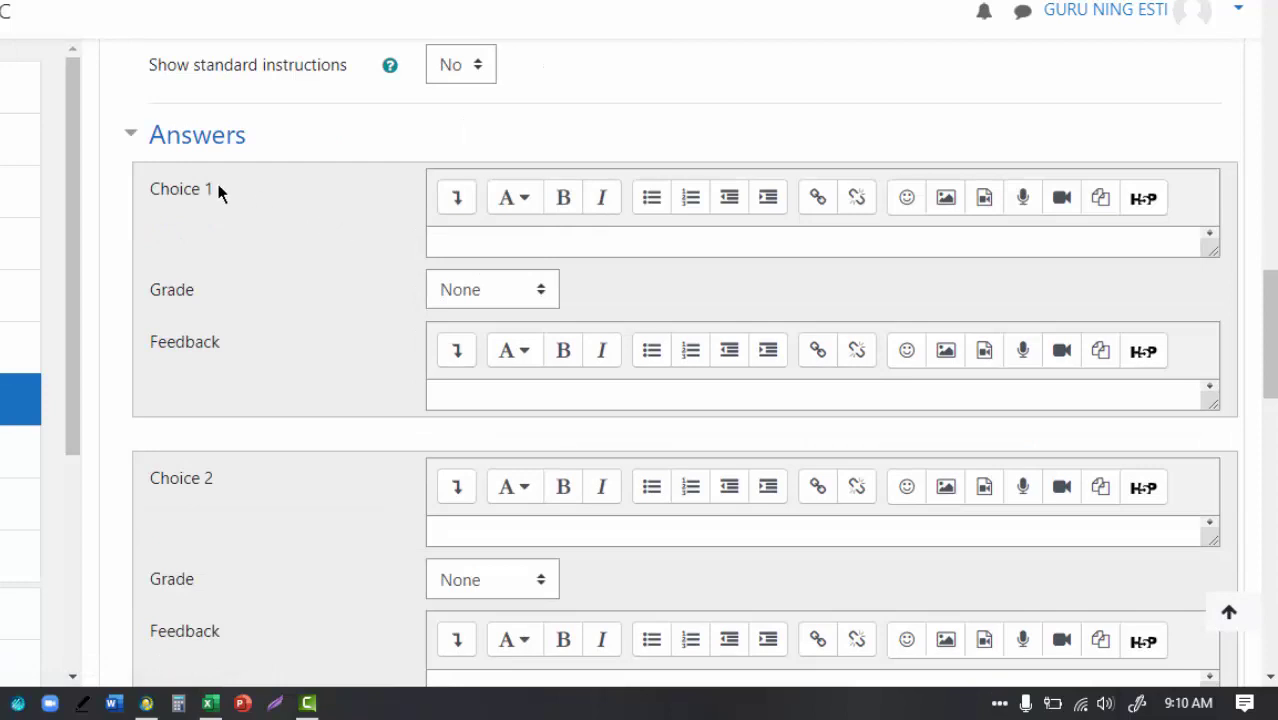
pyautogui.click(464, 239)
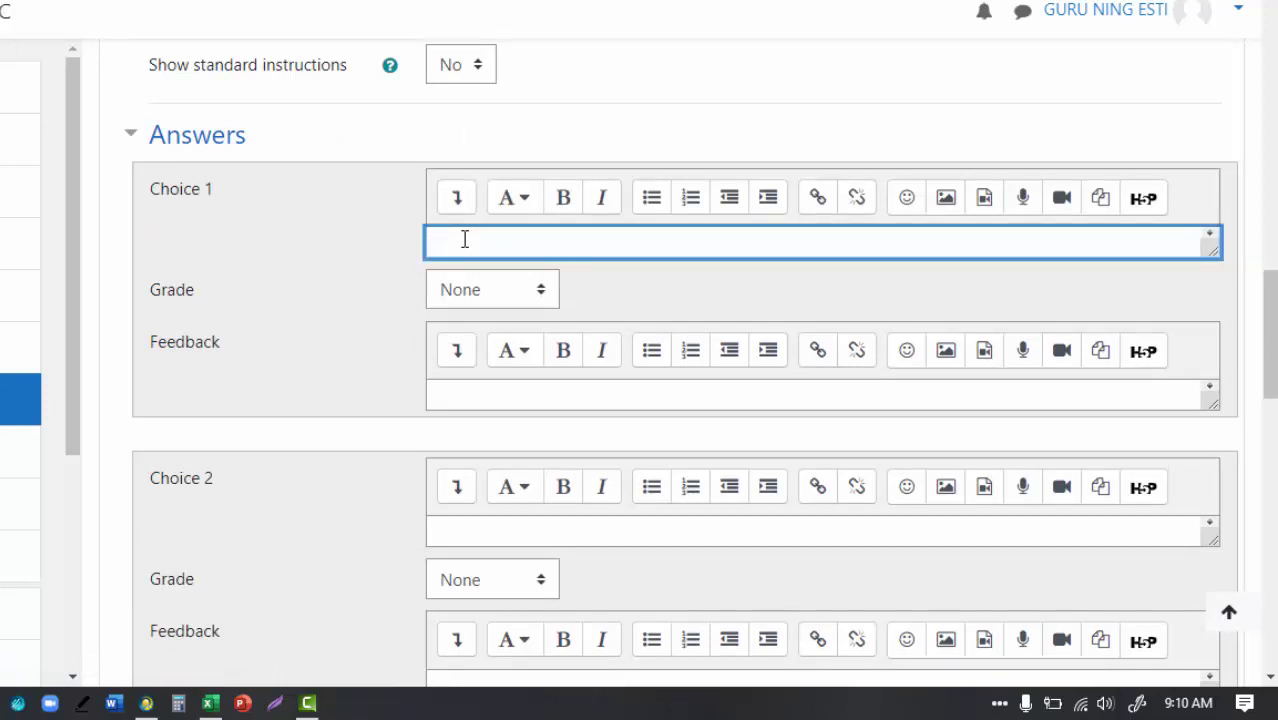
pyautogui.write('Suharto')
pyautogui.hotkey('ctrl', 'z')
pyautogui.hotkey('ctrl', 'y')
pyautogui.moveTo(1270, 286); pyautogui.dragTo(1255, 314)
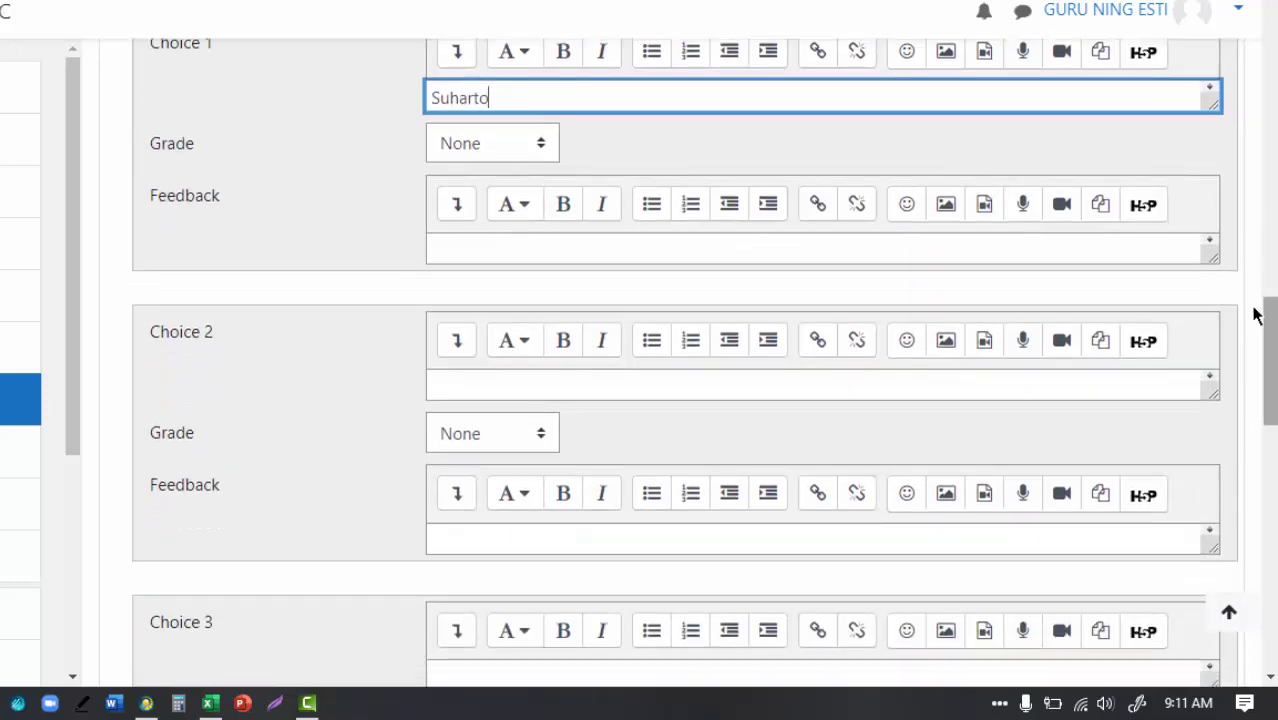
pyautogui.click(540, 149)
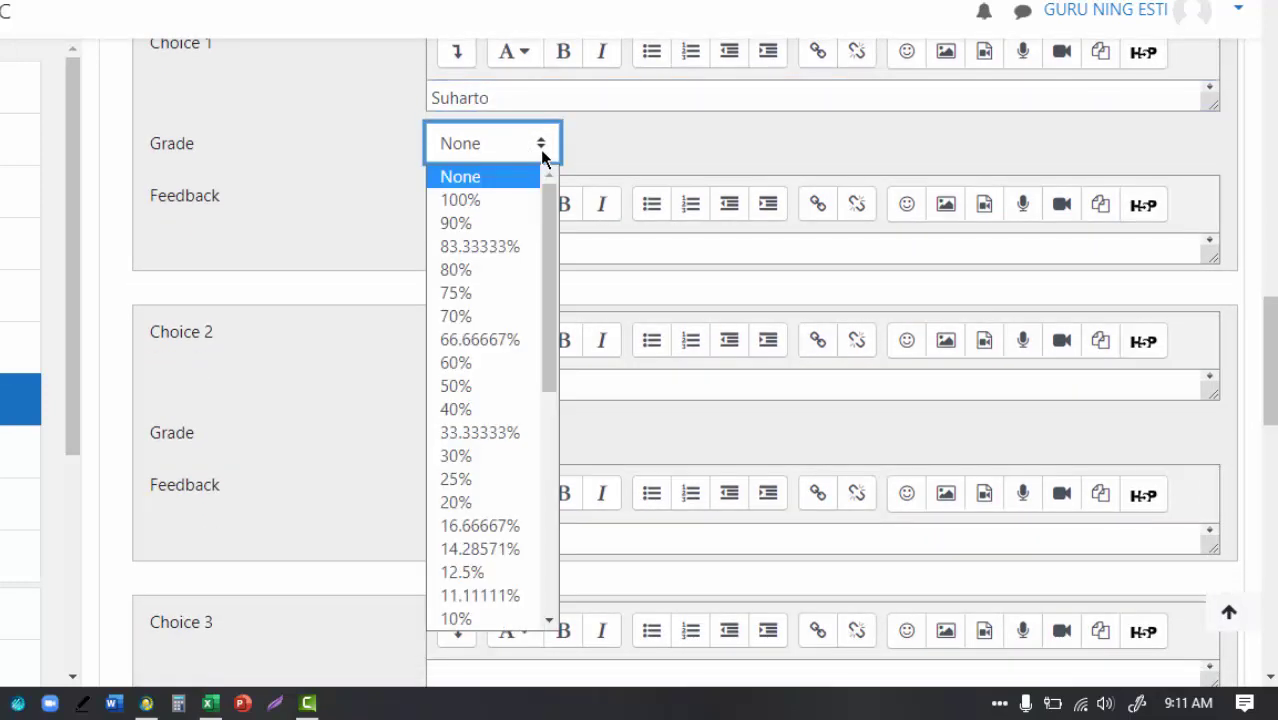
pyautogui.click(540, 149)
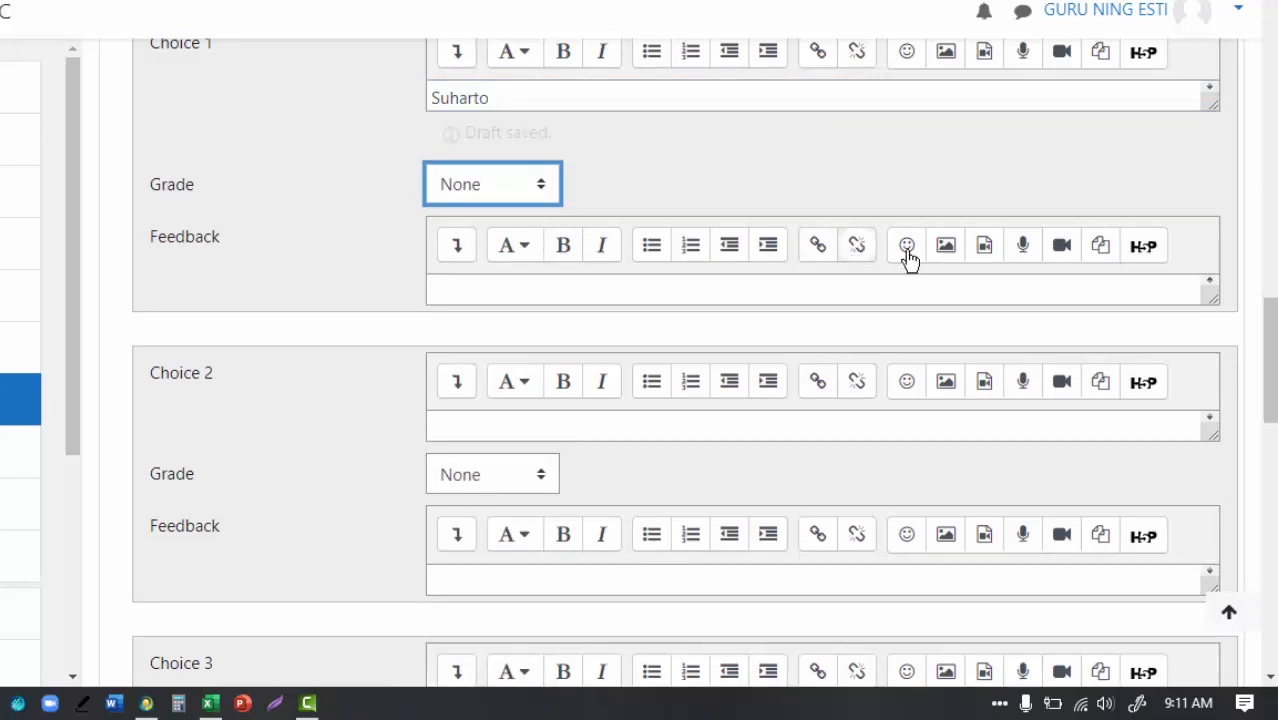
# Step: Enter "Soekarno" as Choice 2 and set its grade to 100%
pyautogui.moveTo(1270, 310); pyautogui.dragTo(1262, 342)
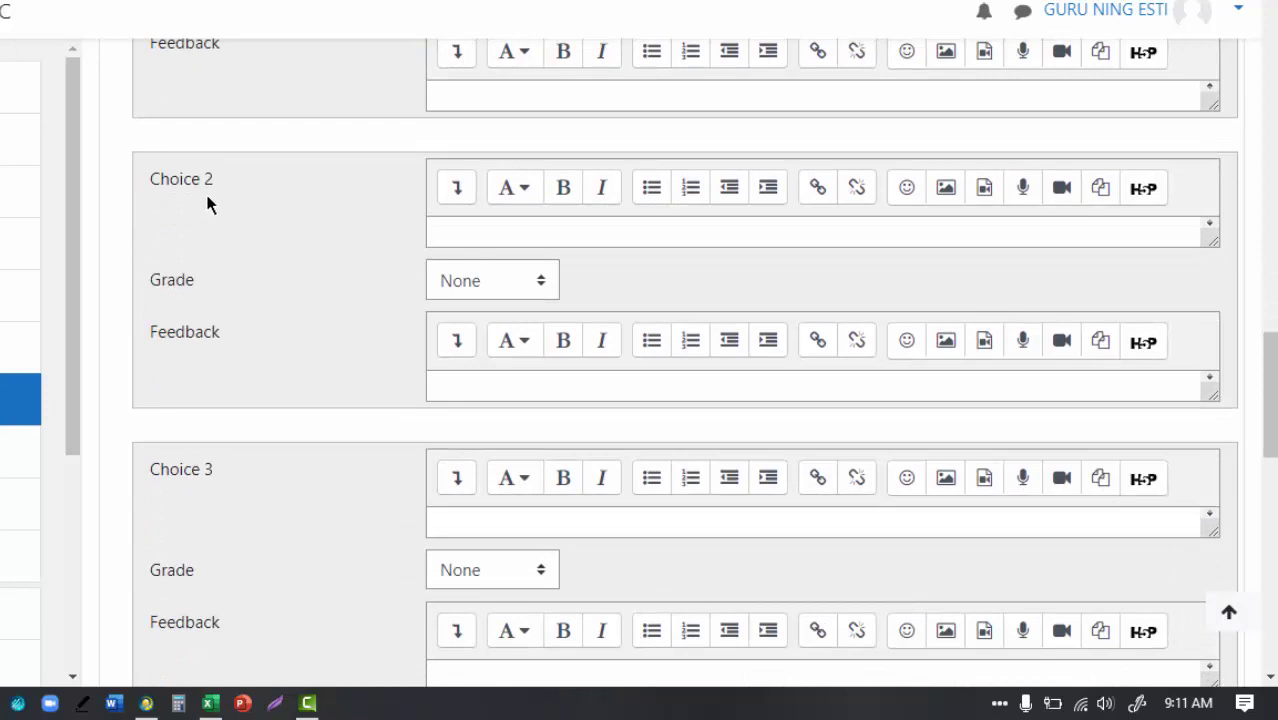
pyautogui.click(434, 226)
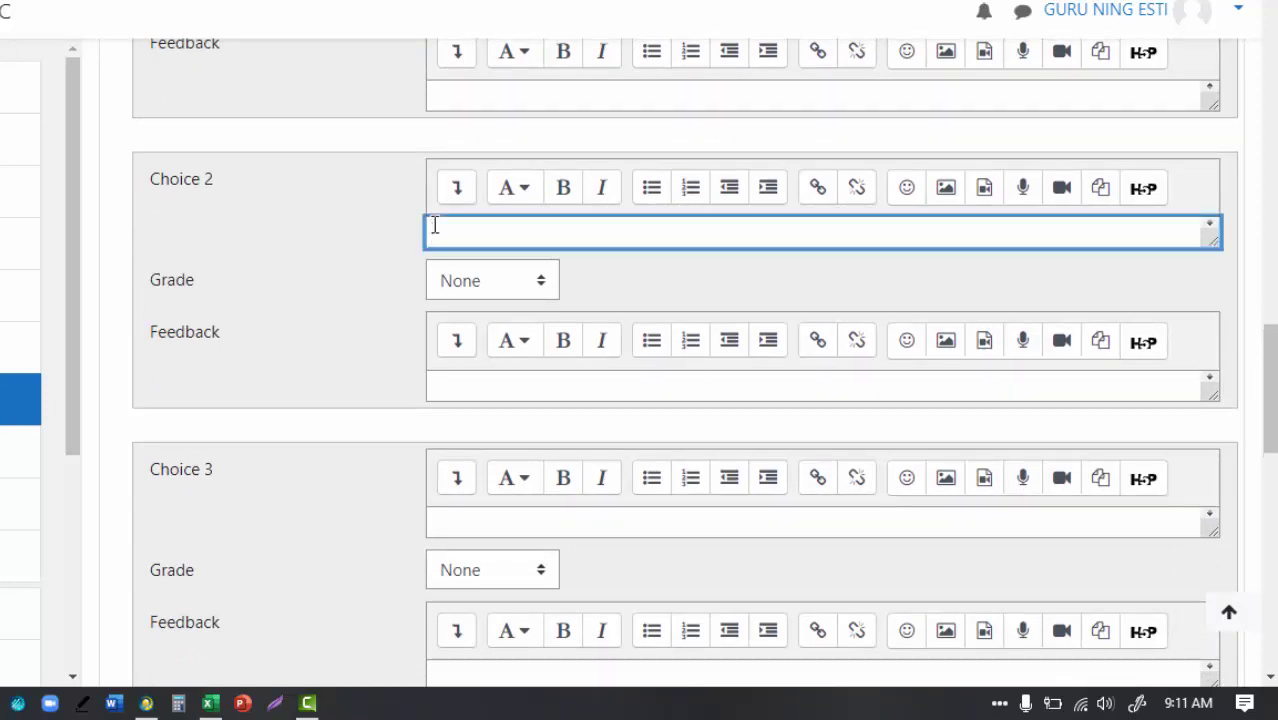
pyautogui.write('Soekarno')
pyautogui.click(538, 283)
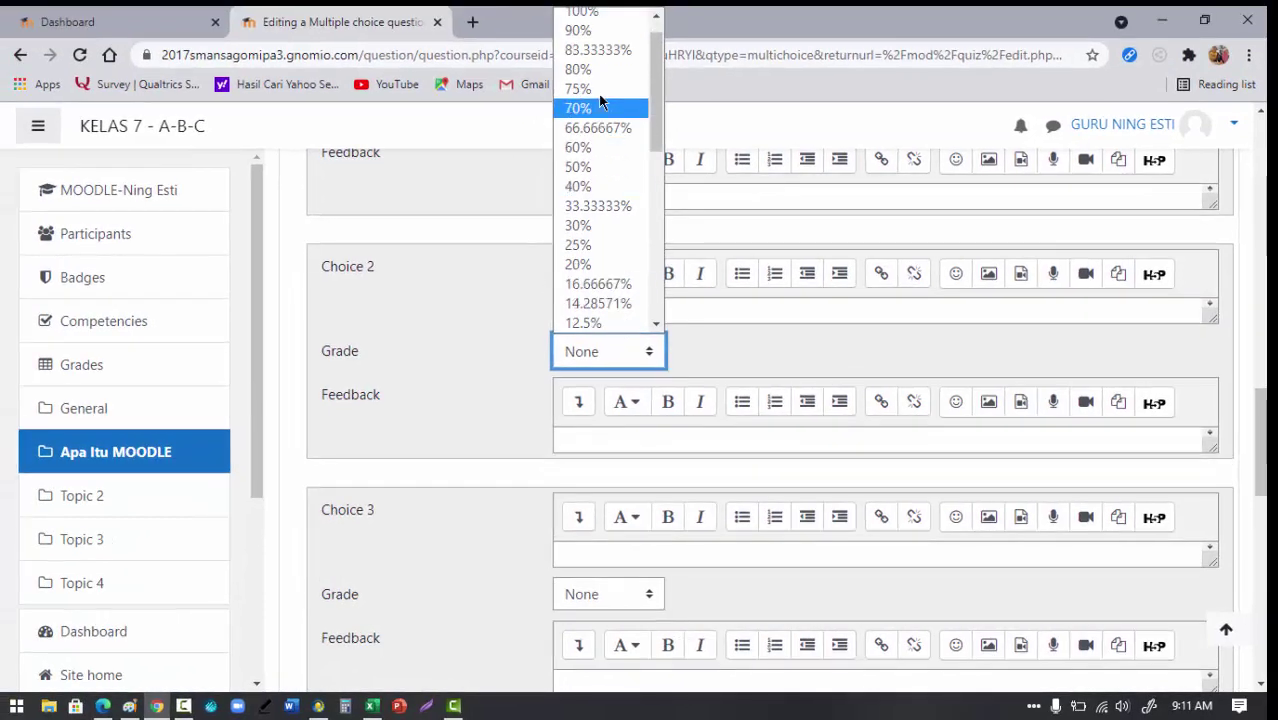
pyautogui.click(590, 23)
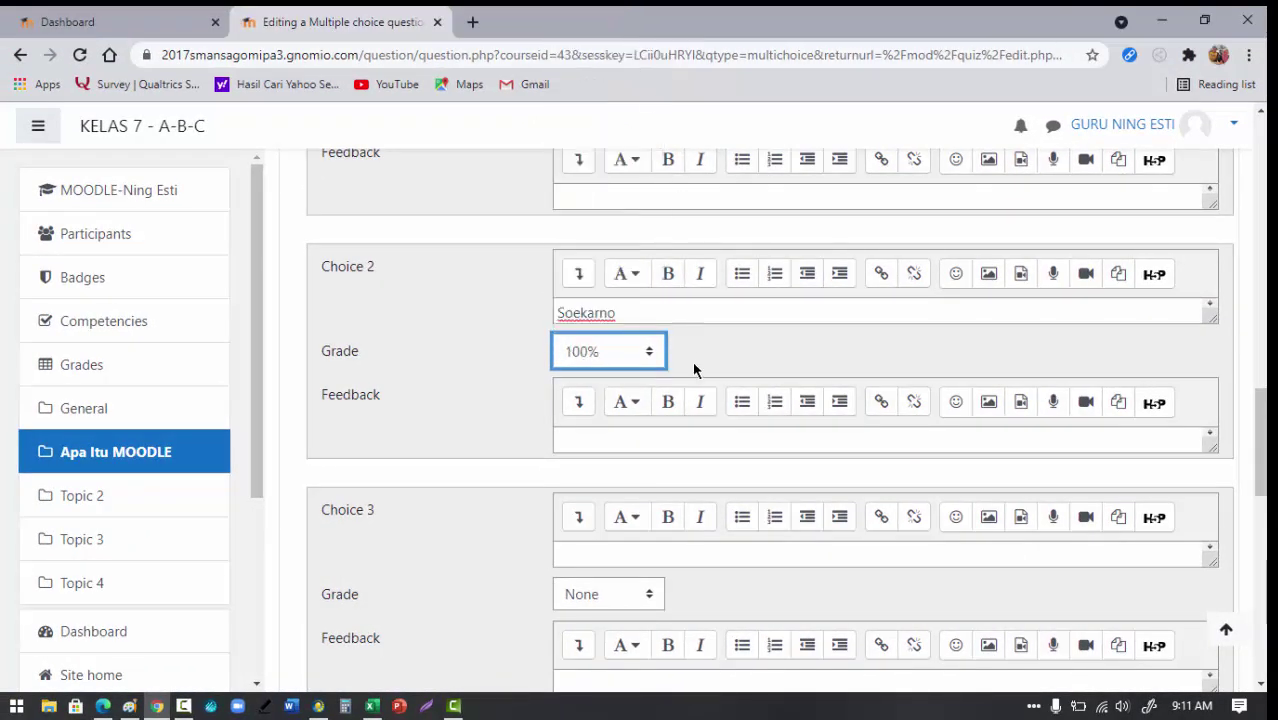
pyautogui.scroll(1, 695, 362)
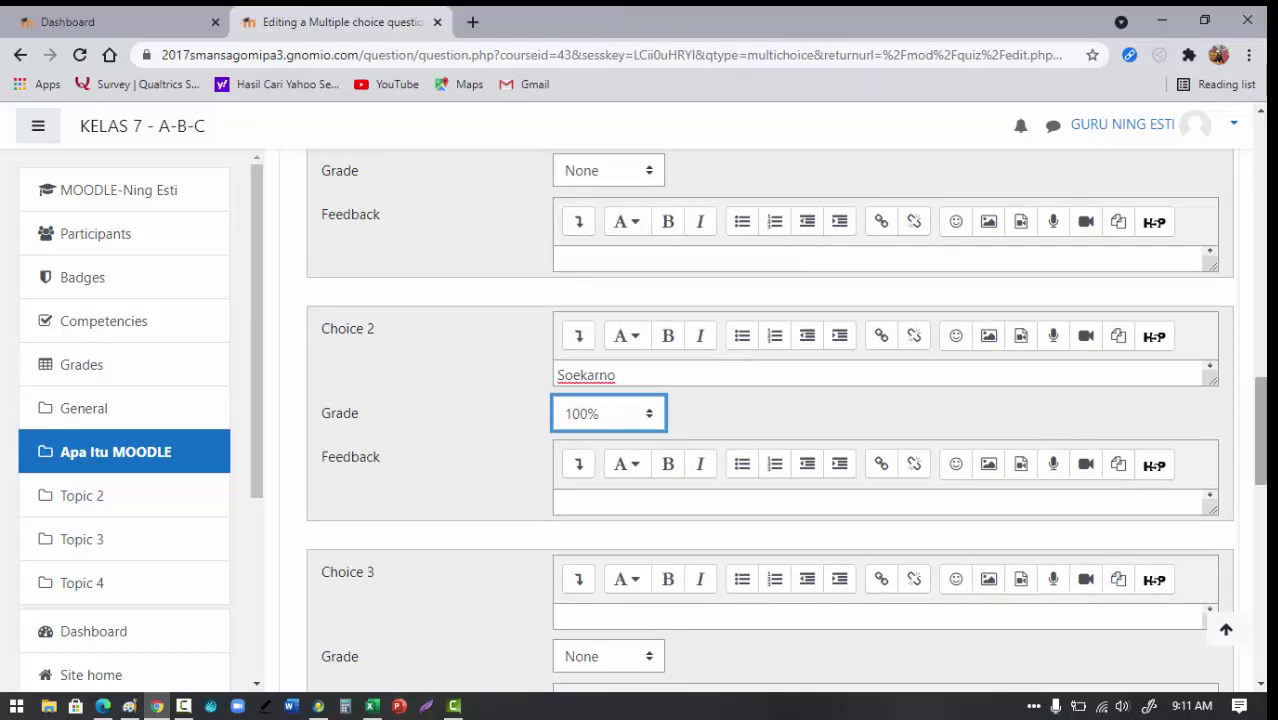
pyautogui.scroll(-1, 1260, 434)
# Step: Enter "Jokowi" as Choice 3 and "Megawati" as Choice 4
pyautogui.scroll(-3, 1260, 434)
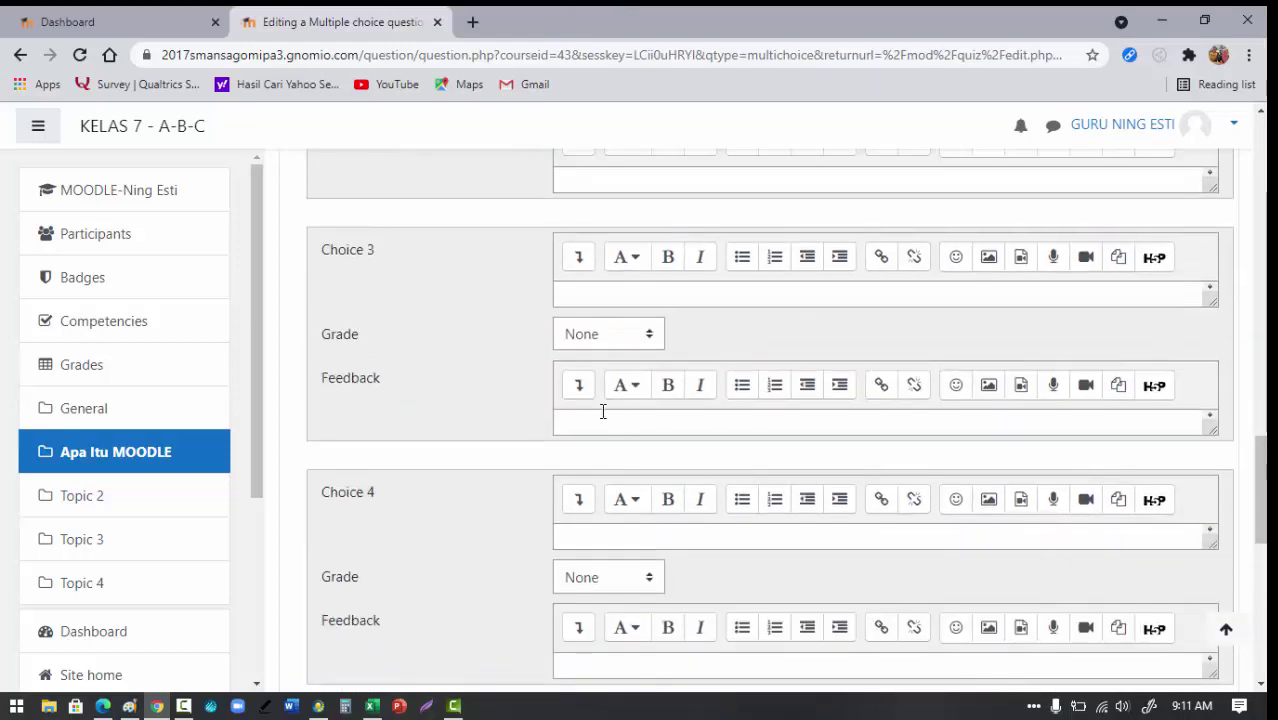
pyautogui.click(617, 294)
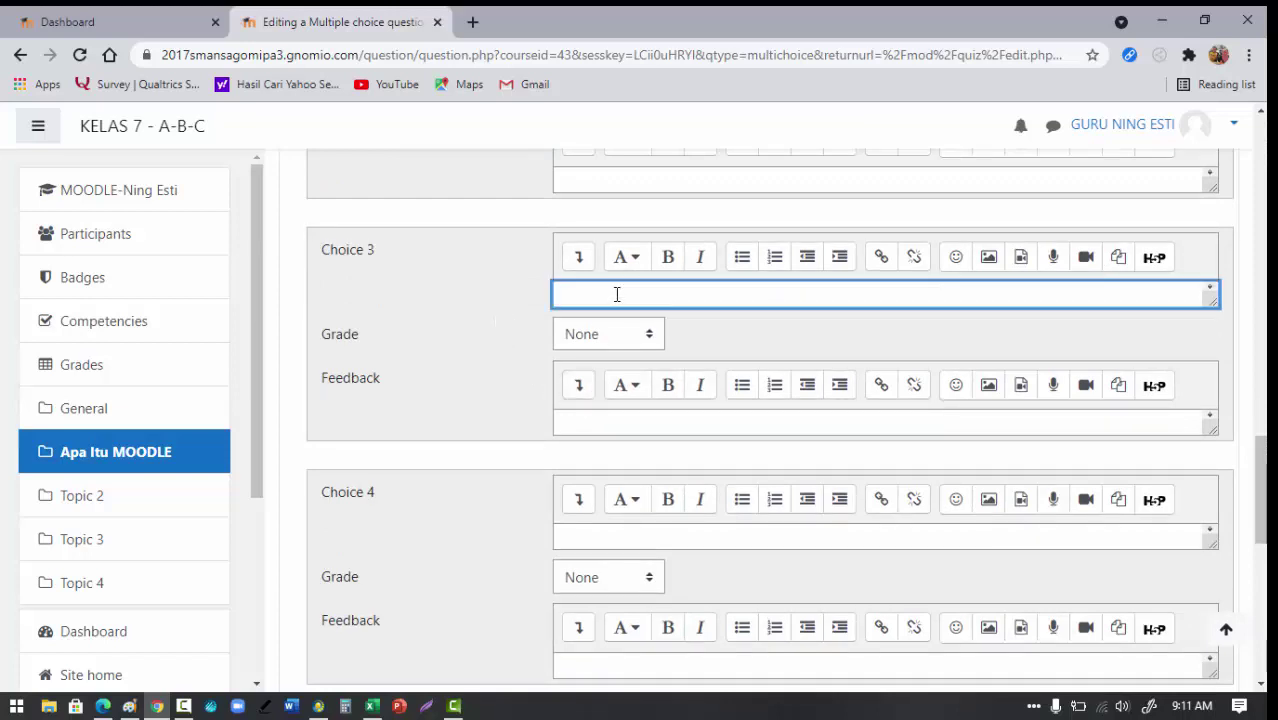
pyautogui.write('Jokowi')
pyautogui.click(649, 541)
pyautogui.write('Megawa')
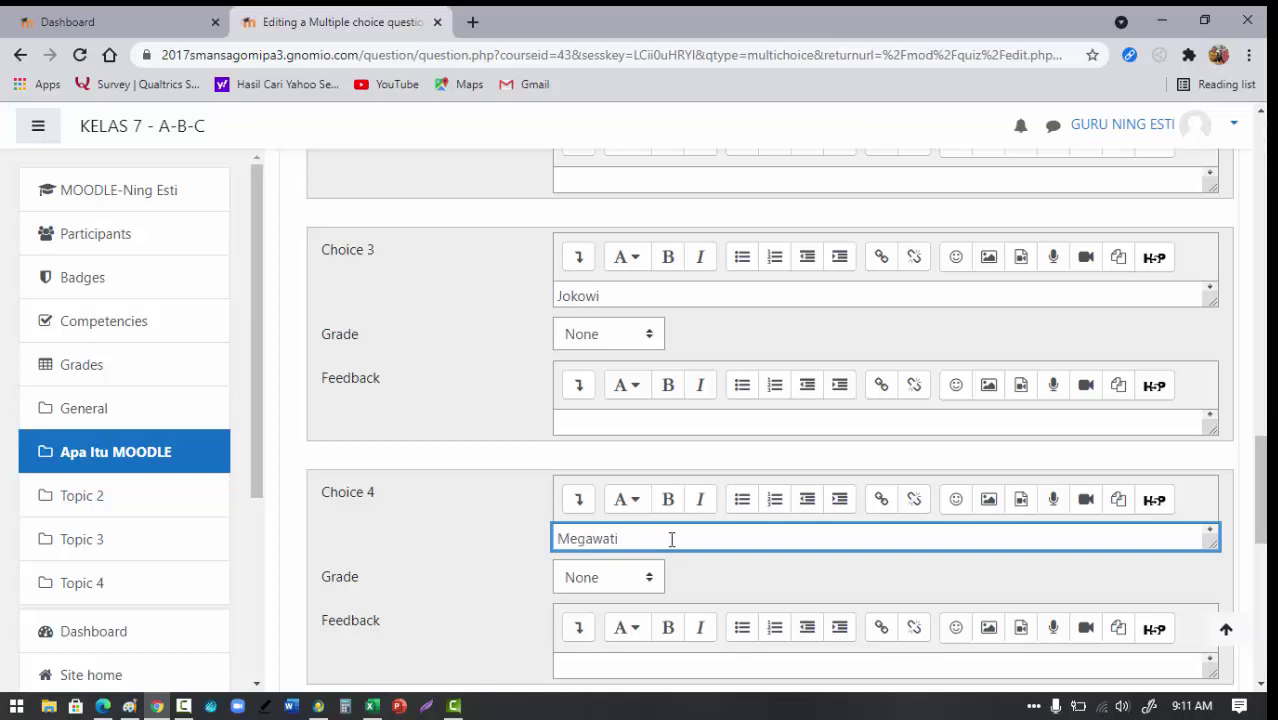
pyautogui.write('ti')
pyautogui.press('Return')
pyautogui.press('BackSpace')
# Step: Enter "Susilo Bambang Yudoyono" as Choice 5 and check the filled-in choices
pyautogui.scroll(-4, 700, 420)
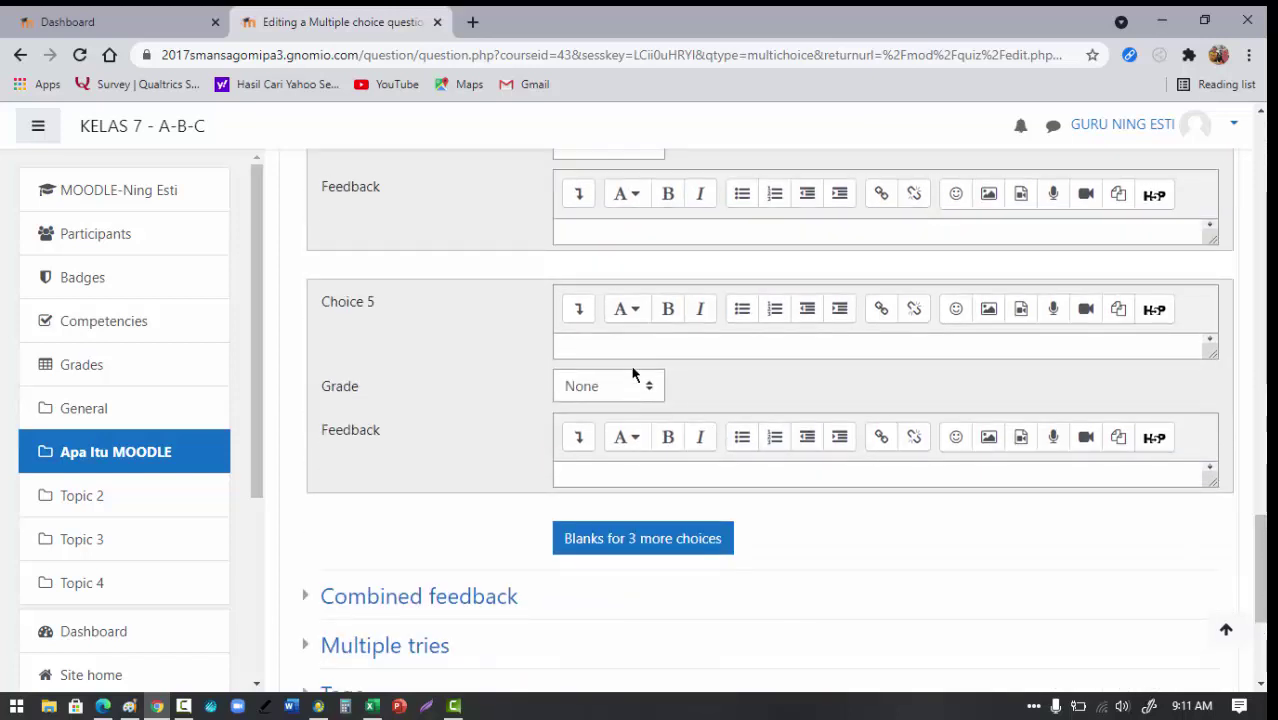
pyautogui.click(626, 347)
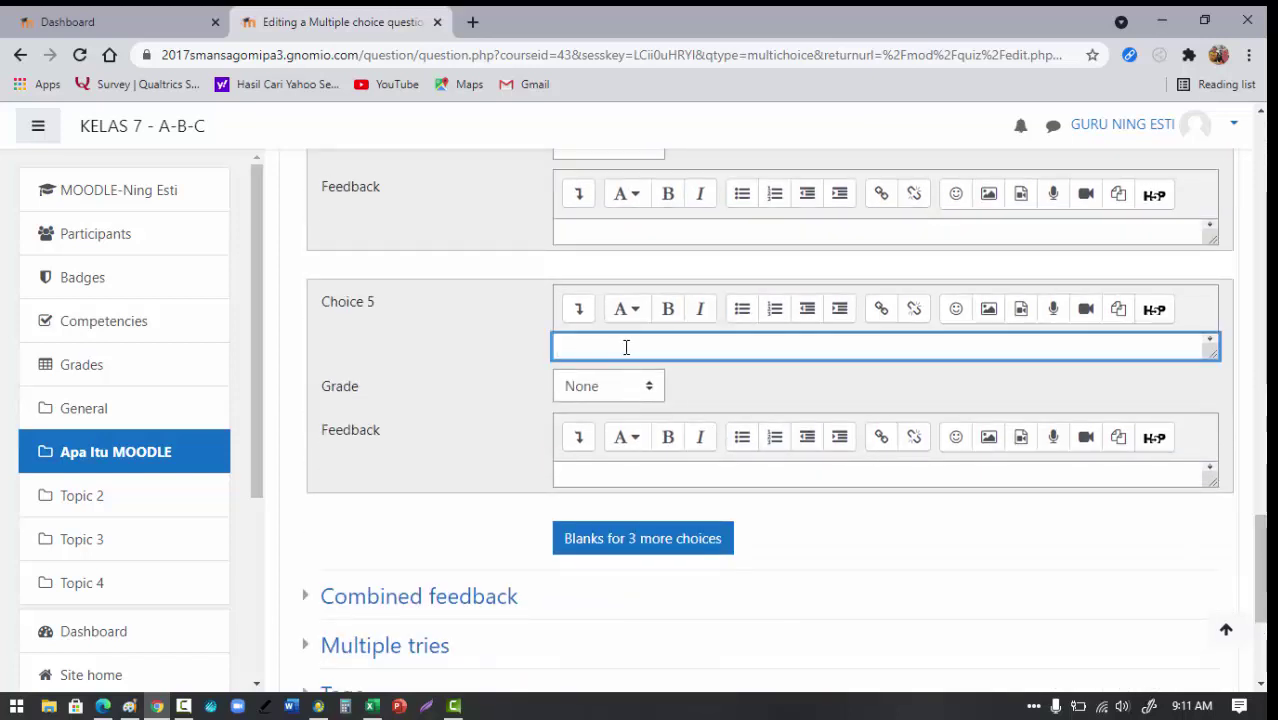
pyautogui.write('Susi')
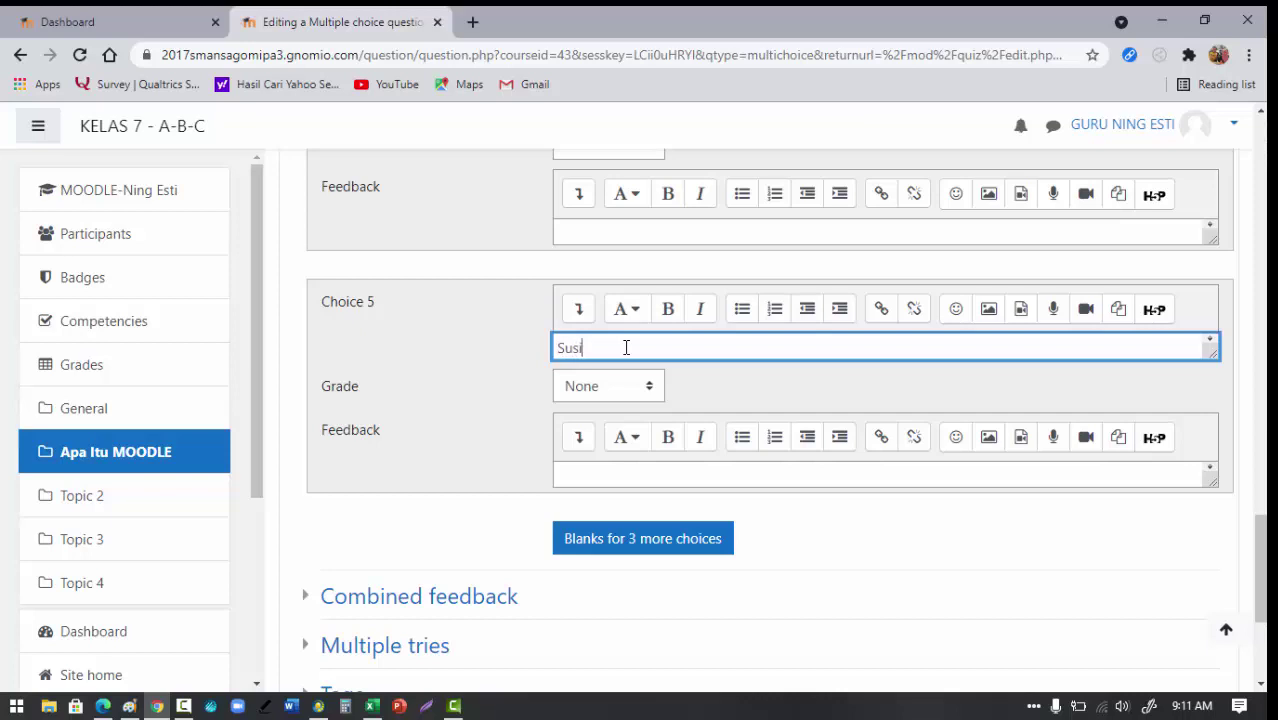
pyautogui.write('lo Bambang Yudoyono')
pyautogui.scroll(3, 990, 340)
pyautogui.scroll(1, 992, 340)
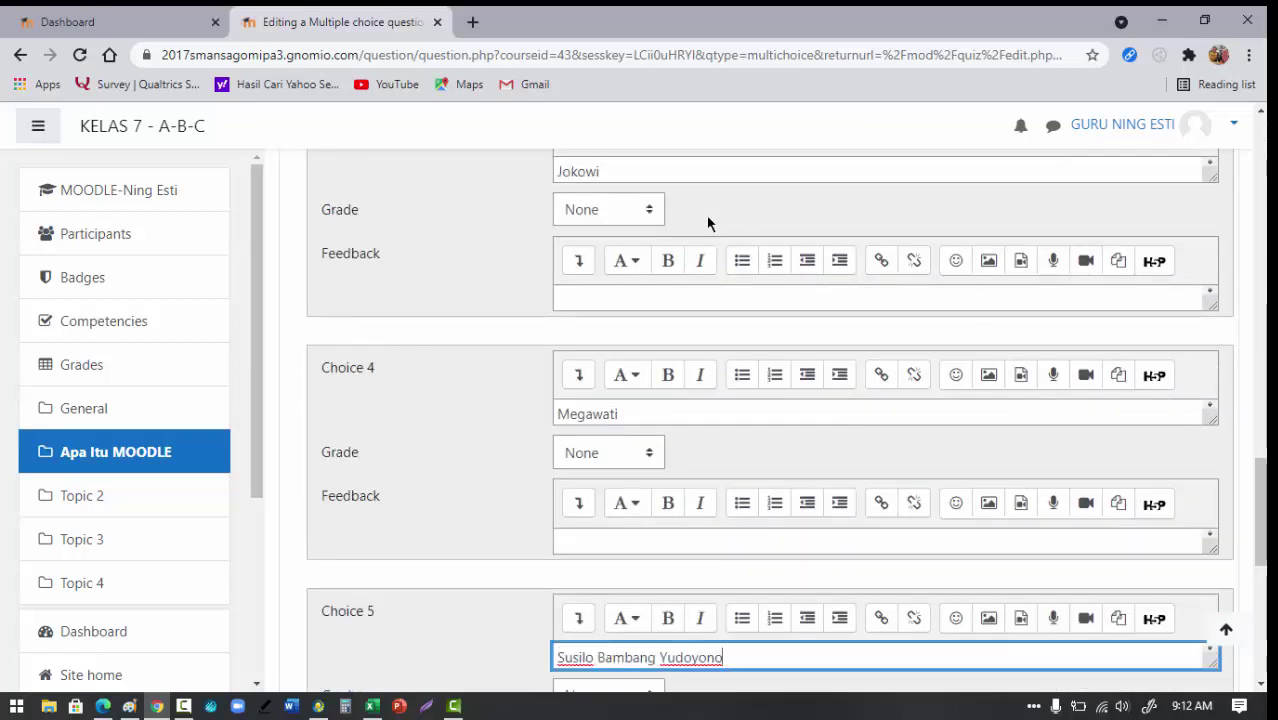
pyautogui.scroll(-1, 707, 223)
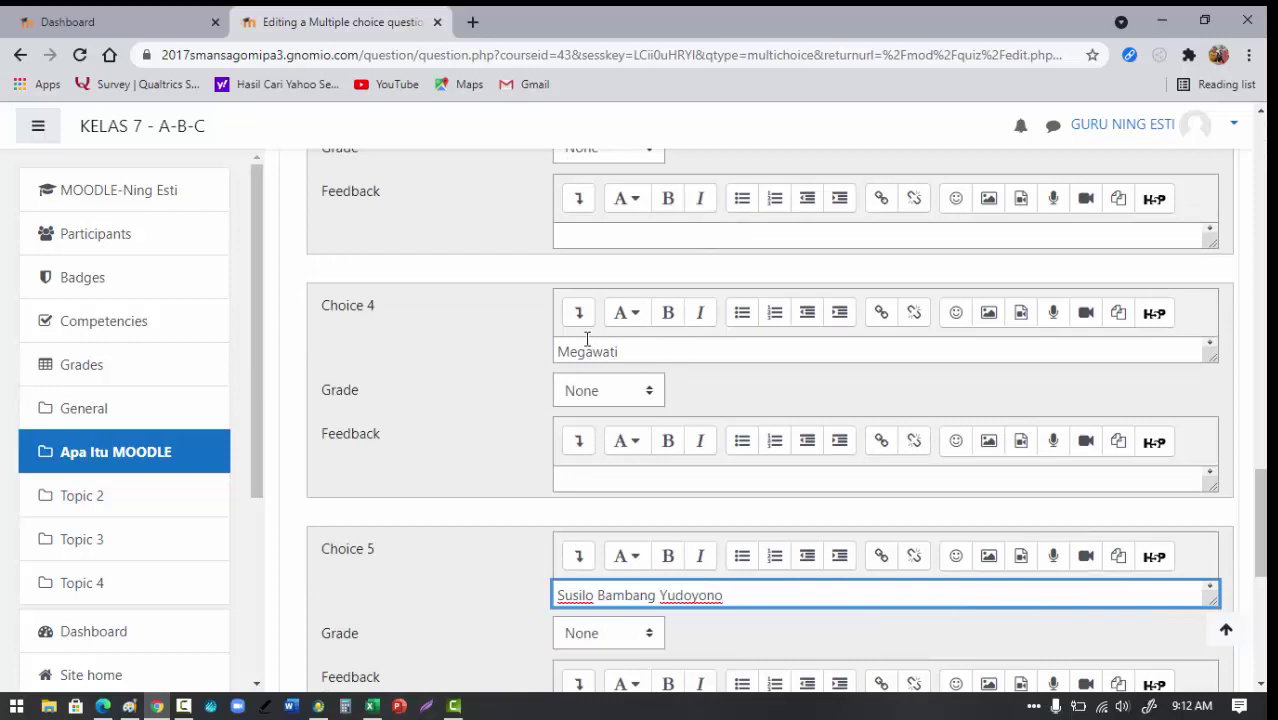
# Step: Enter "Benar" as the feedback for Choice 2, Soekarno
pyautogui.scroll(5, 818, 298)
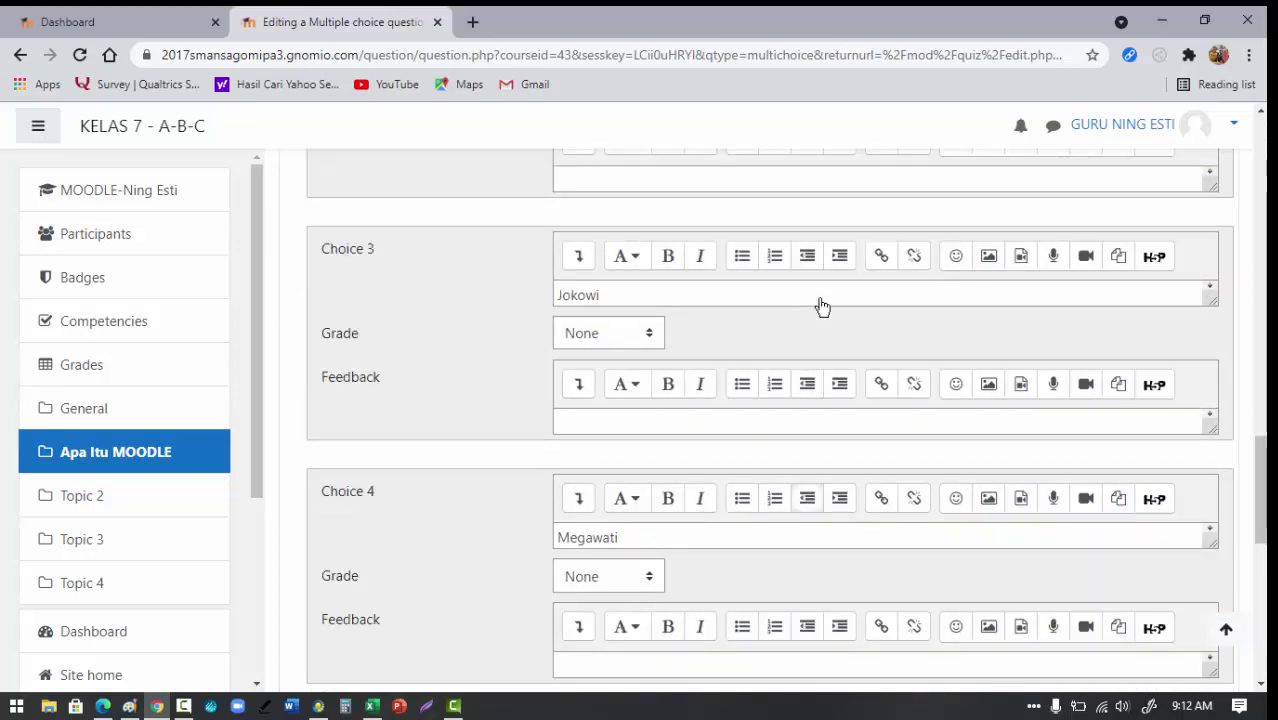
pyautogui.scroll(4, 818, 297)
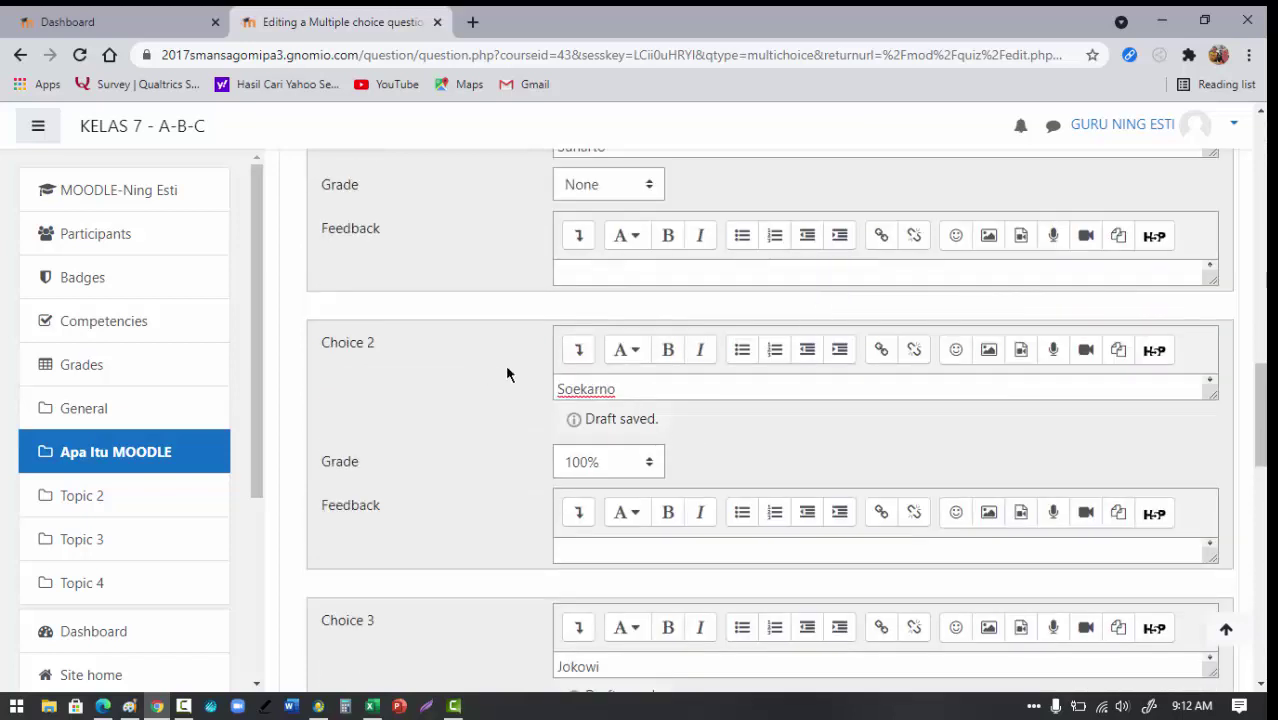
pyautogui.scroll(-1, 699, 460)
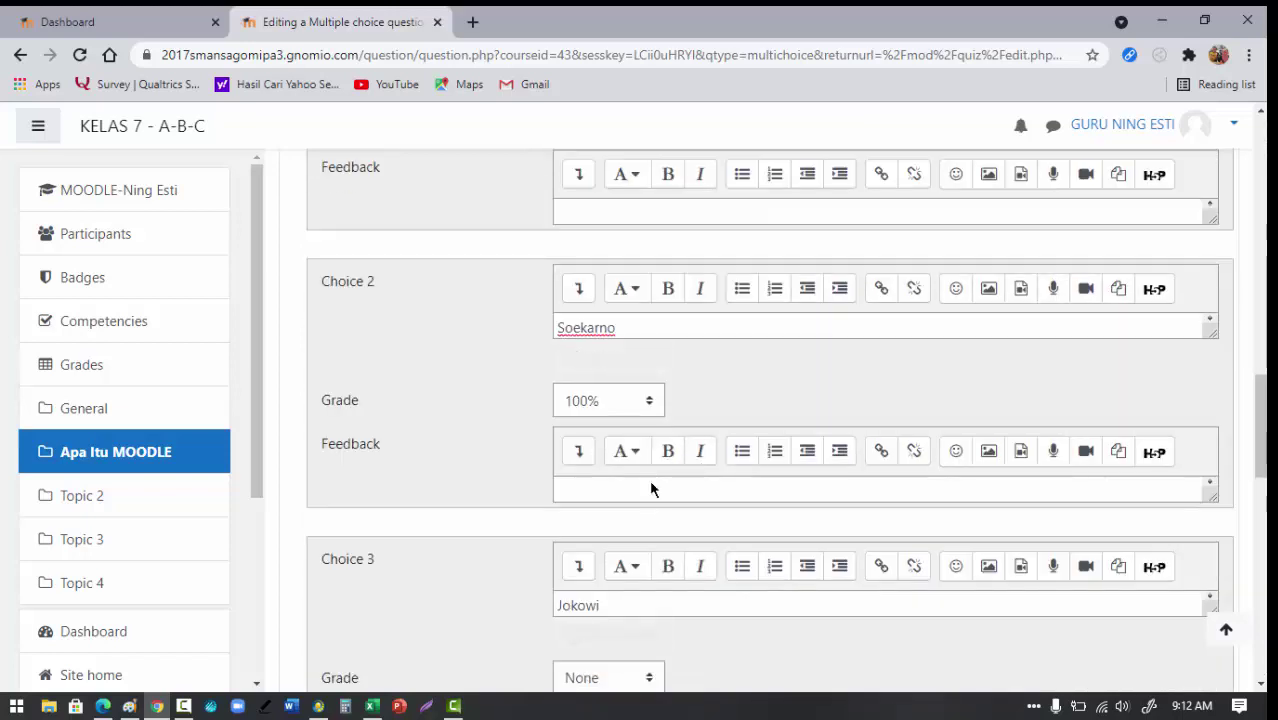
pyautogui.click(643, 451)
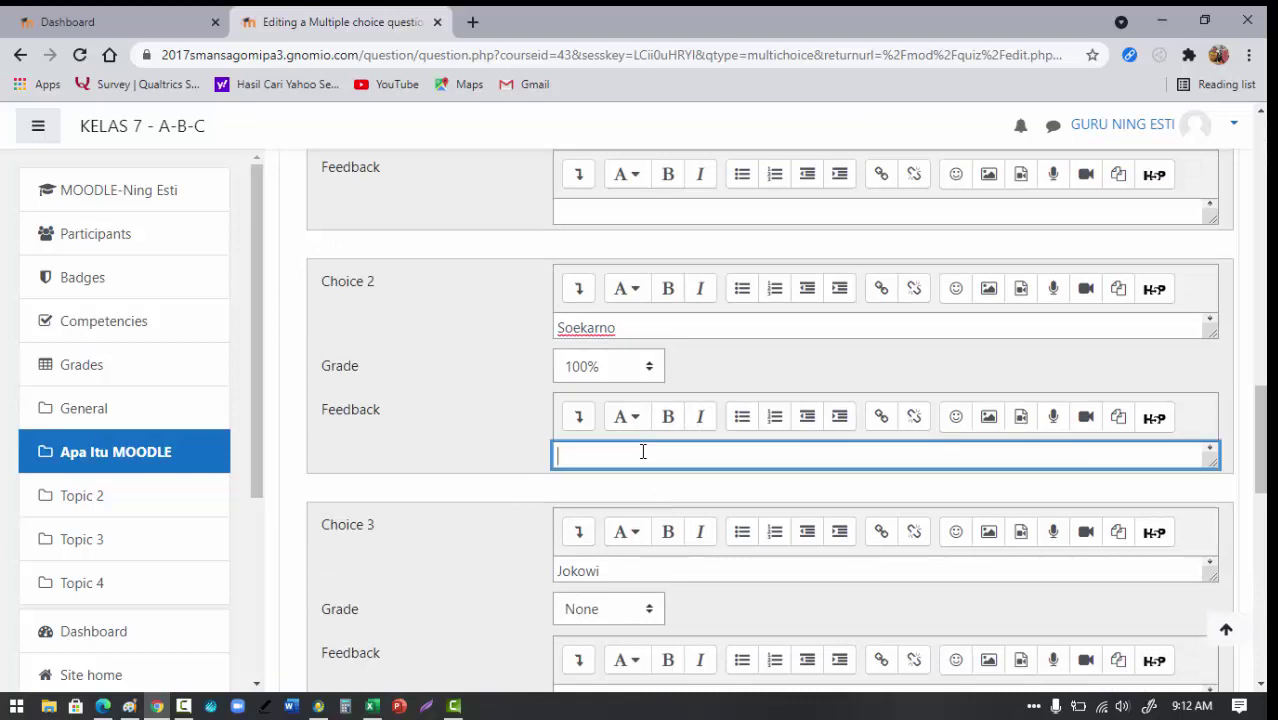
pyautogui.write('Benar')
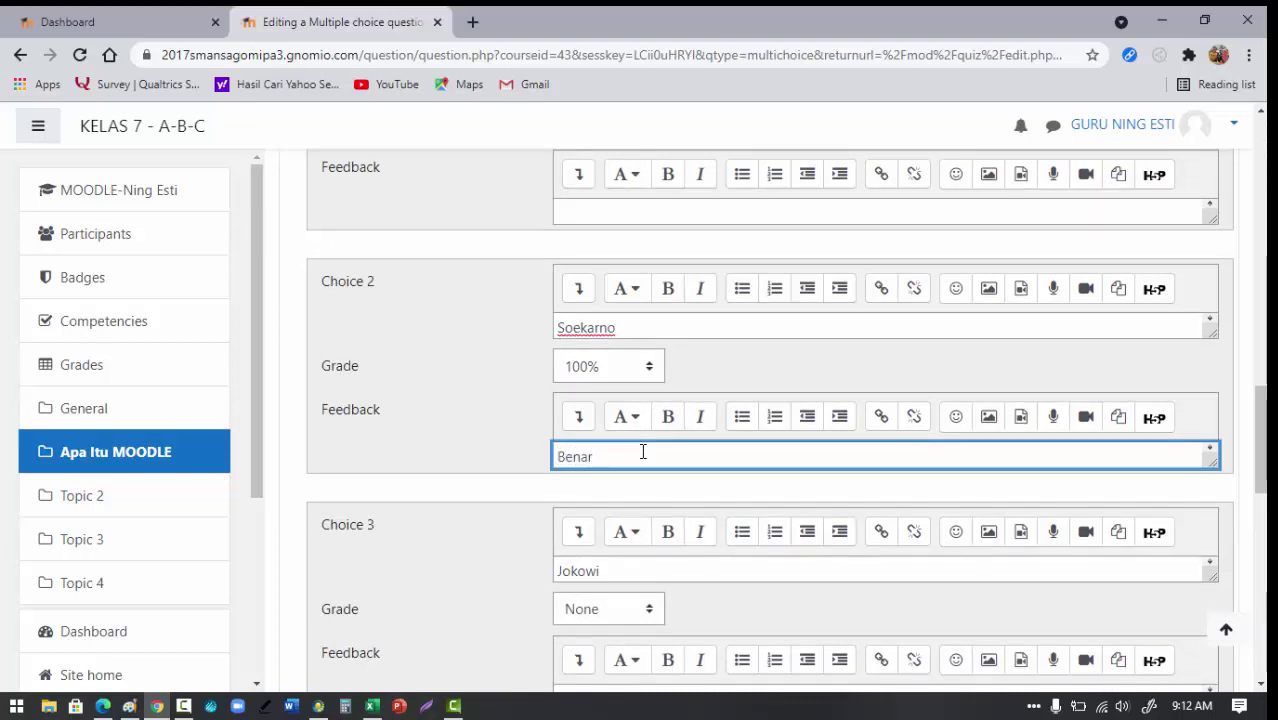
# Step: Enter "Masih keliru" as the feedback for Choice 1 and copy that text for reuse
pyautogui.scroll(3, 679, 440)
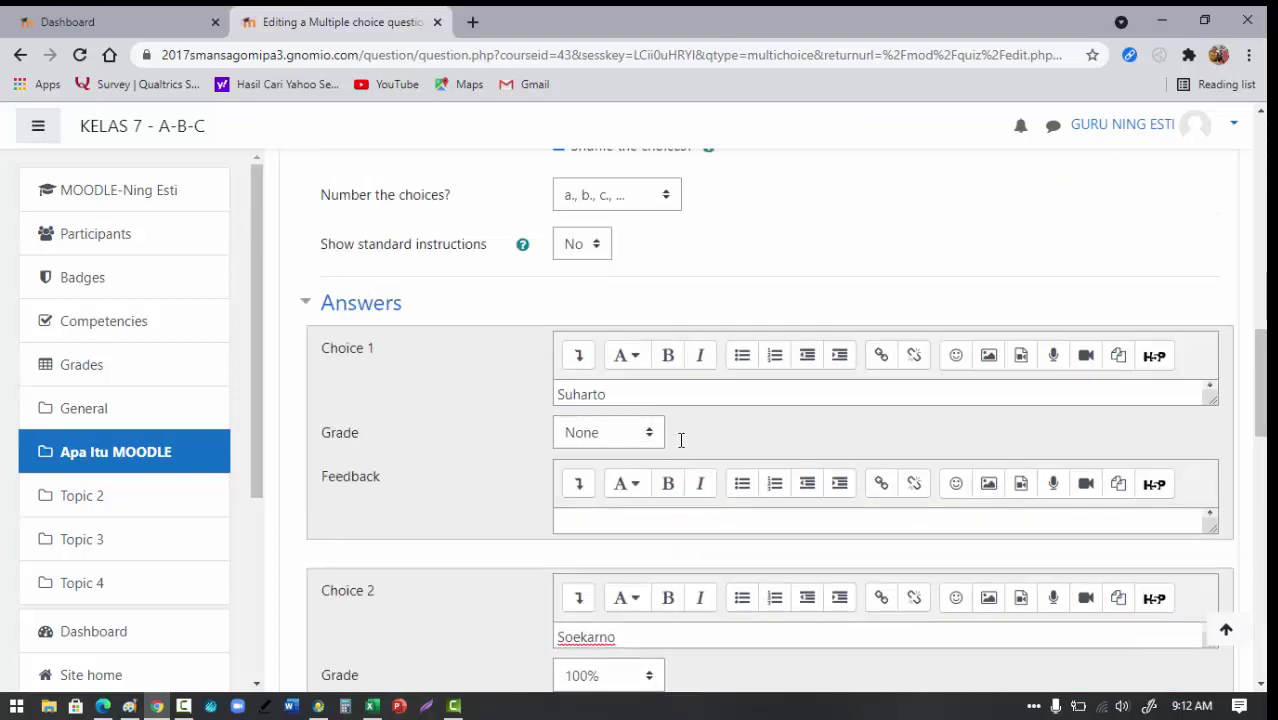
pyautogui.scroll(-1, 681, 445)
pyautogui.click(647, 452)
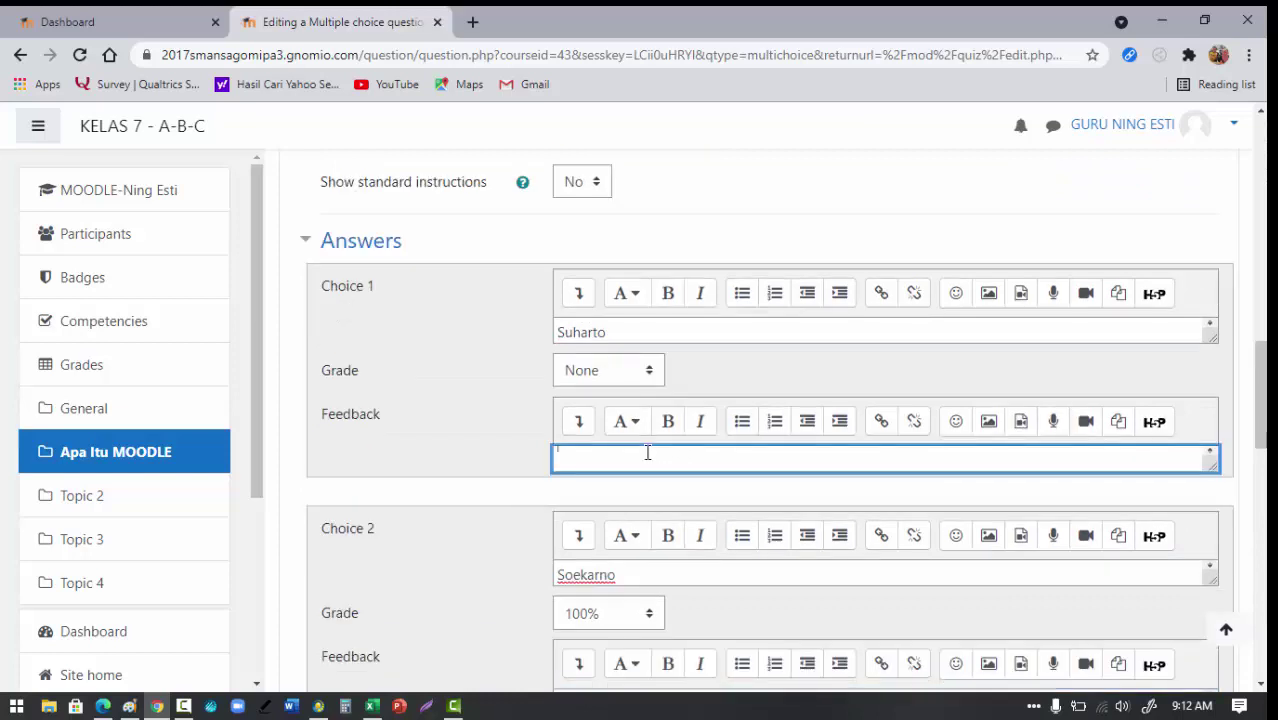
pyautogui.write('Masih keliru')
pyautogui.moveTo(699, 451); pyautogui.dragTo(557, 457)
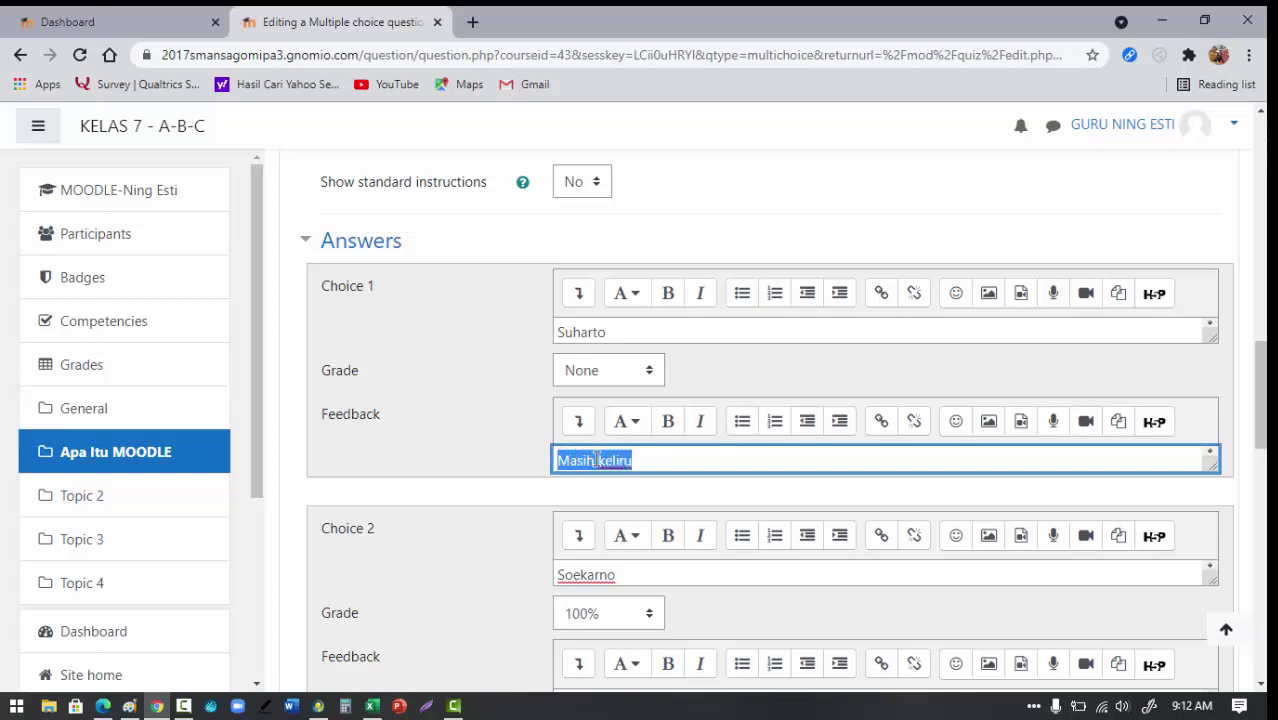
pyautogui.rightClick(595, 460)
pyautogui.click(656, 214)
# Step: Paste the copied feedback "Masih keliru" into the feedback of Choice 3, Jokowi
pyautogui.scroll(-2, 773, 465)
pyautogui.scroll(-1, 820, 487)
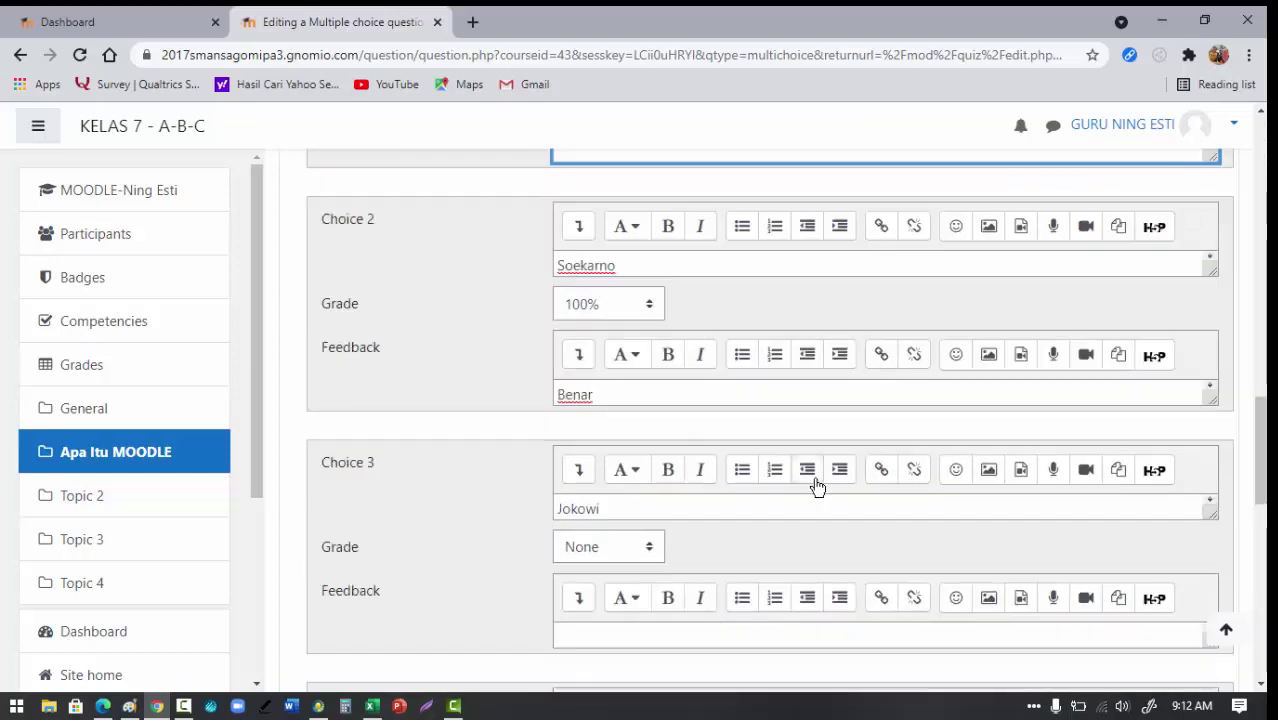
pyautogui.scroll(-2, 811, 478)
pyautogui.click(625, 449)
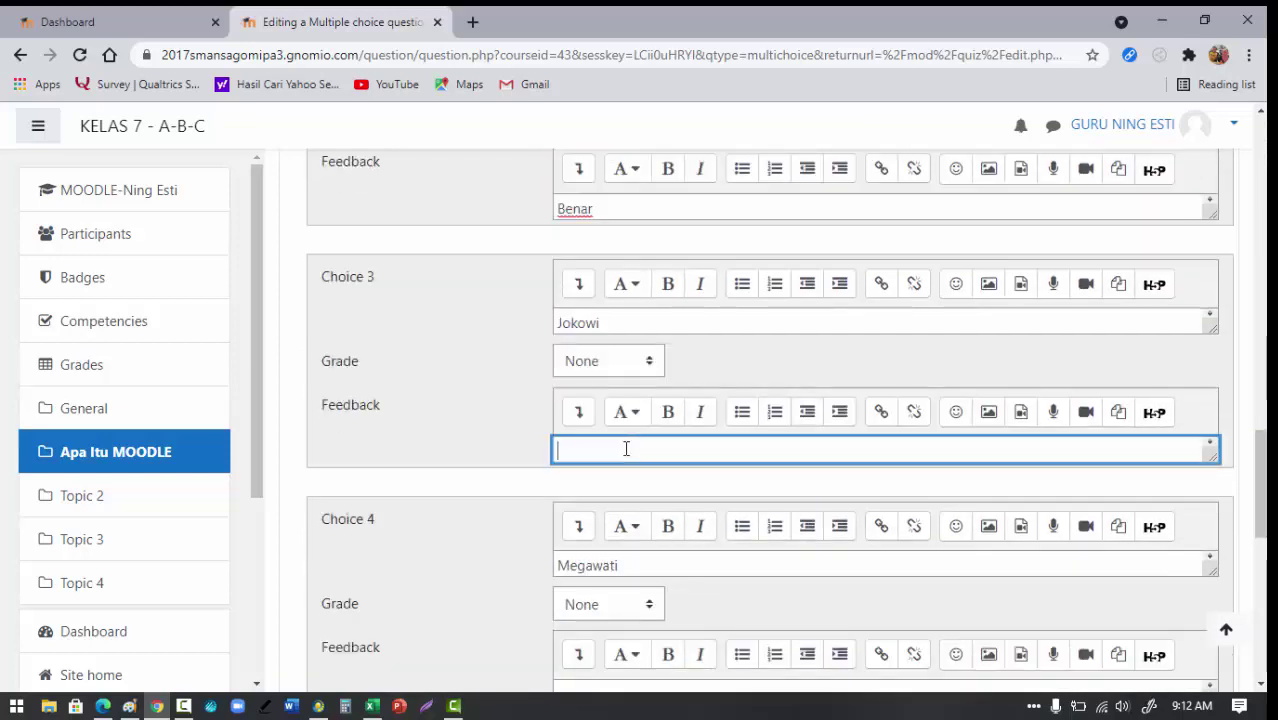
pyautogui.rightClick(626, 449)
pyautogui.click(673, 277)
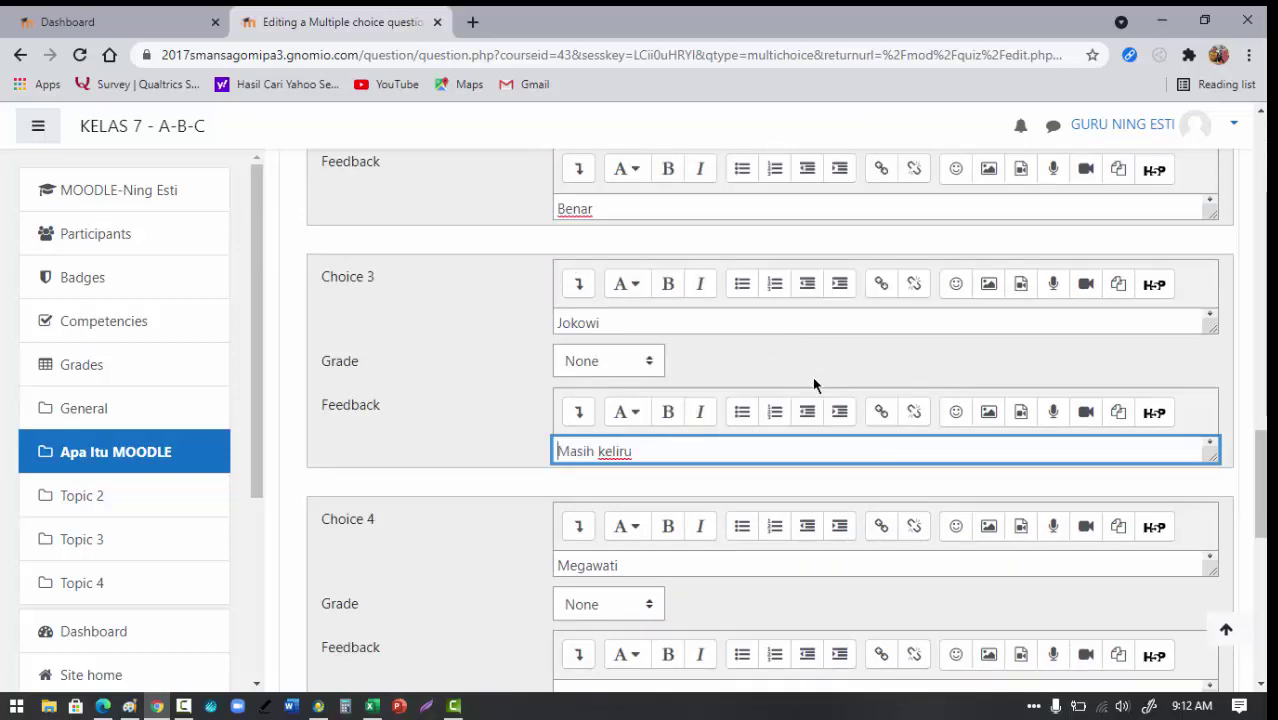
# Step: Paste the same "Masih keliru" feedback for Choice 4, Megawati
pyautogui.scroll(-3, 813, 383)
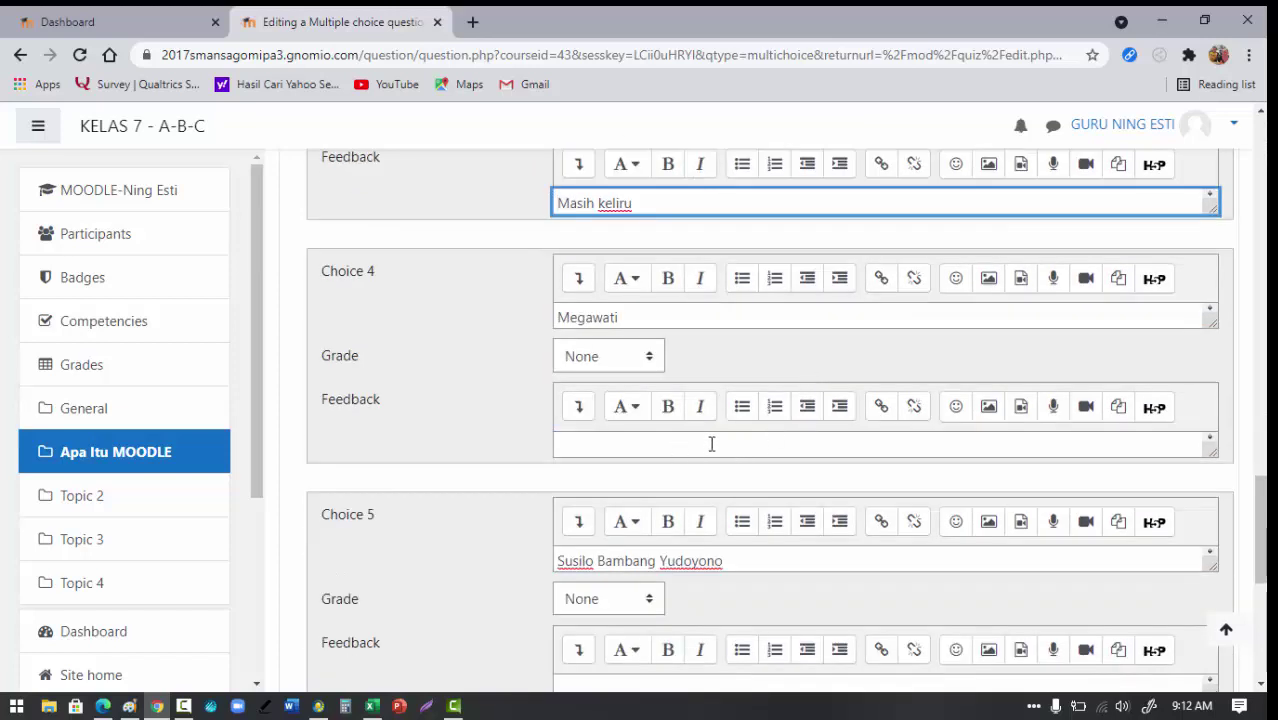
pyautogui.scroll(2, 716, 440)
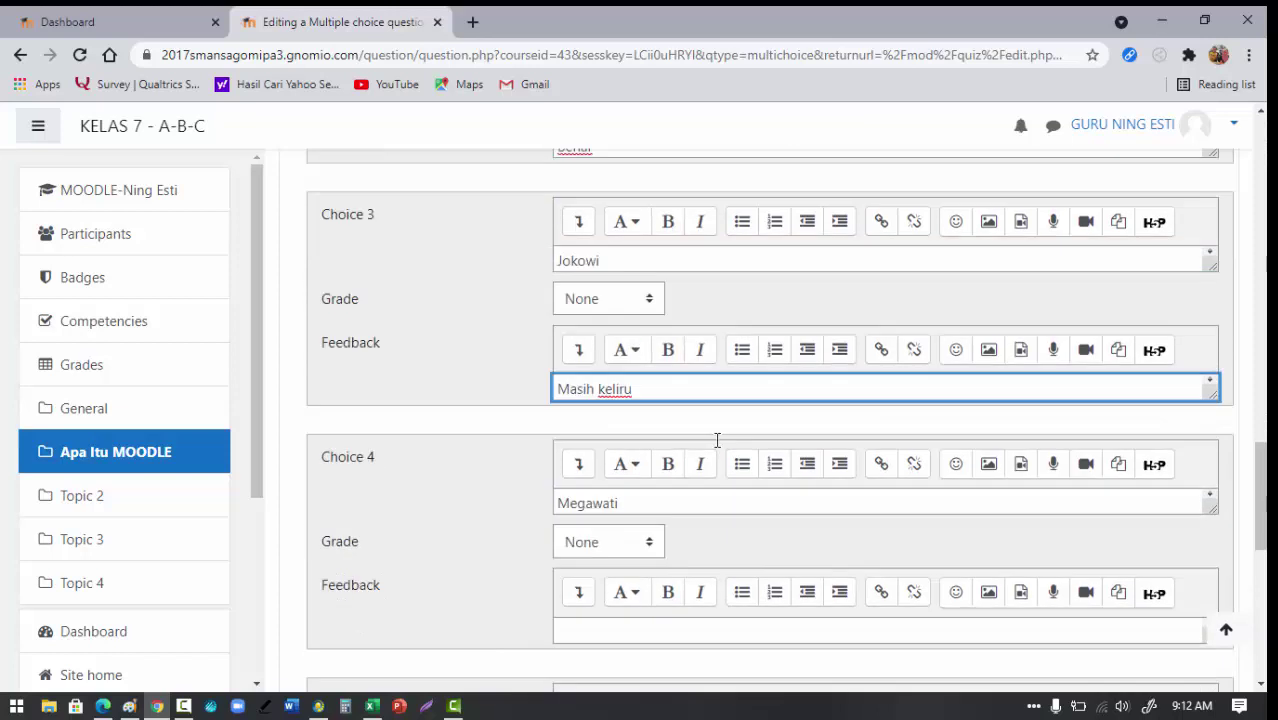
pyautogui.scroll(-2, 711, 444)
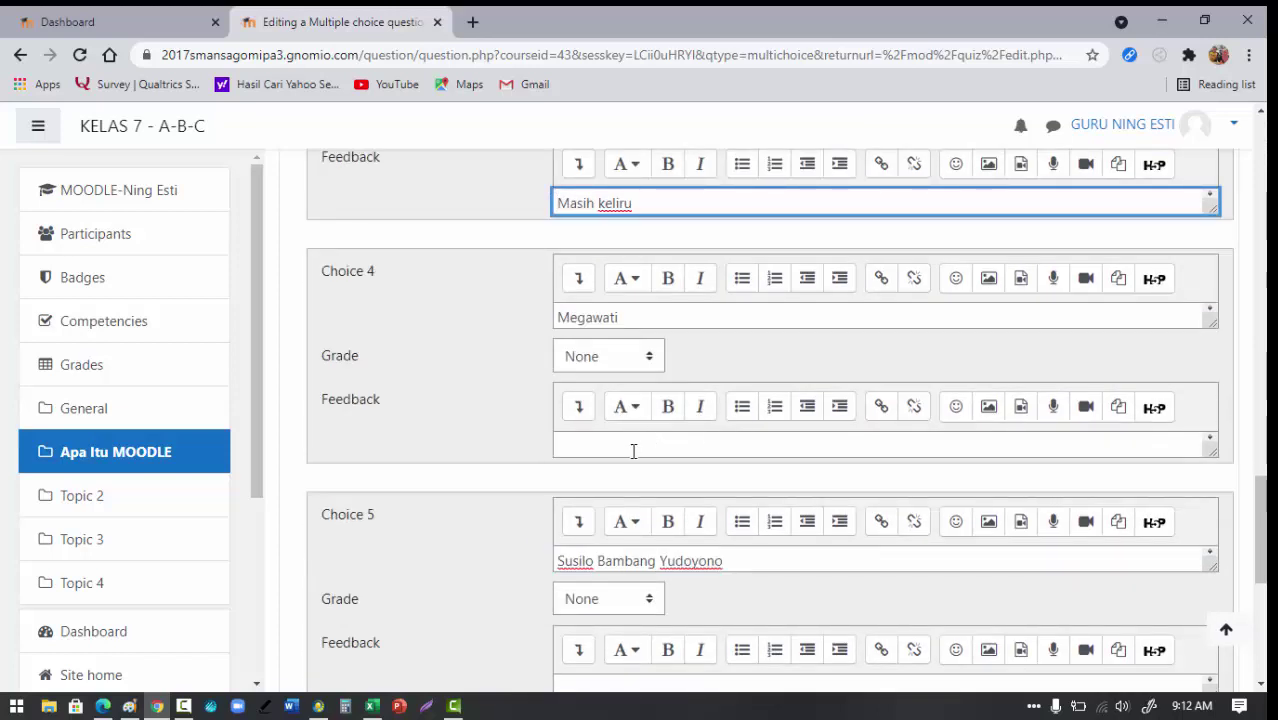
pyautogui.click(633, 451)
pyautogui.rightClick(633, 452)
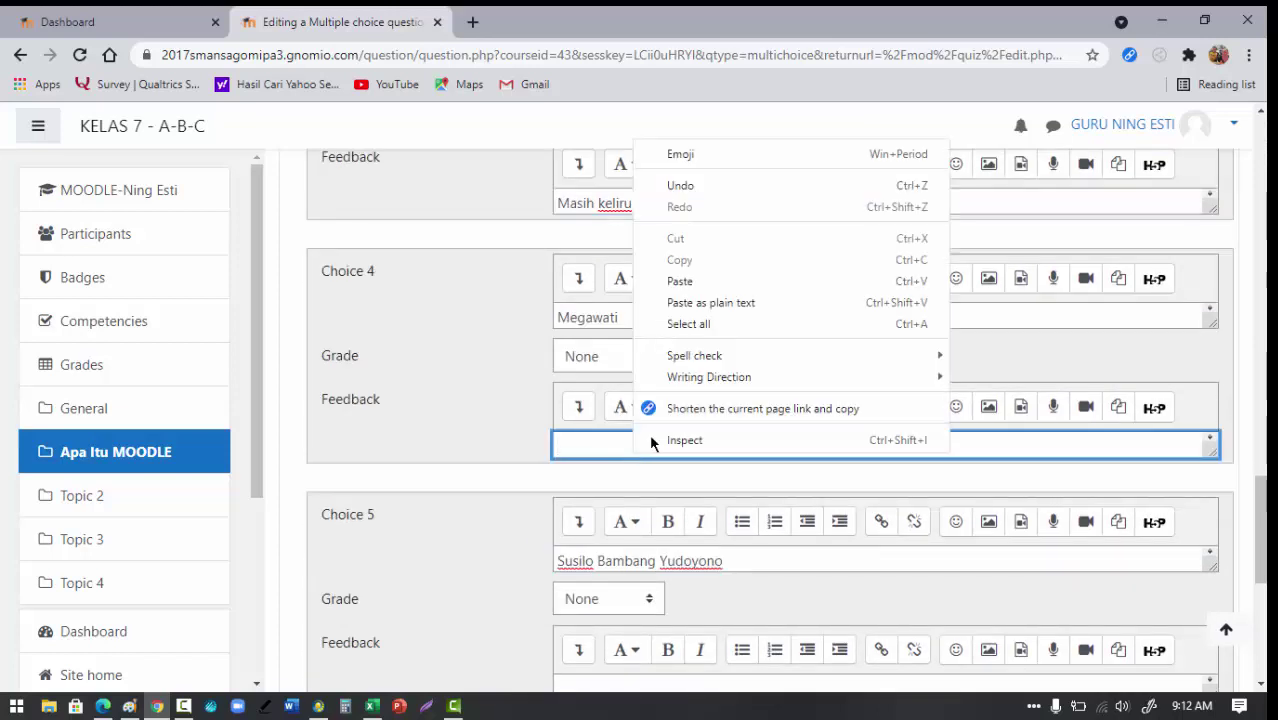
pyautogui.click(696, 285)
# Step: Paste "Masih keliru" as the feedback for Choice 5, Susilo Bambang Yudoyono
pyautogui.scroll(-3, 932, 386)
pyautogui.scroll(-1, 932, 386)
pyautogui.click(630, 376)
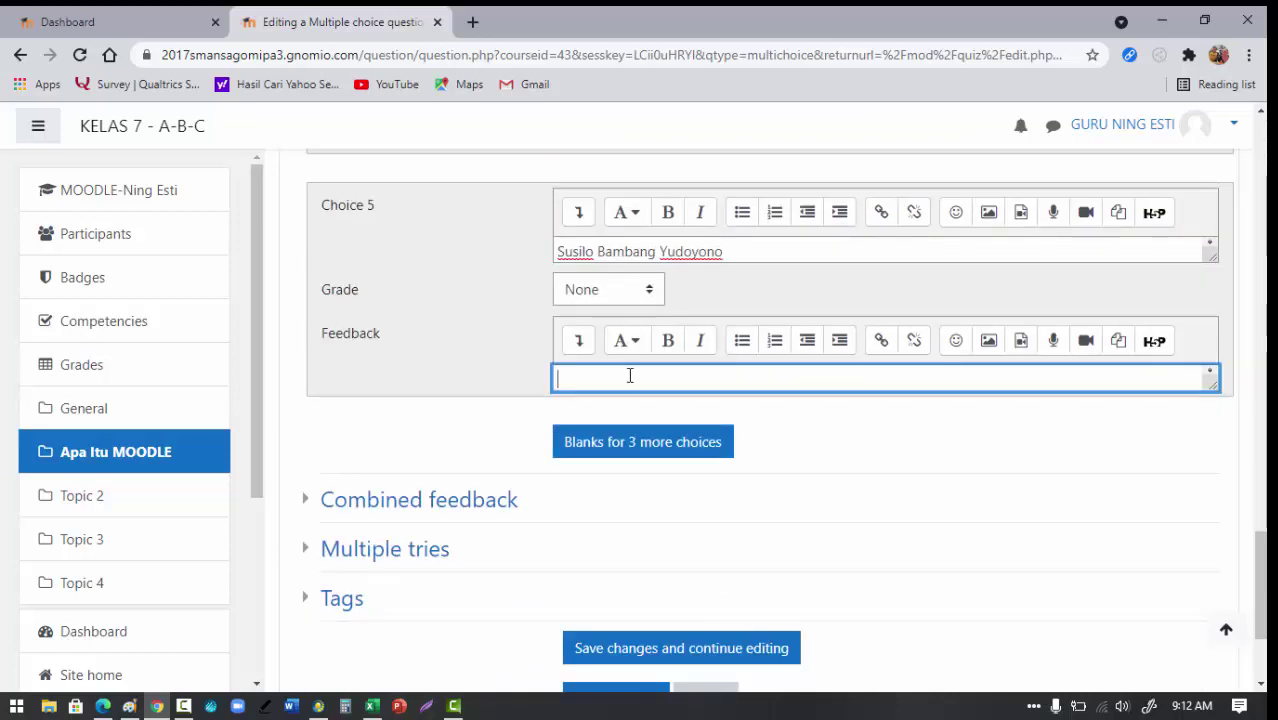
pyautogui.rightClick(630, 378)
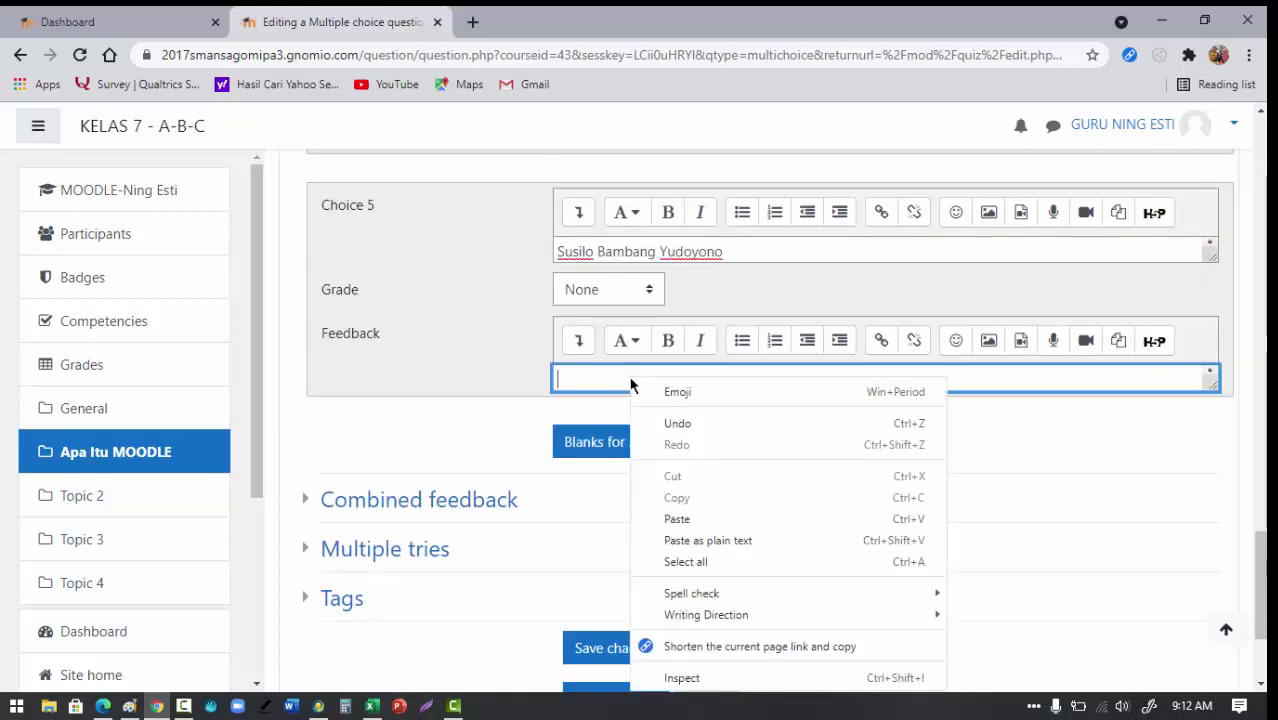
pyautogui.click(684, 518)
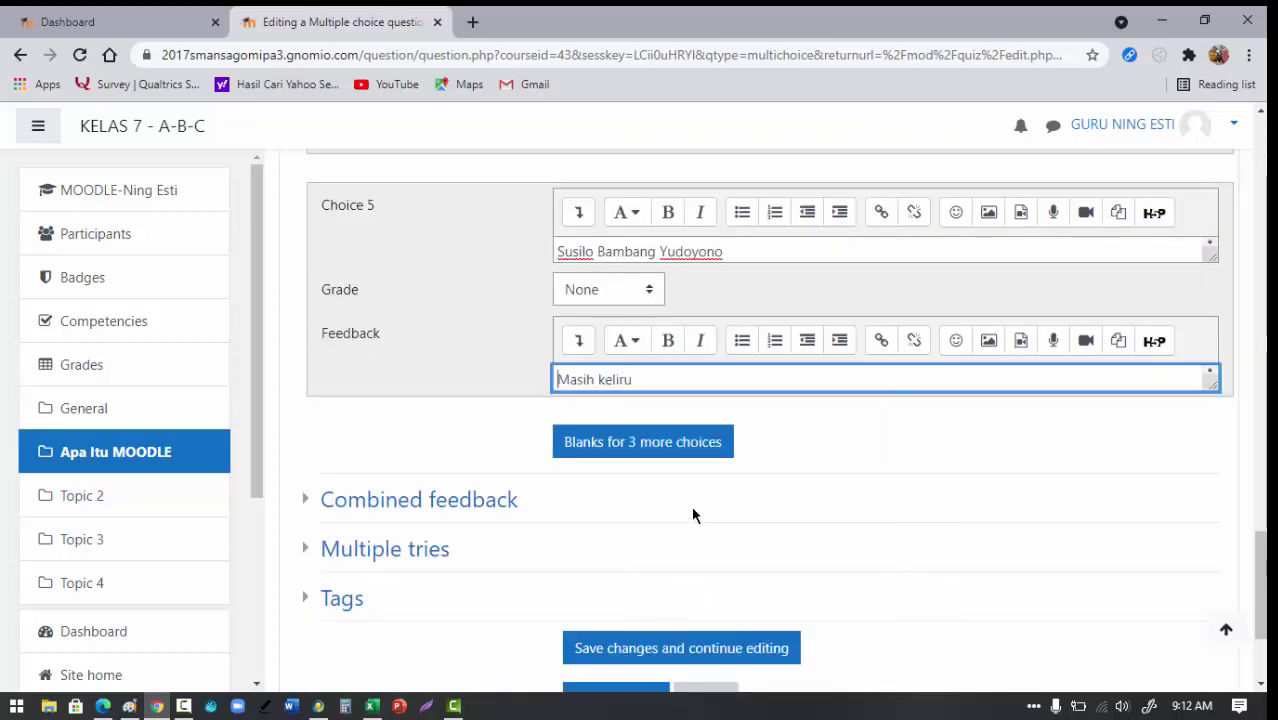
pyautogui.click(1214, 436)
# Step: Check the end of the question form and save the multiple choice question to the quiz
pyautogui.scroll(-2, 872, 444)
pyautogui.scroll(1, 872, 444)
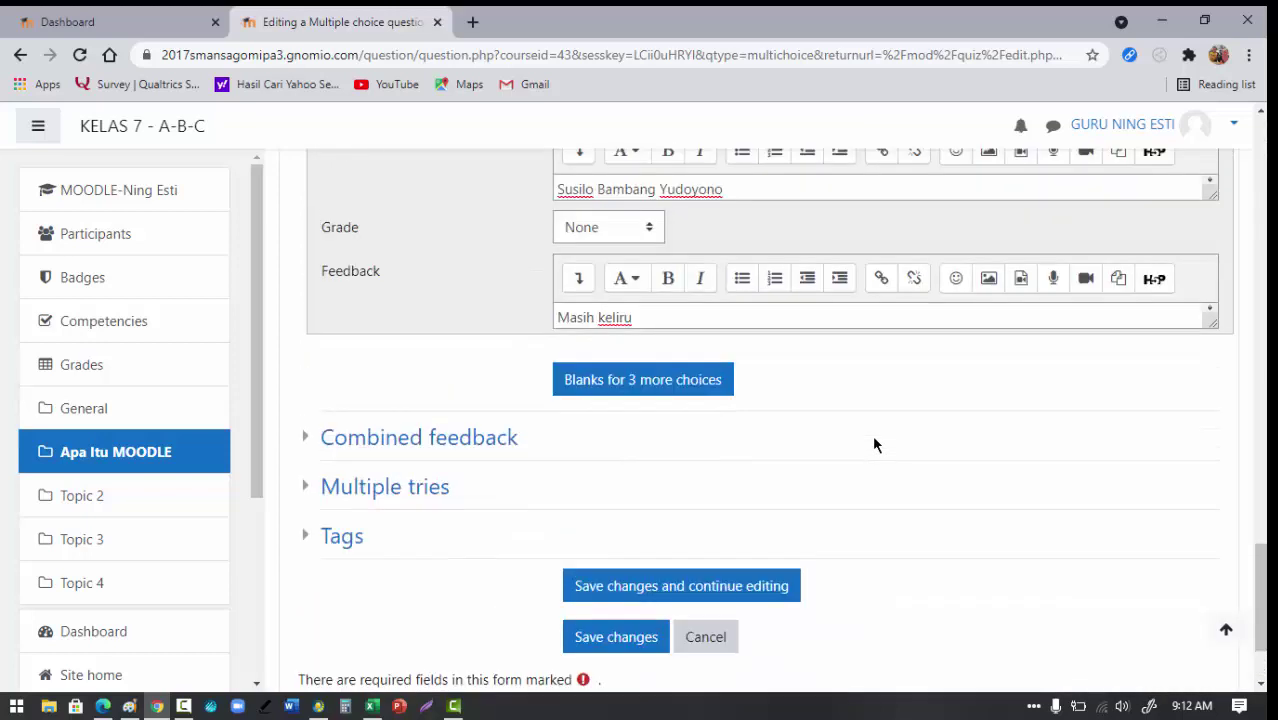
pyautogui.scroll(2, 872, 435)
pyautogui.scroll(-4, 872, 435)
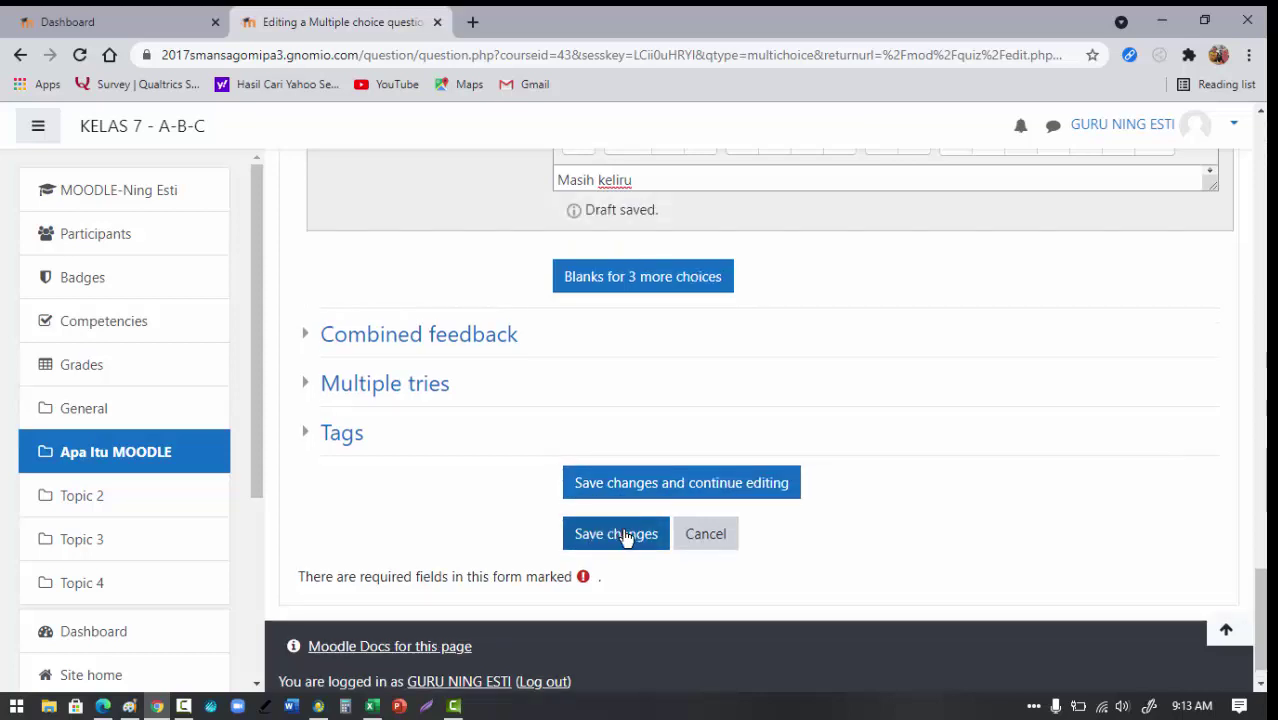
pyautogui.click(626, 538)
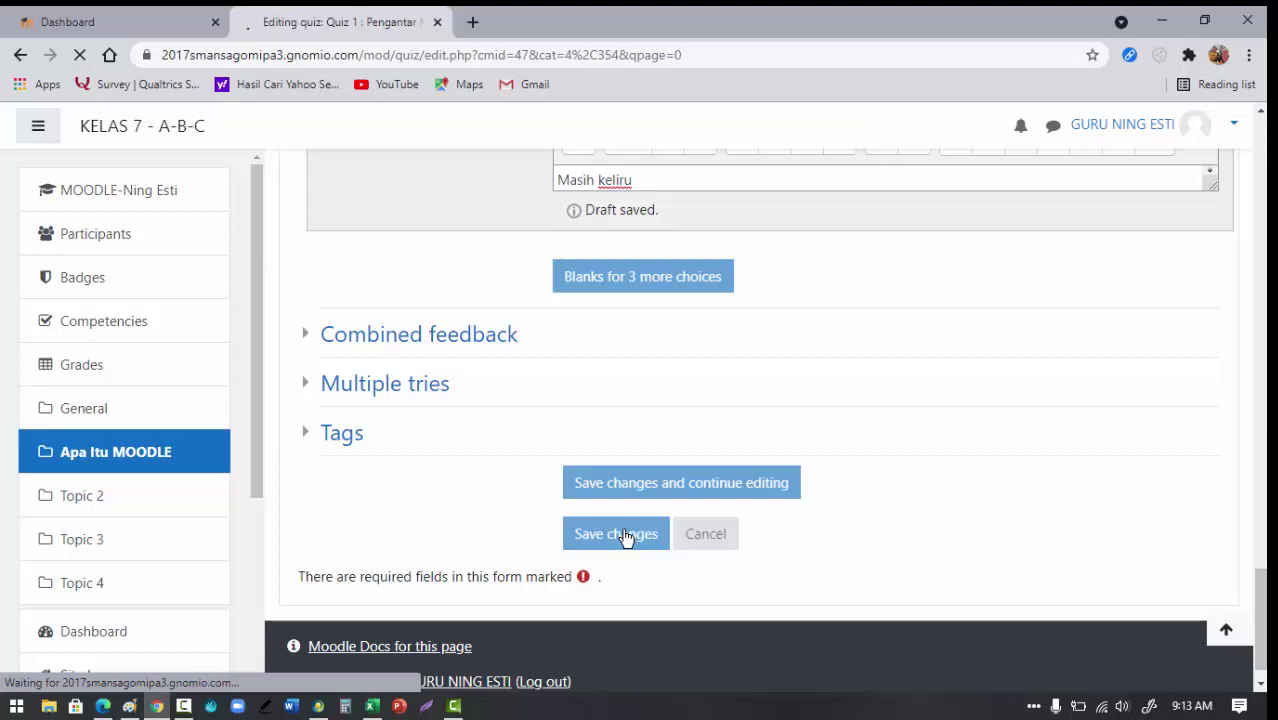
# Step: Preview the question "soal 1" as students will see it and close the preview
pyautogui.scroll(-1, 919, 471)
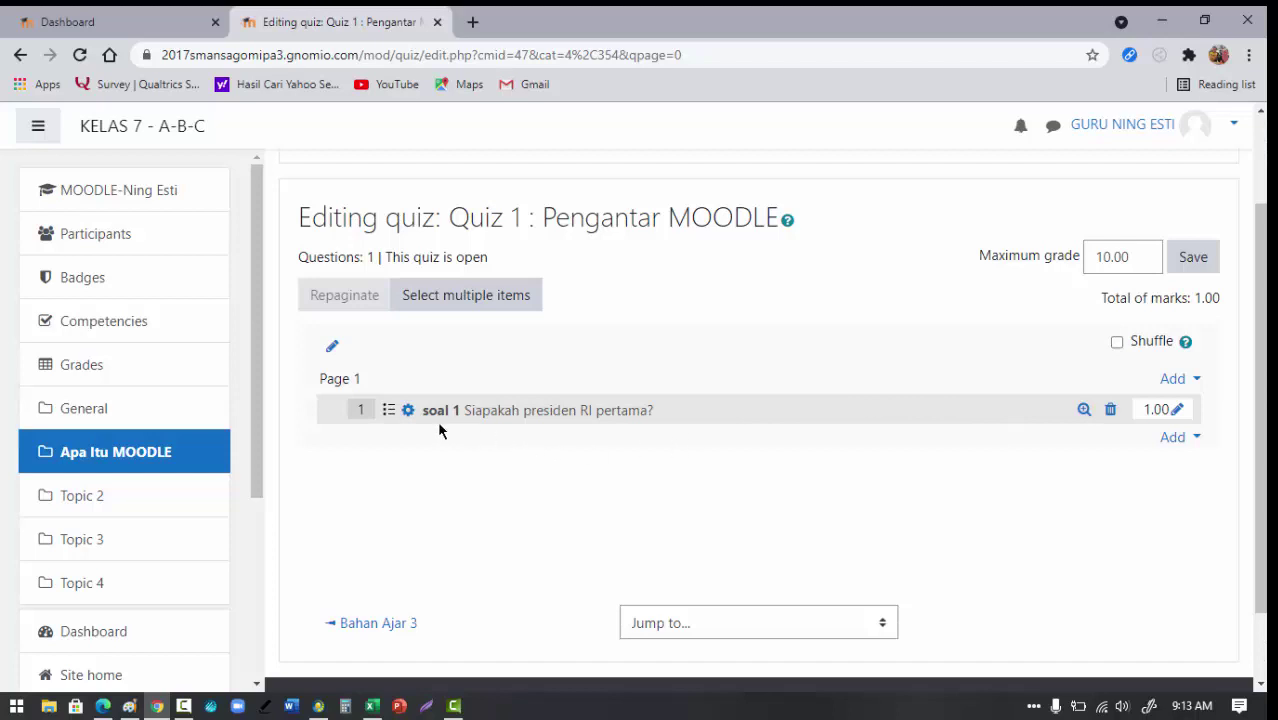
pyautogui.click(1084, 411)
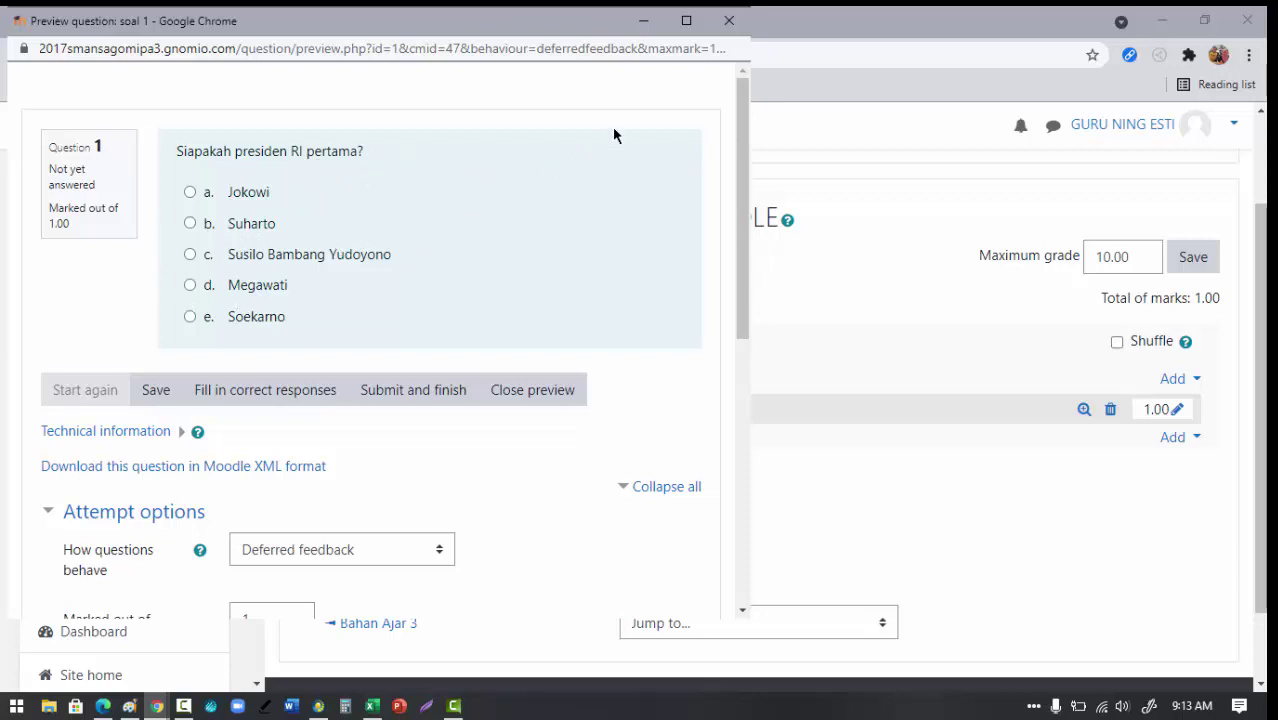
pyautogui.click(729, 20)
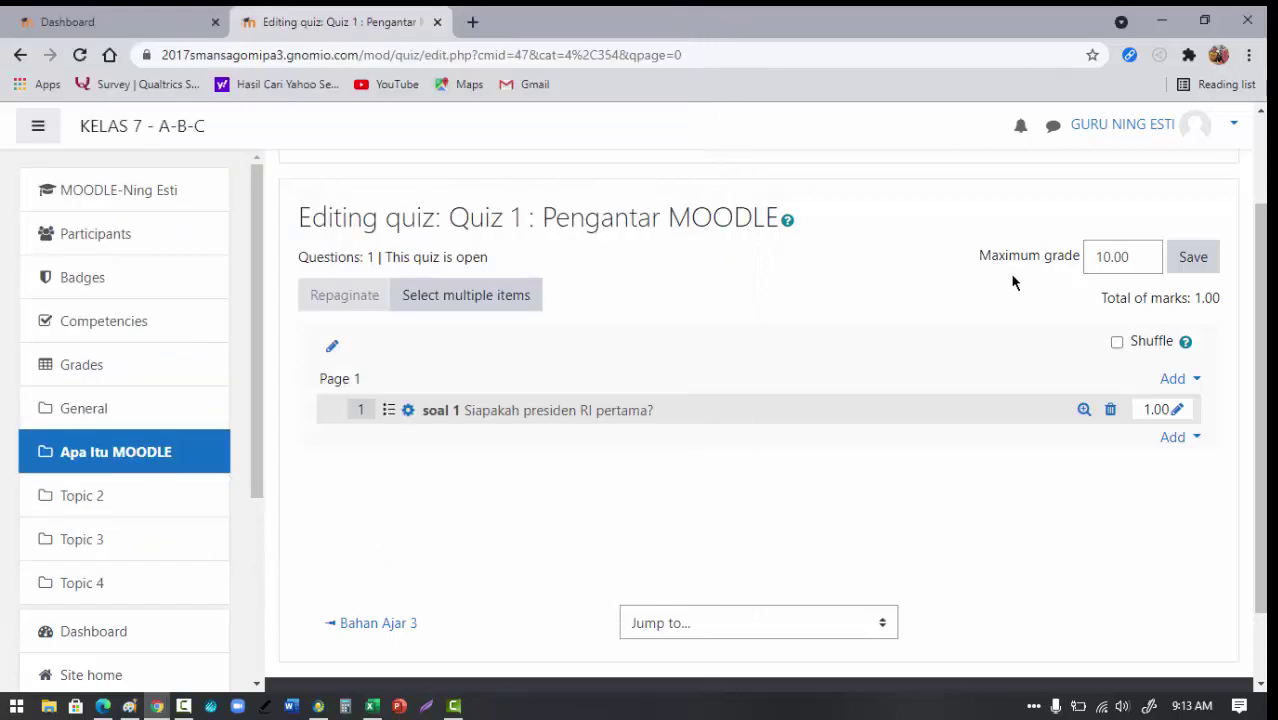
# Step: Add a new question of type True/False below "soal 1" on Page 1 of the quiz
pyautogui.click(1176, 437)
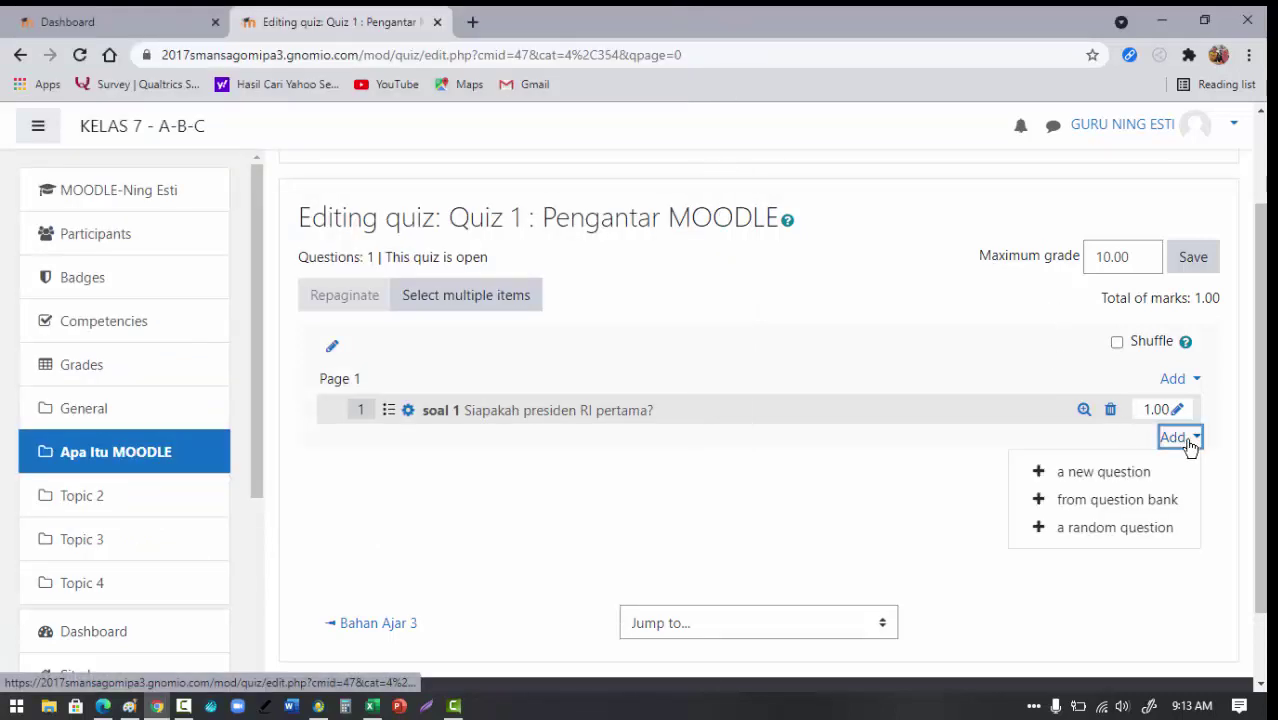
pyautogui.click(1075, 472)
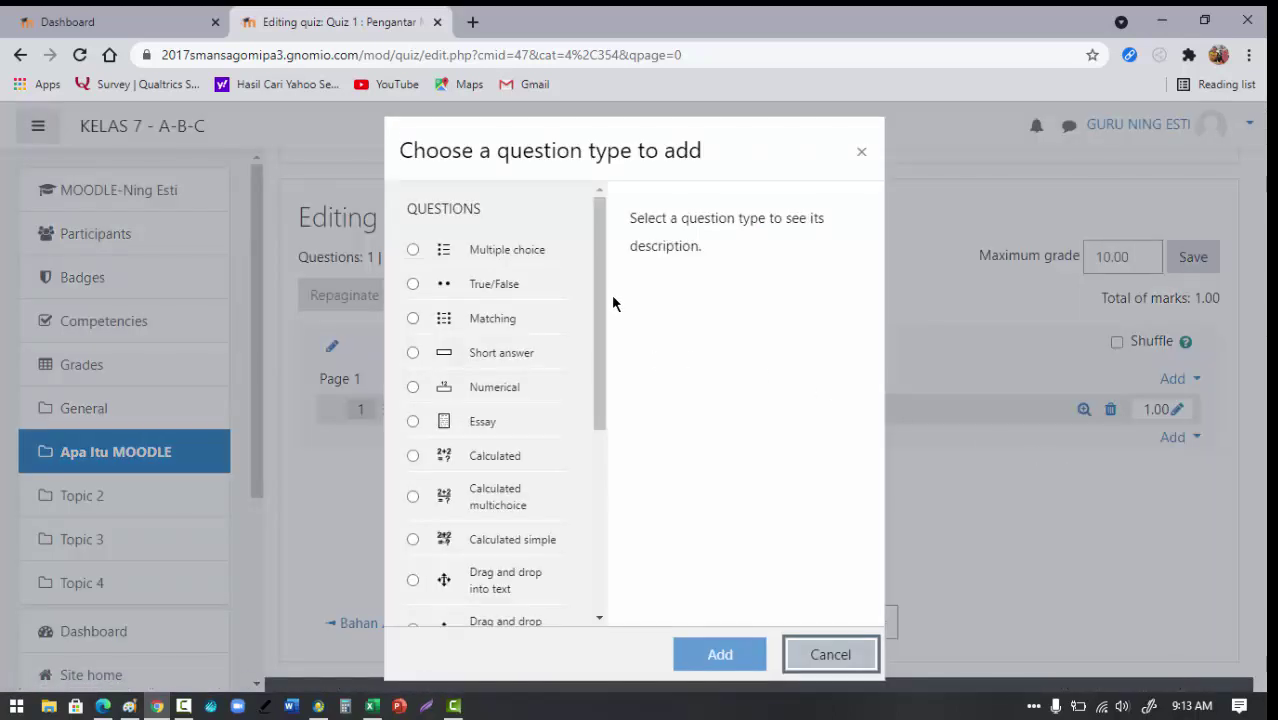
pyautogui.click(413, 285)
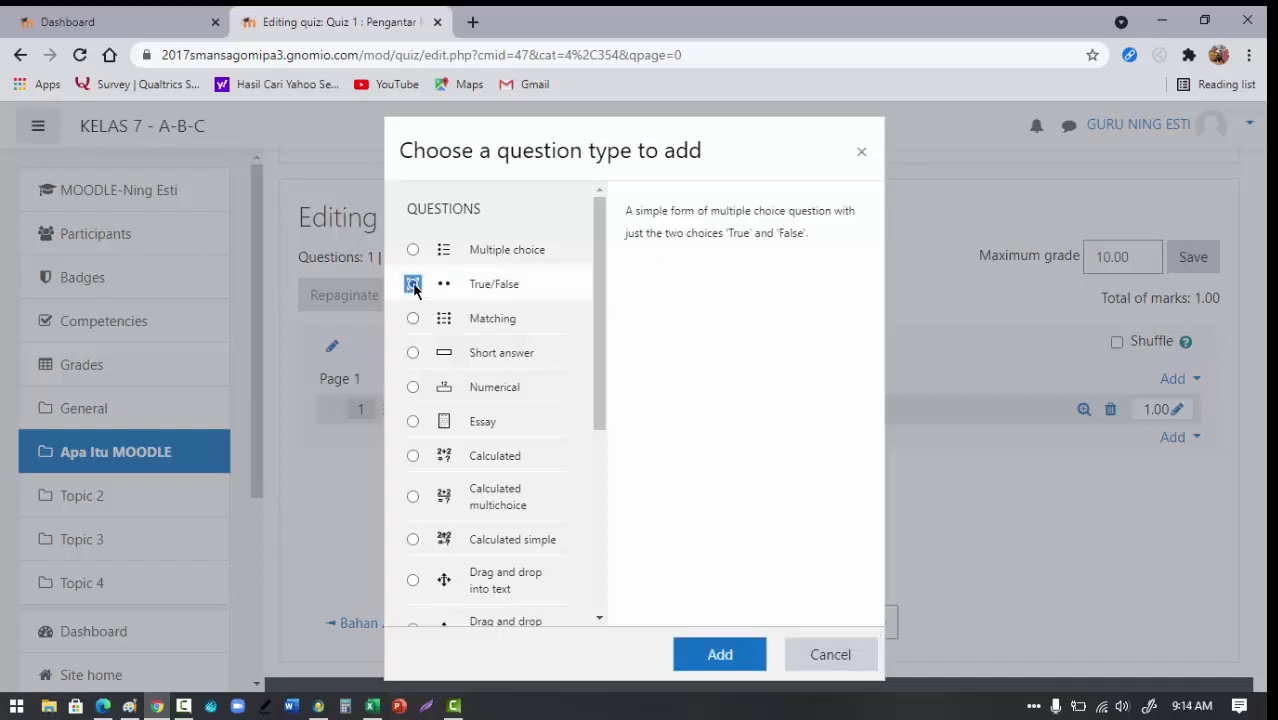
pyautogui.click(709, 656)
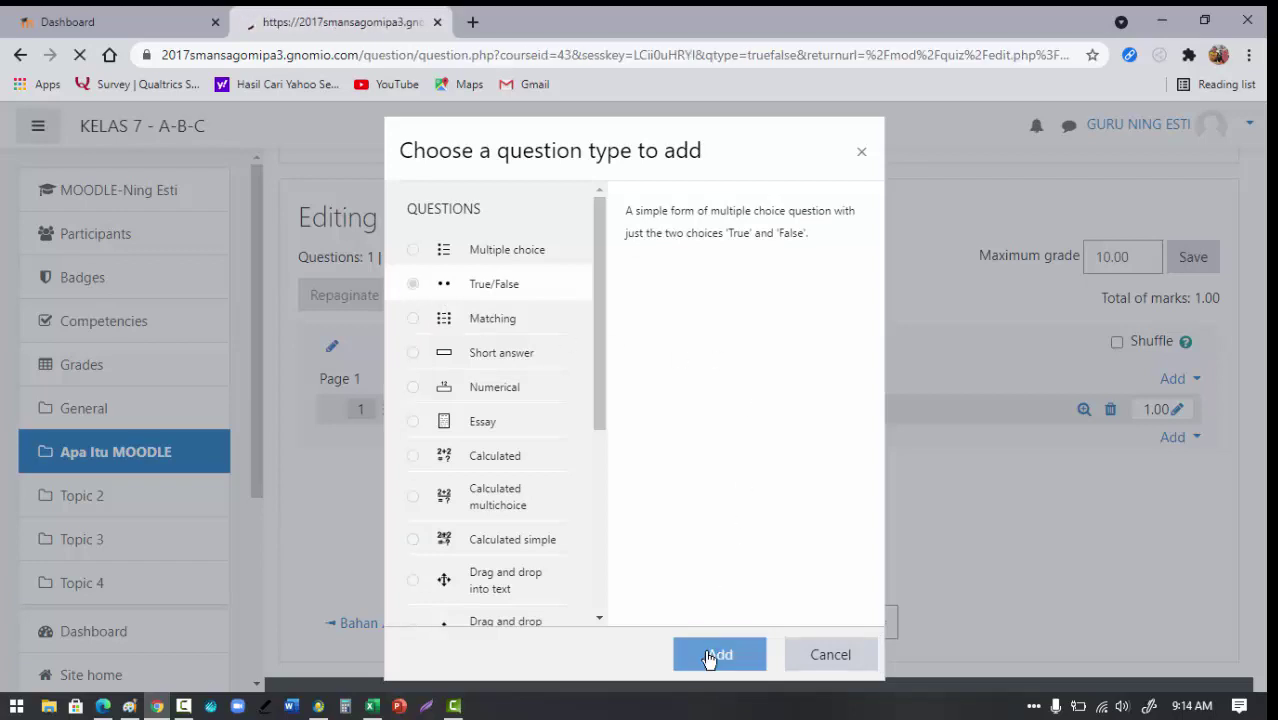
# Step: Name the new True/False question "soal 2"
pyautogui.scroll(-2, 808, 572)
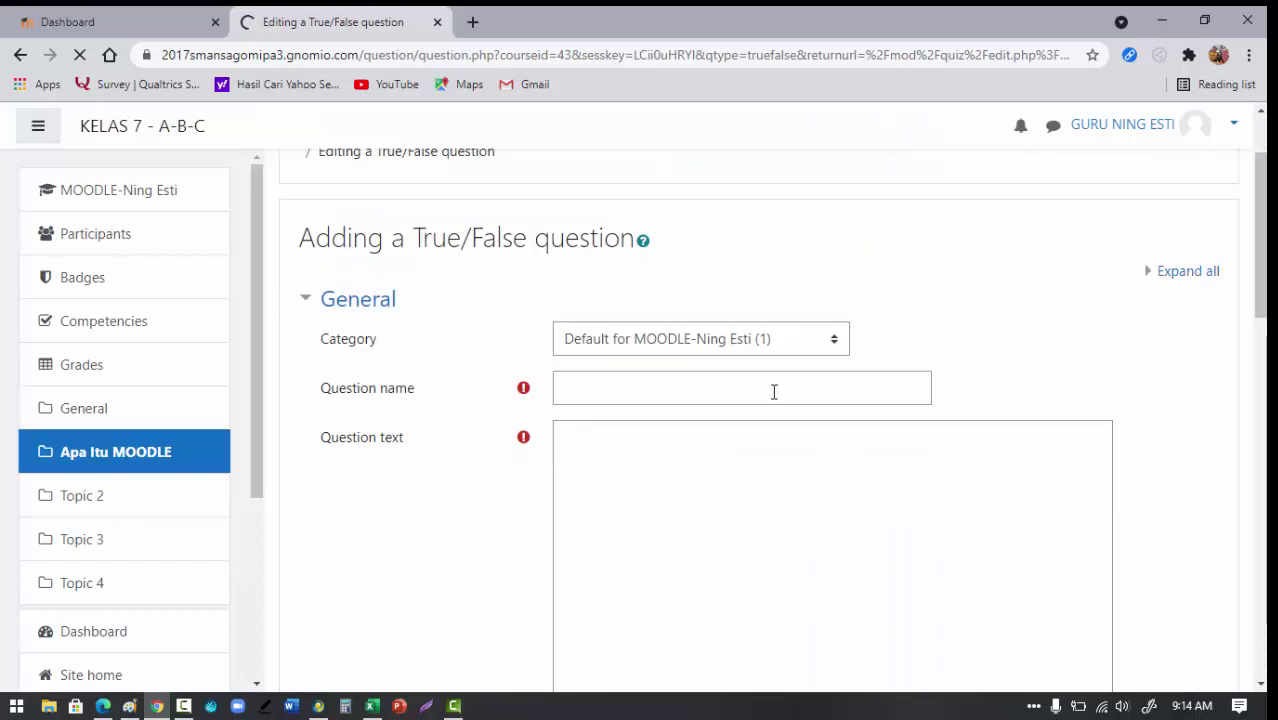
pyautogui.scroll(-1, 778, 383)
pyautogui.scroll(-1, 791, 384)
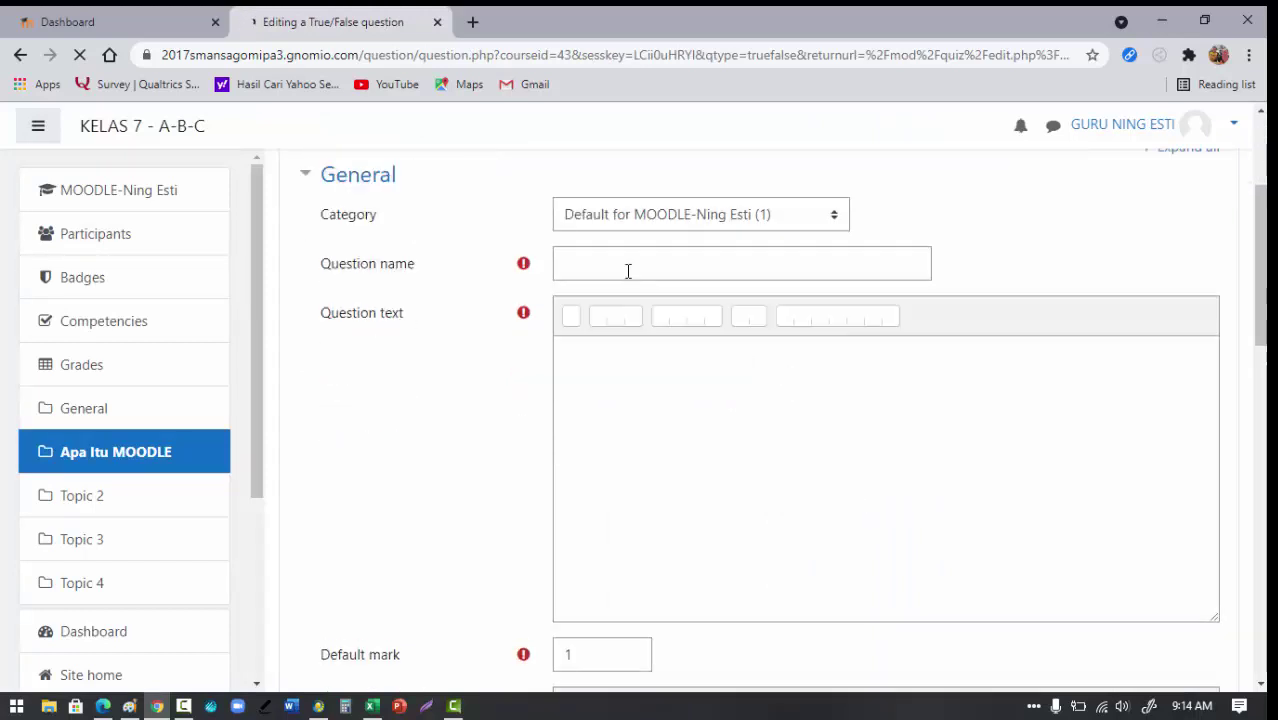
pyautogui.click(628, 268)
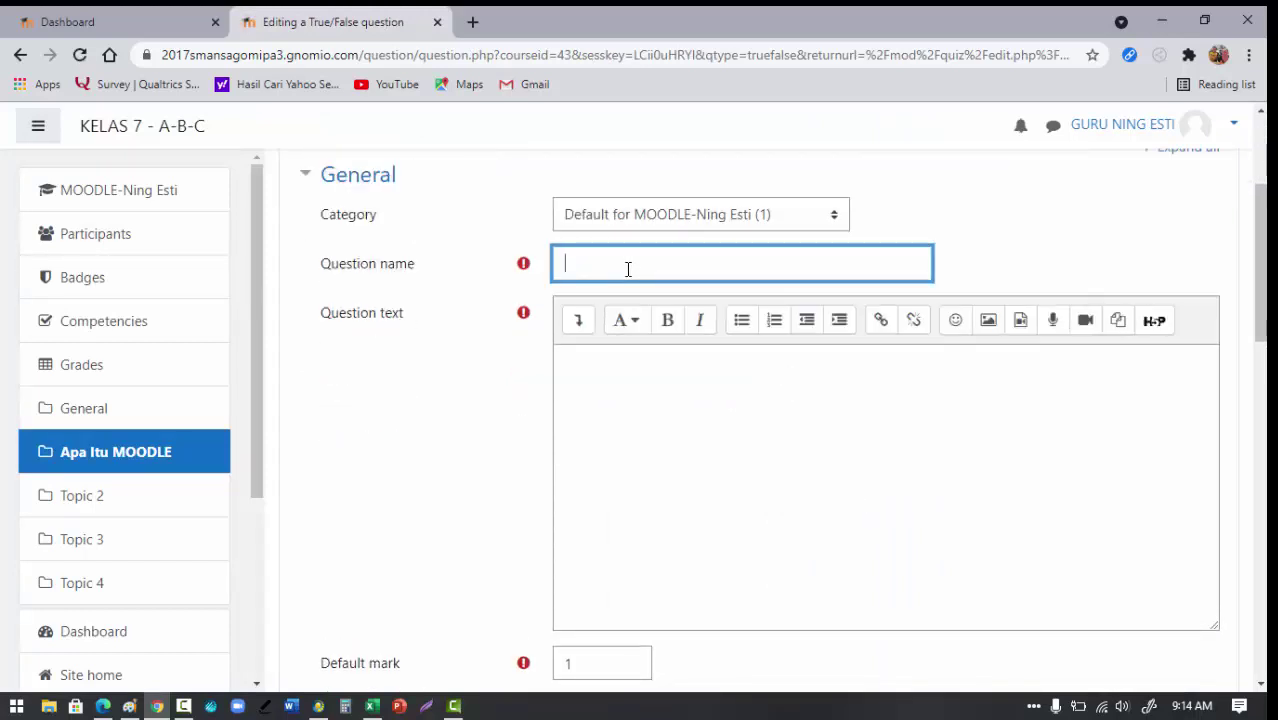
pyautogui.write('soal 2')
# Step: Enter the question text "Masa pandemi Covid-19 dimulai sejak tahun 2010" for "soal 2"
pyautogui.click(651, 391)
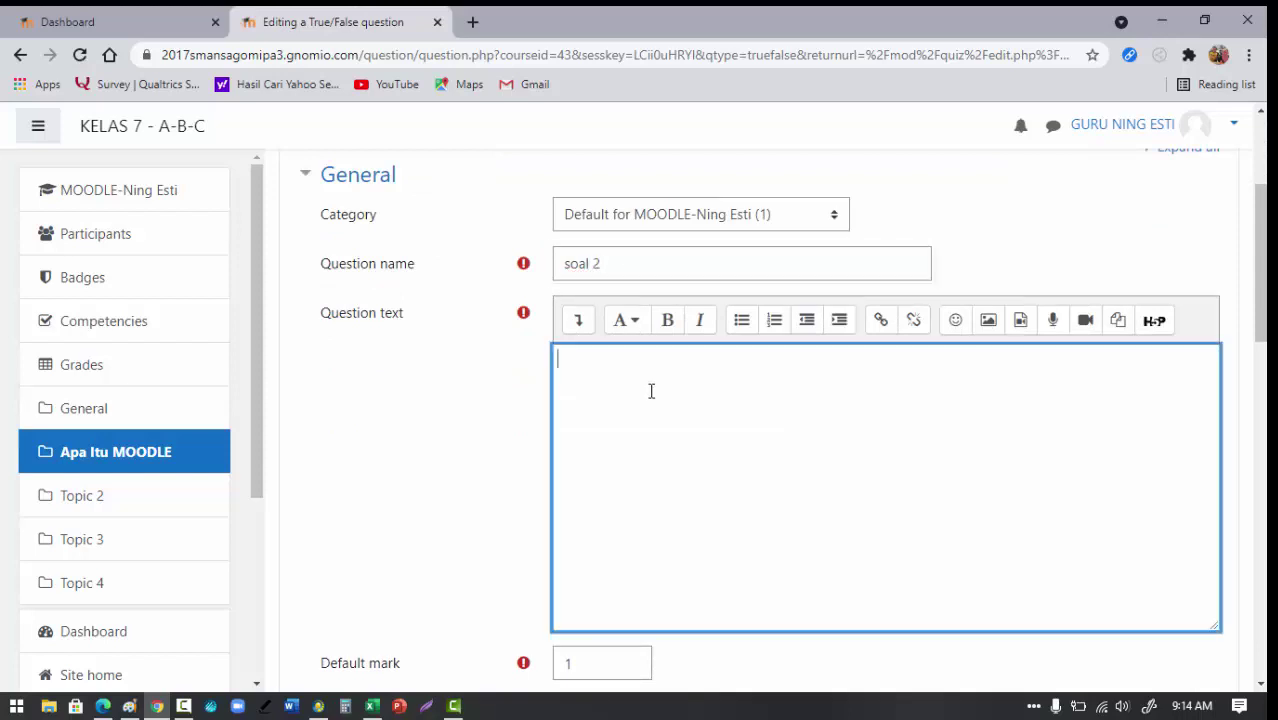
pyautogui.scroll(-1, 699, 395)
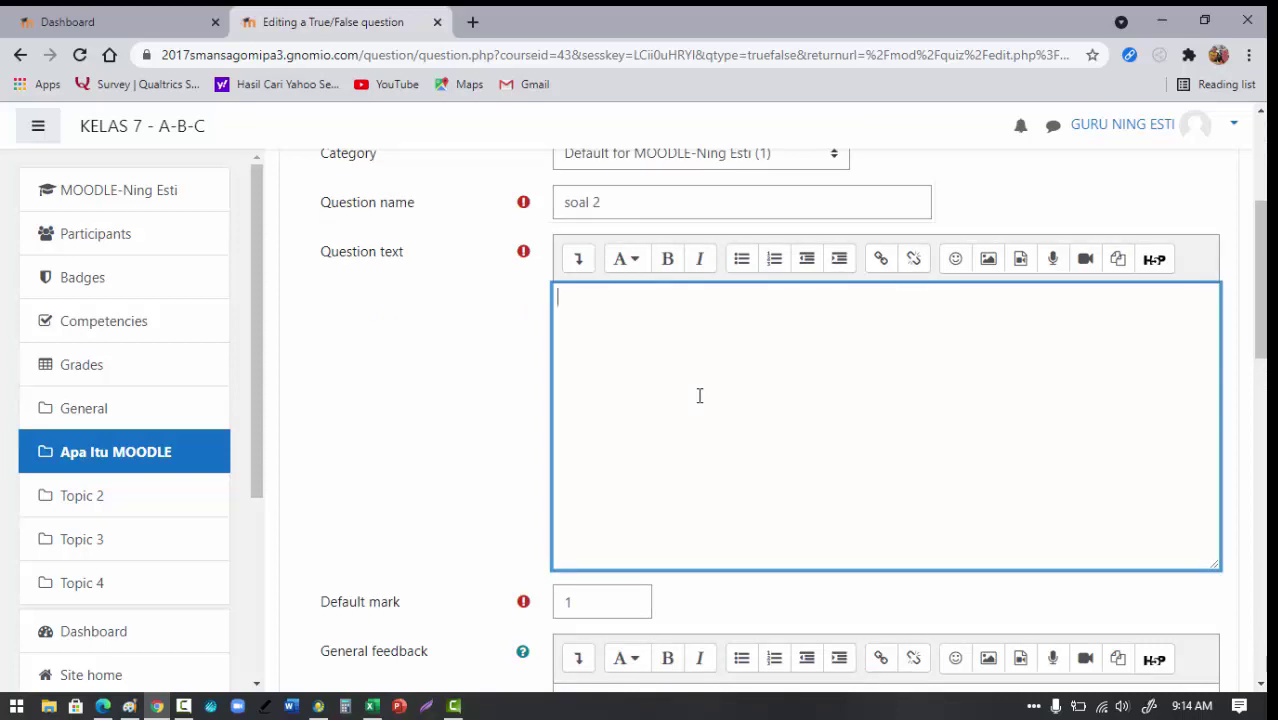
pyautogui.write('Masa pandemi dimulai ')
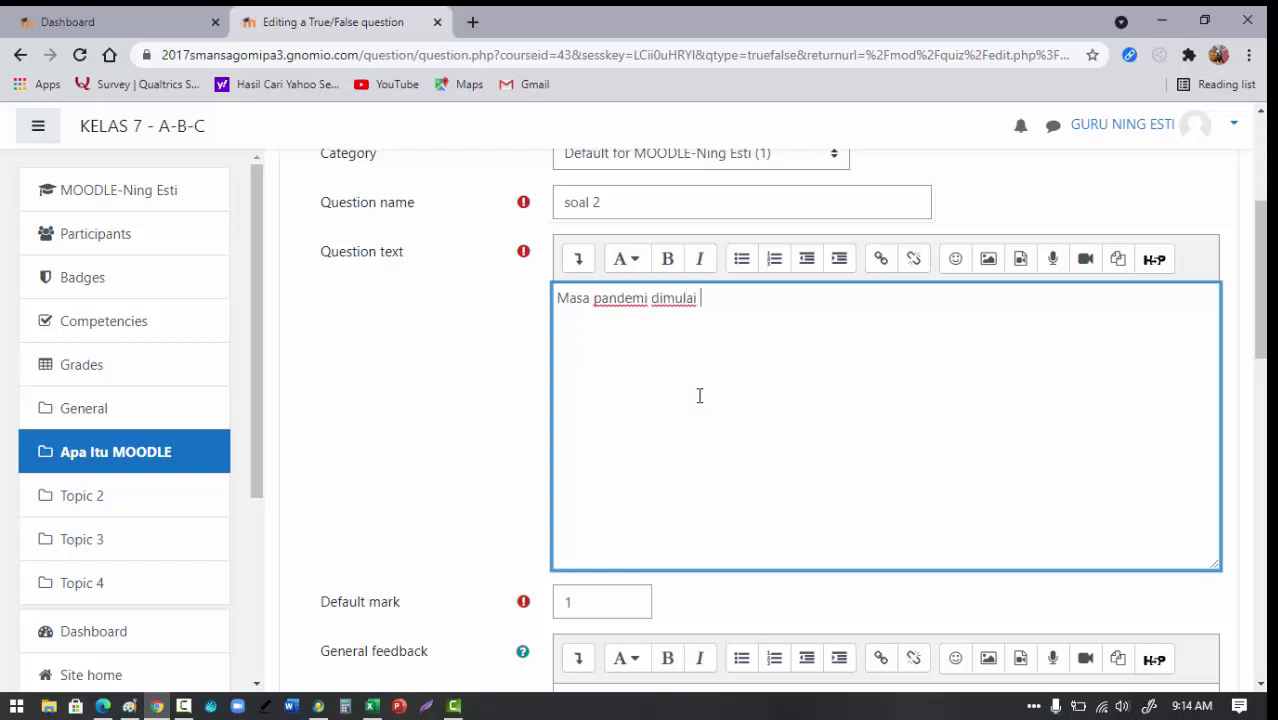
pyautogui.write('sejak tahun  200')
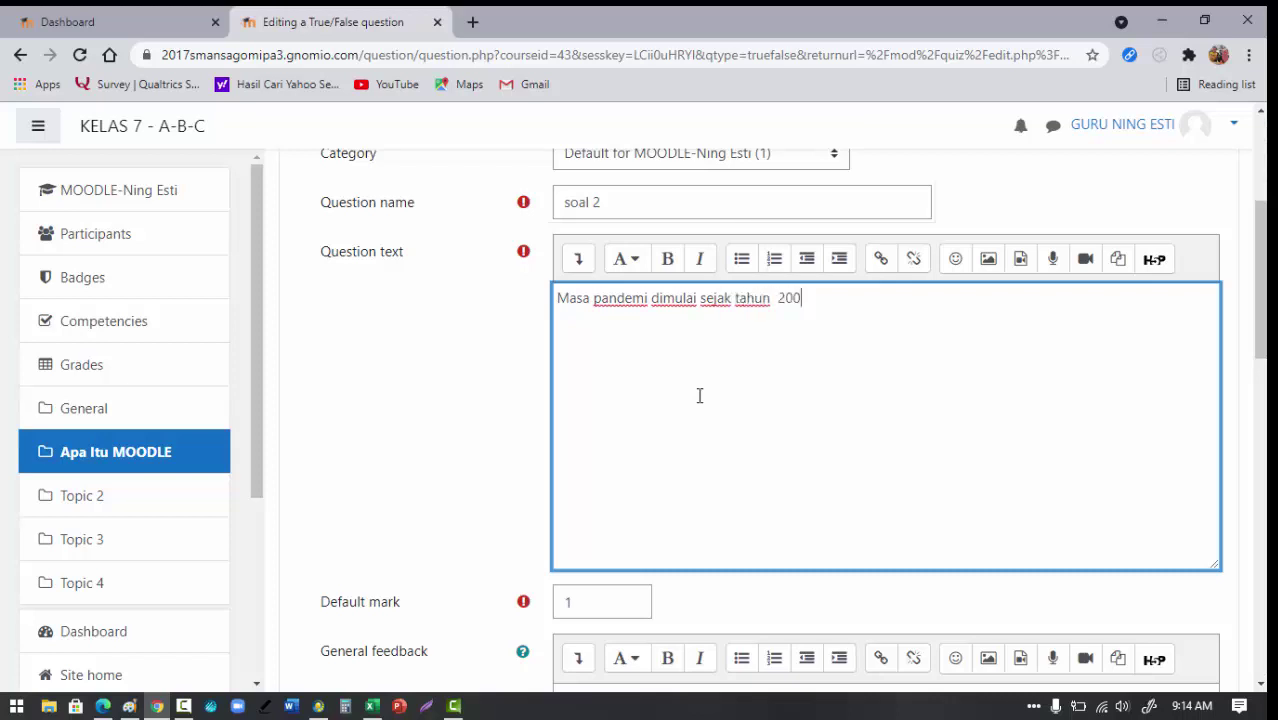
pyautogui.press('BackSpace')
pyautogui.write('10')
pyautogui.click(648, 300)
pyautogui.write('Covid')
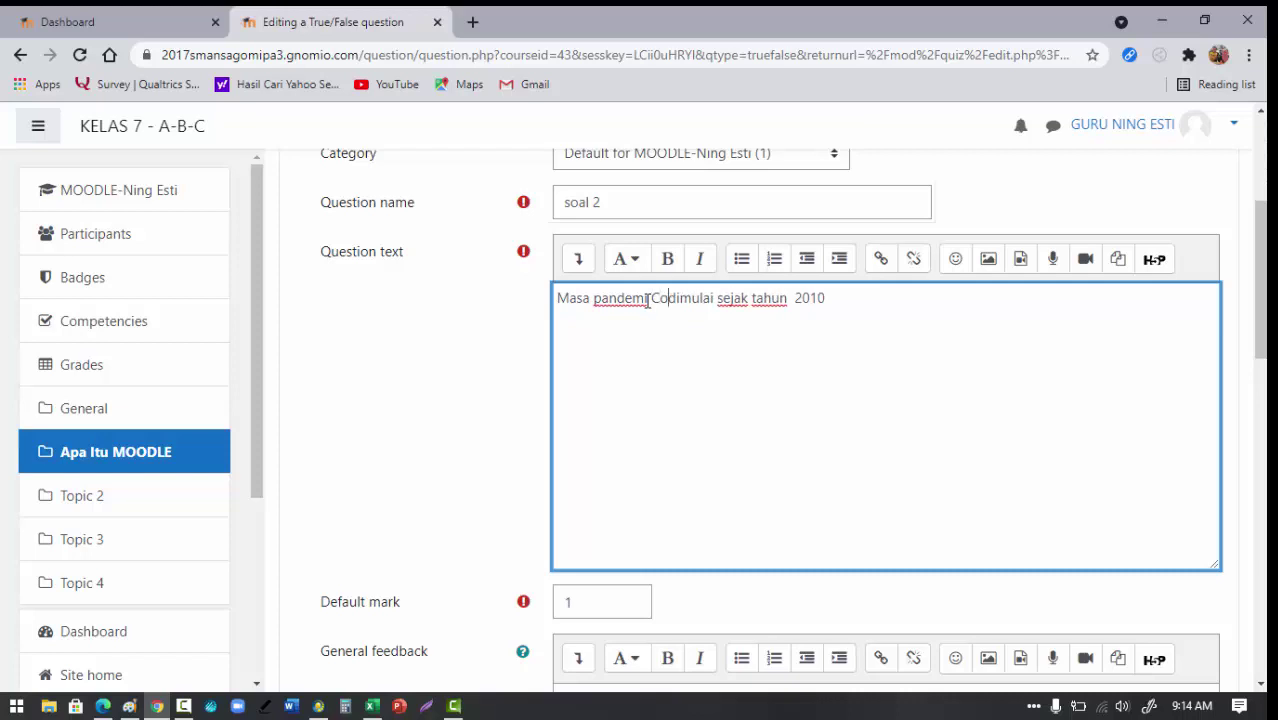
pyautogui.write('-19')
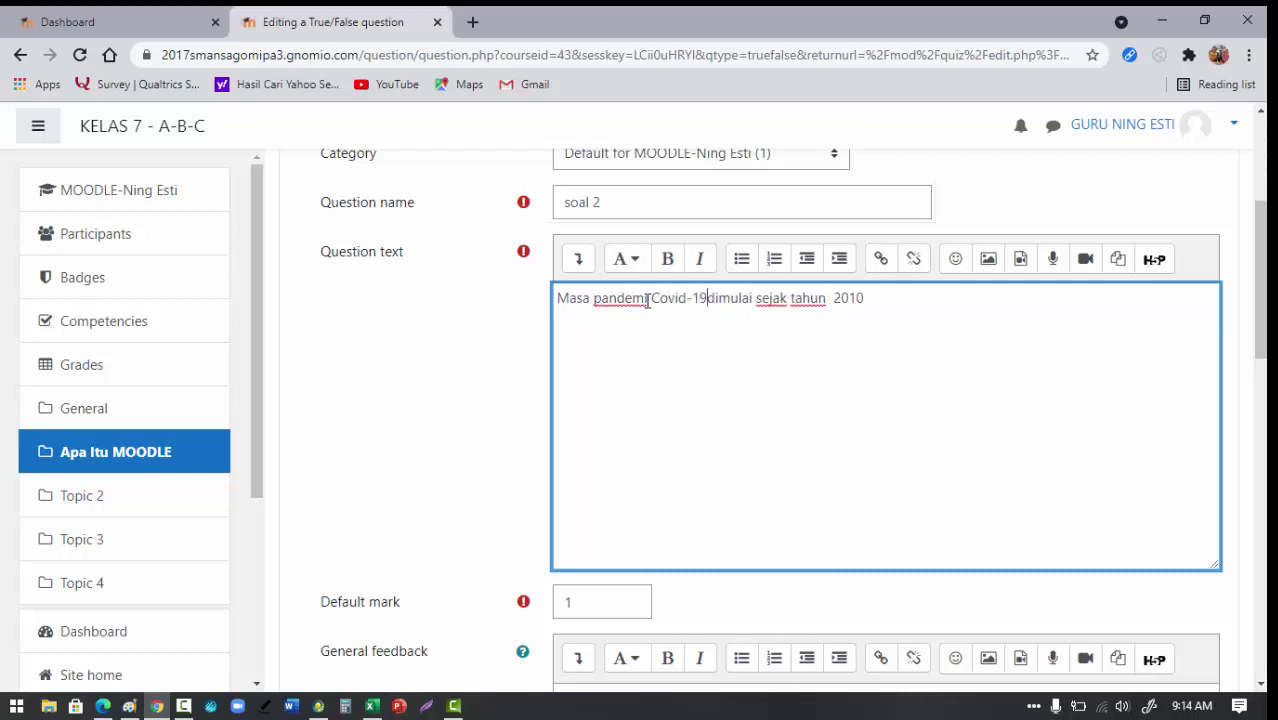
# Step: Record an audio clip, attach it below the sentence in the question text and play it back
pyautogui.click(903, 307)
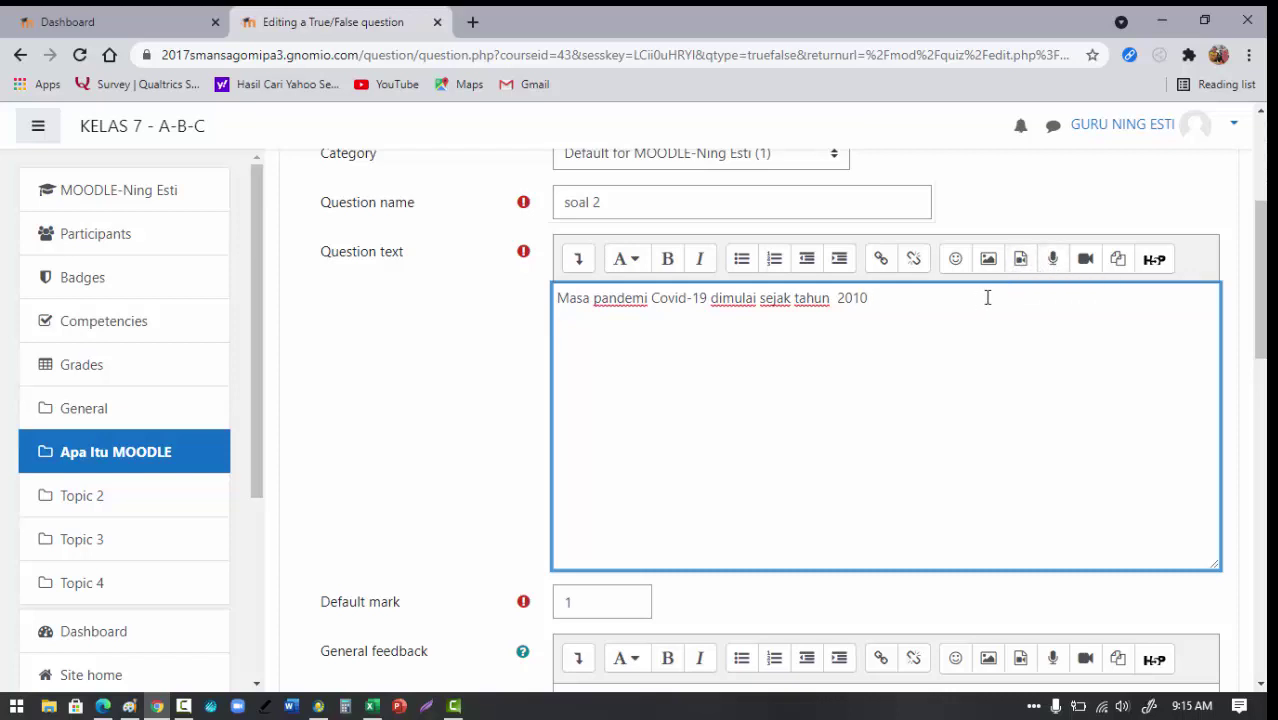
pyautogui.click(1054, 262)
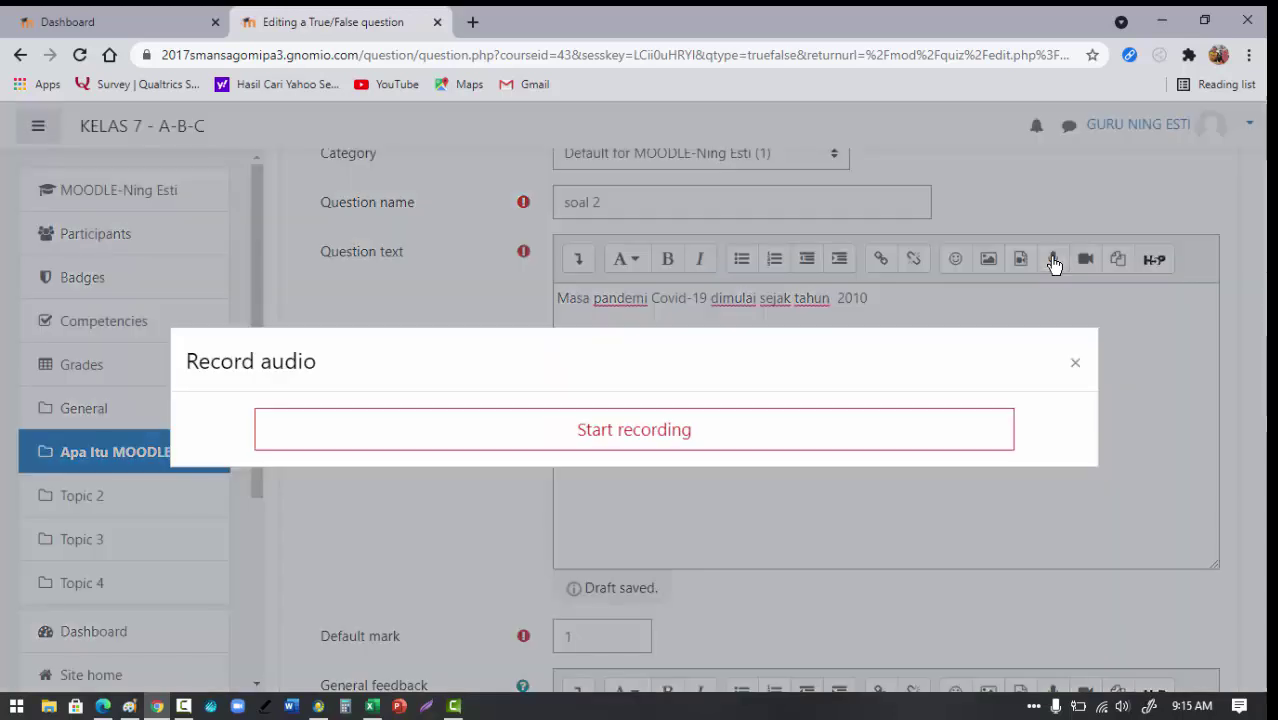
pyautogui.click(622, 438)
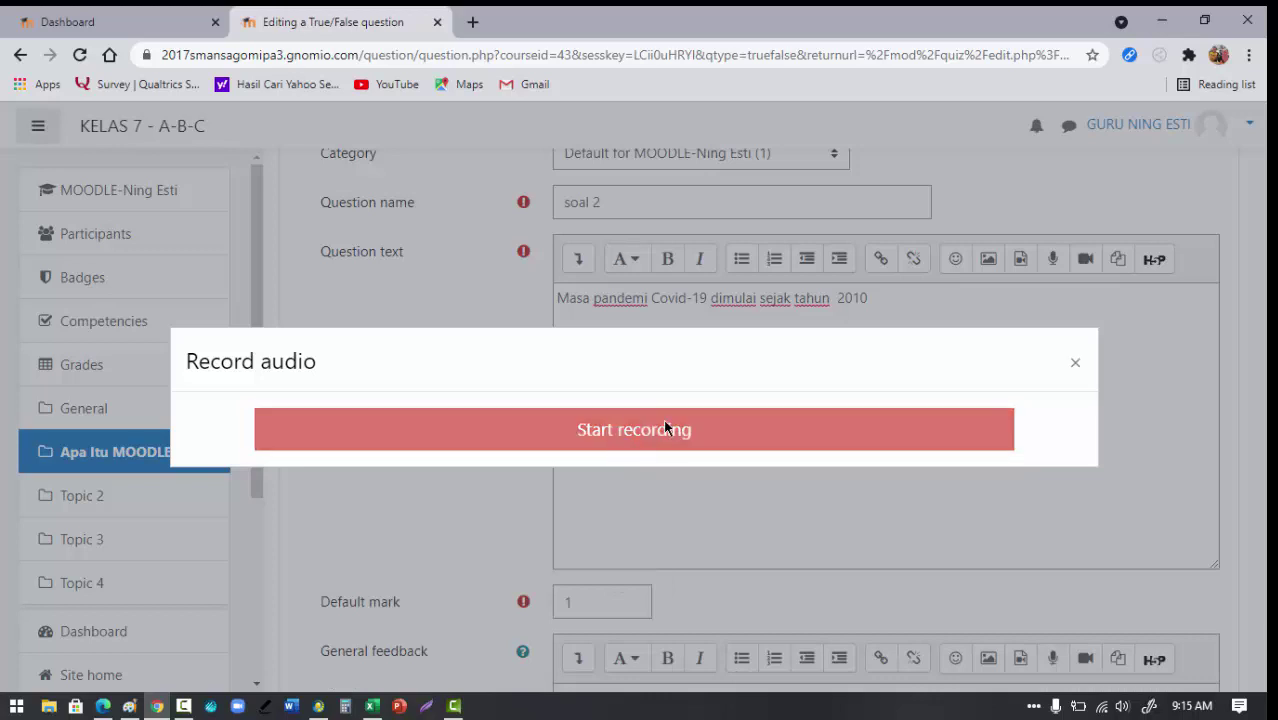
pyautogui.click(316, 160)
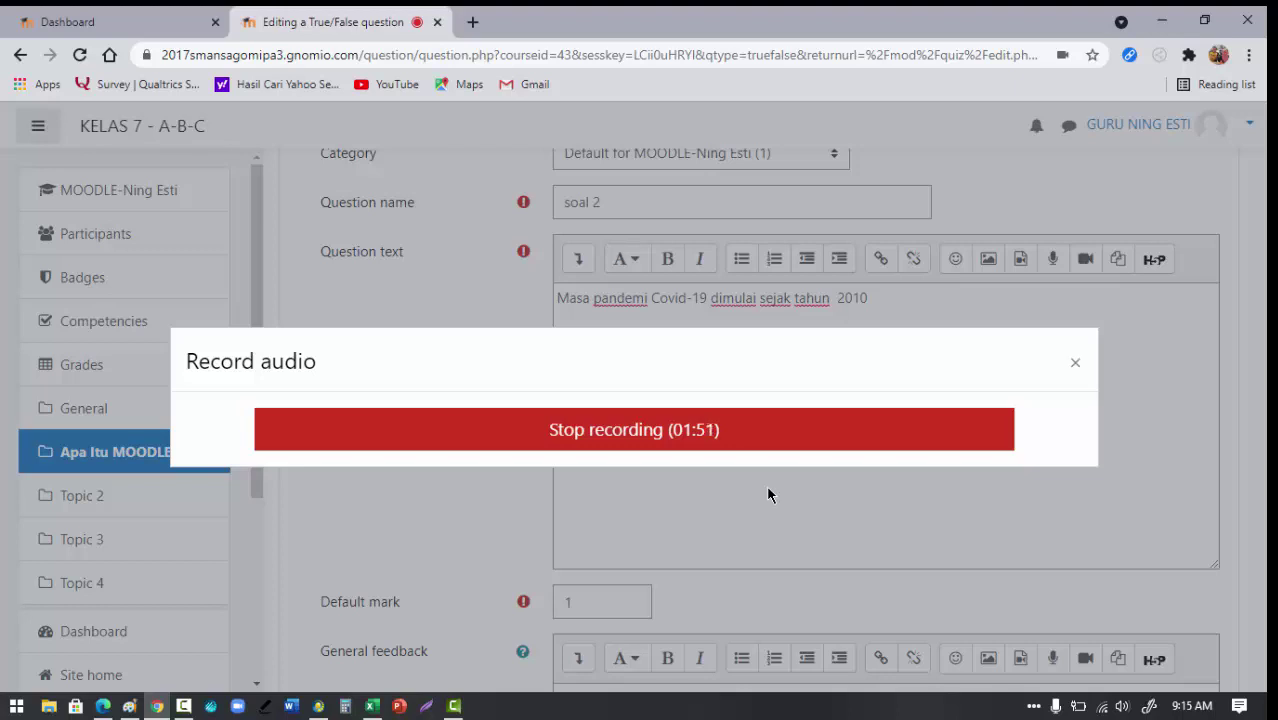
pyautogui.click(633, 445)
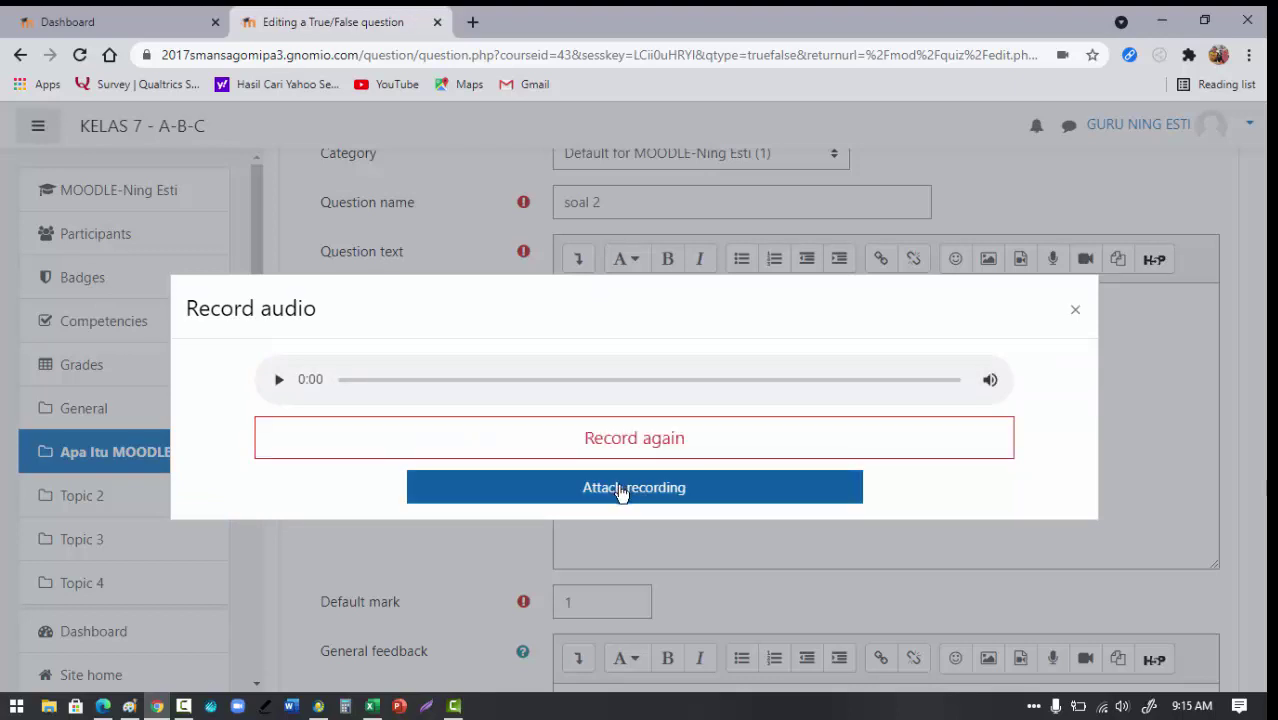
pyautogui.click(620, 488)
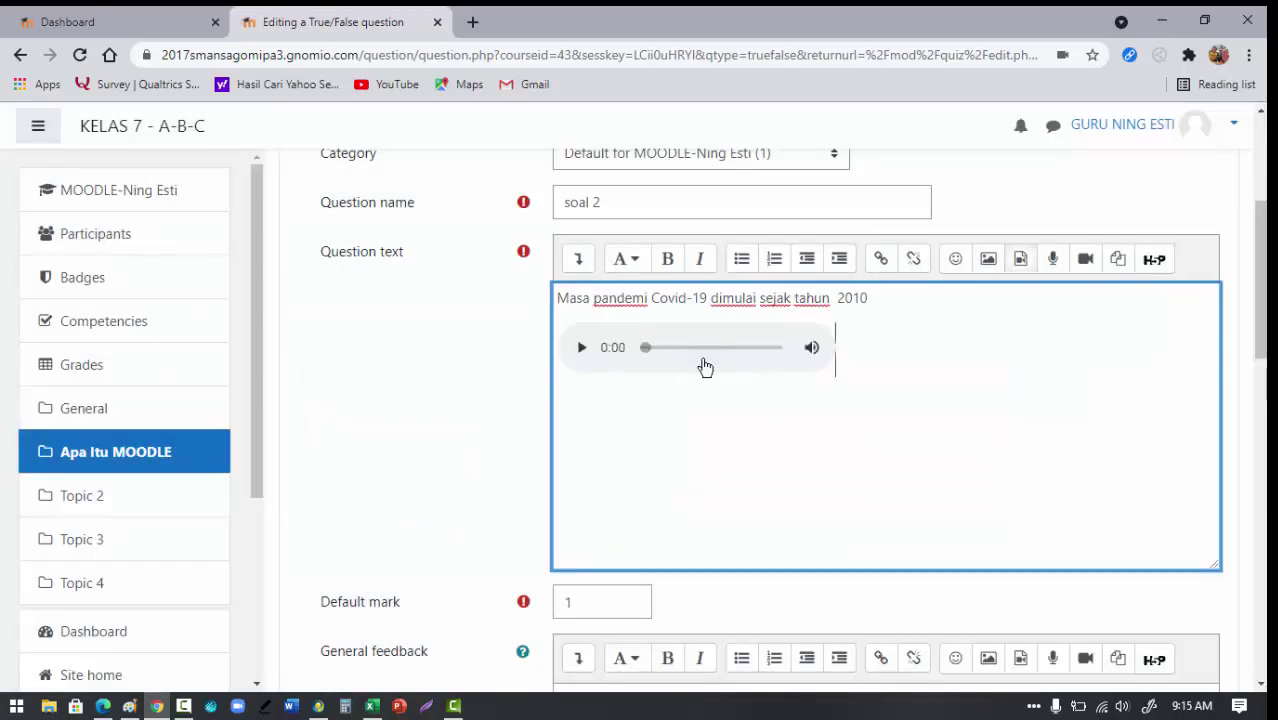
pyautogui.click(582, 350)
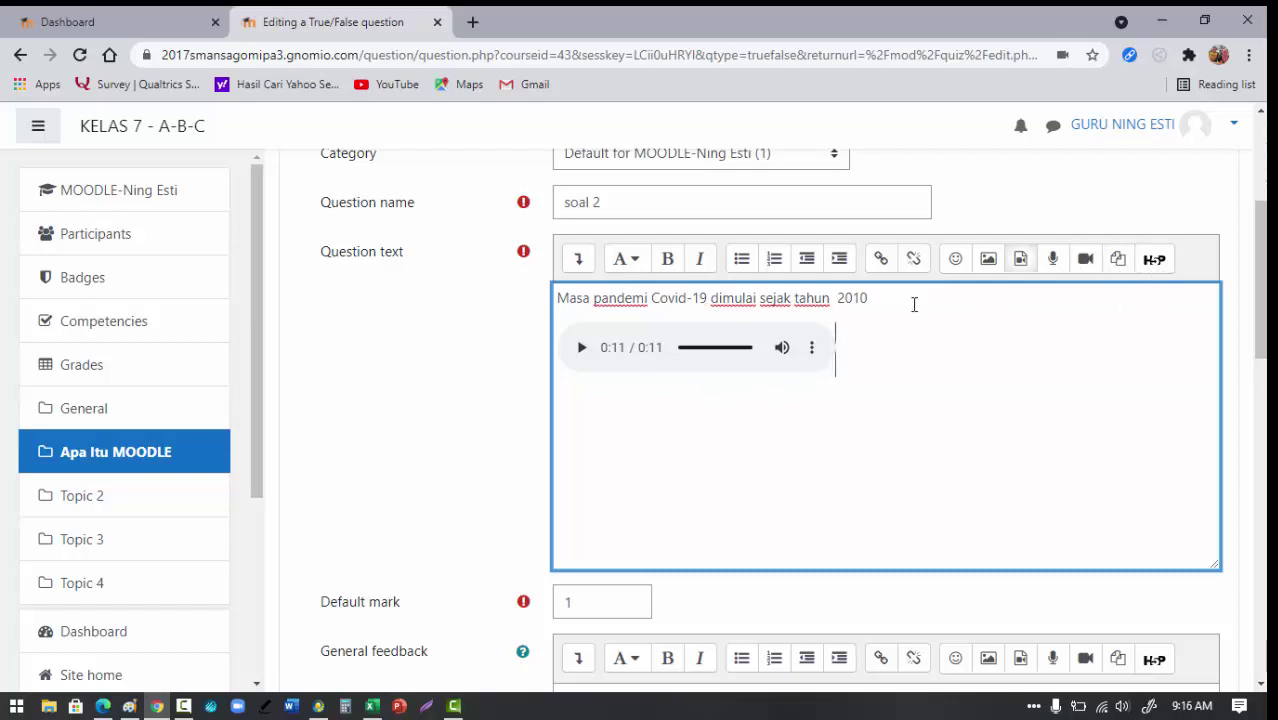
# Step: Enter "Bagus" as feedback for the response 'True' and "Masih keliru" as feedback for the response 'False'
pyautogui.scroll(-1, 1067, 322)
pyautogui.scroll(1, 930, 316)
pyautogui.scroll(1, 775, 307)
pyautogui.scroll(-5, 937, 340)
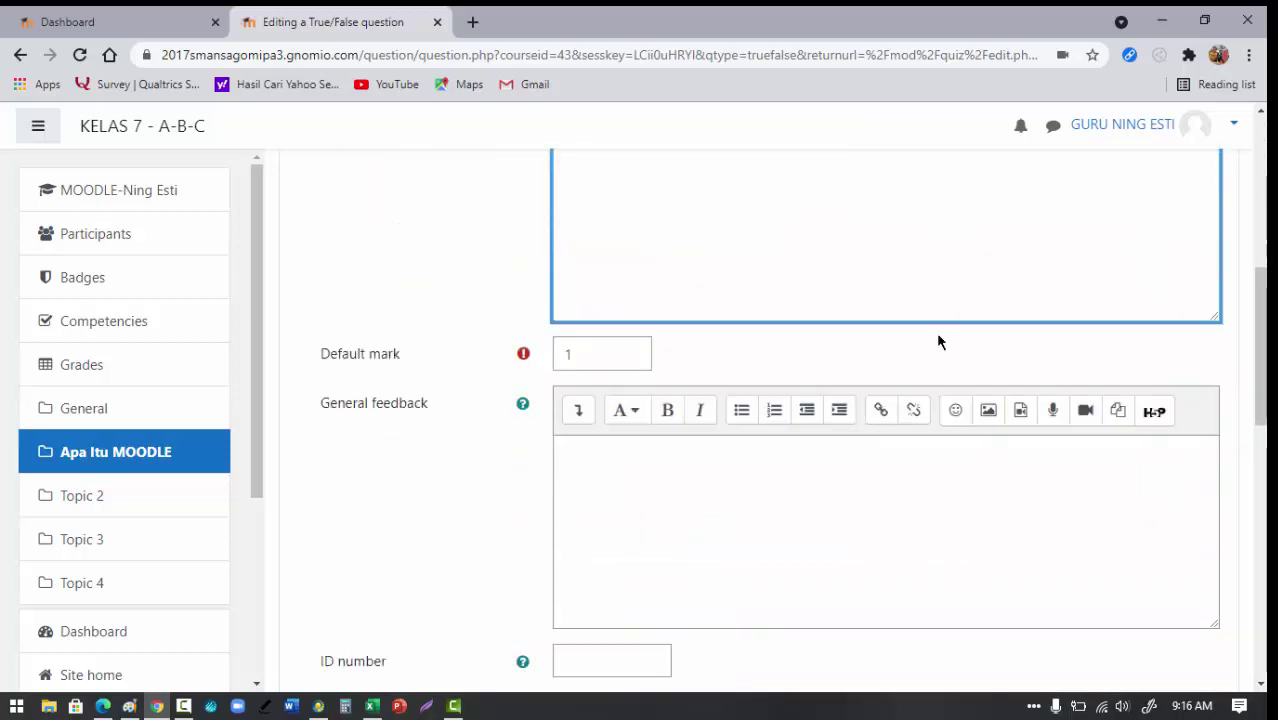
pyautogui.scroll(-4, 937, 342)
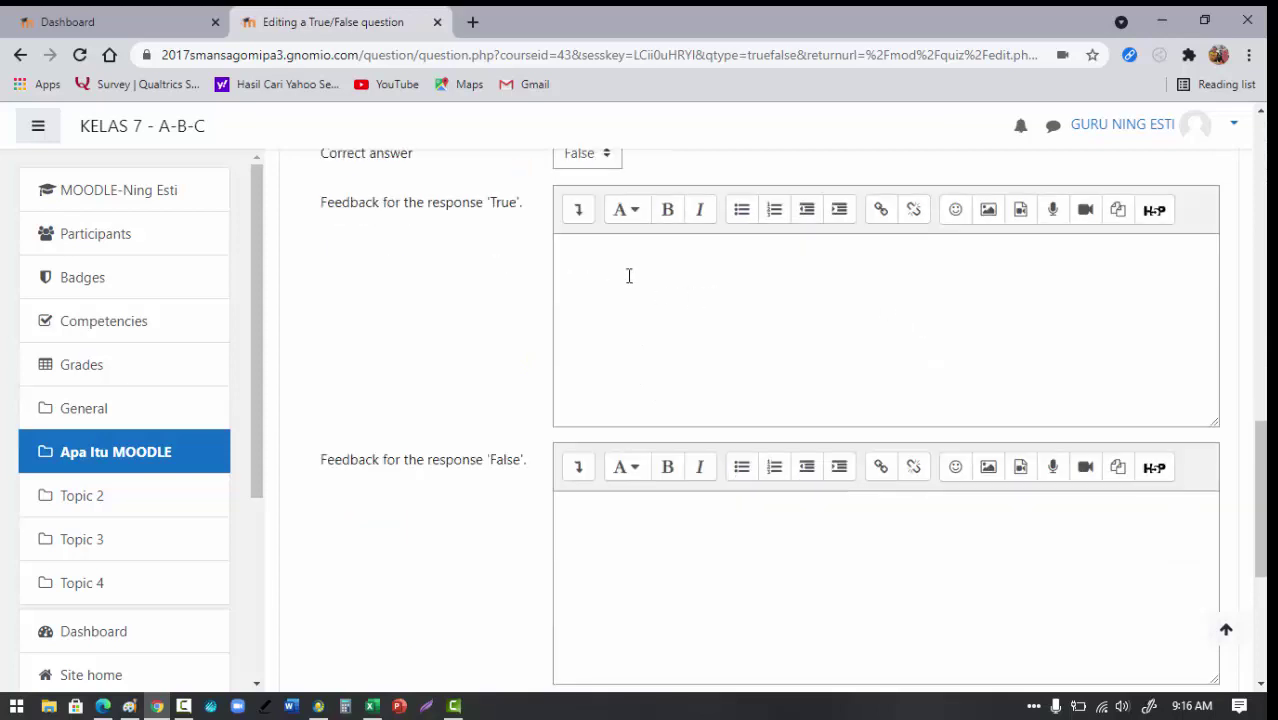
pyautogui.click(597, 259)
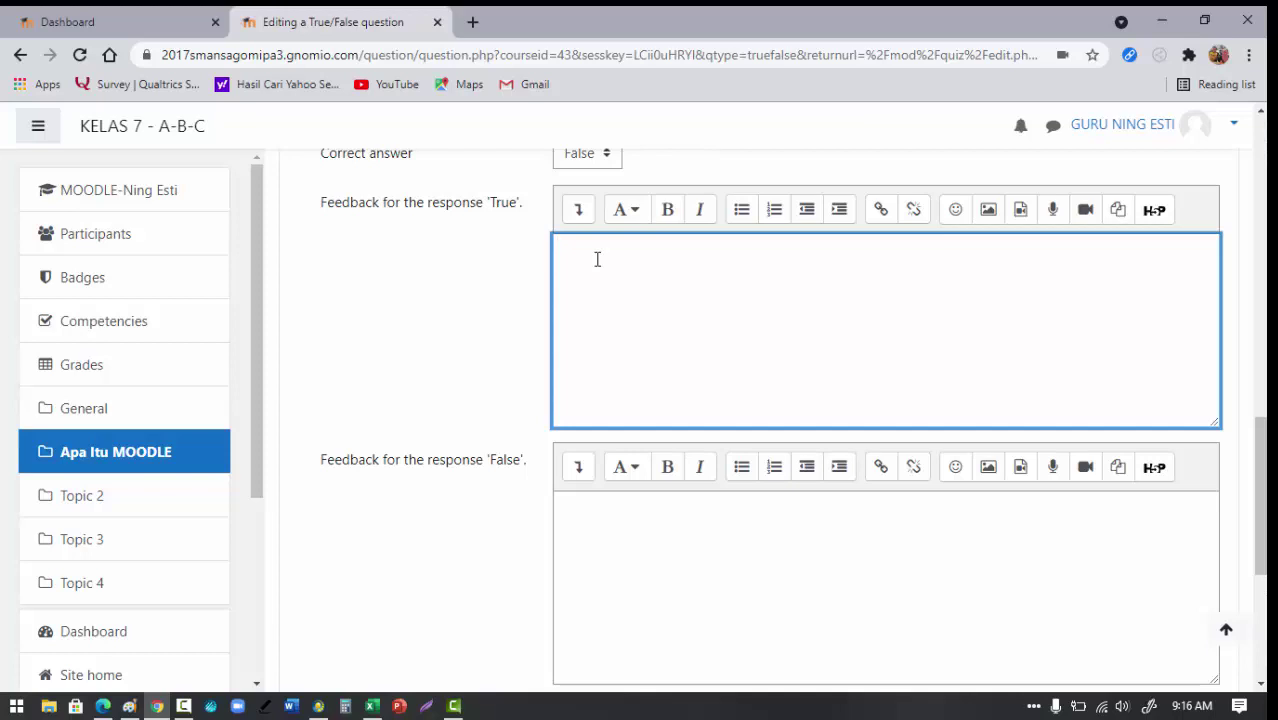
pyautogui.write('Bagus')
pyautogui.scroll(-1, 597, 259)
pyautogui.click(611, 400)
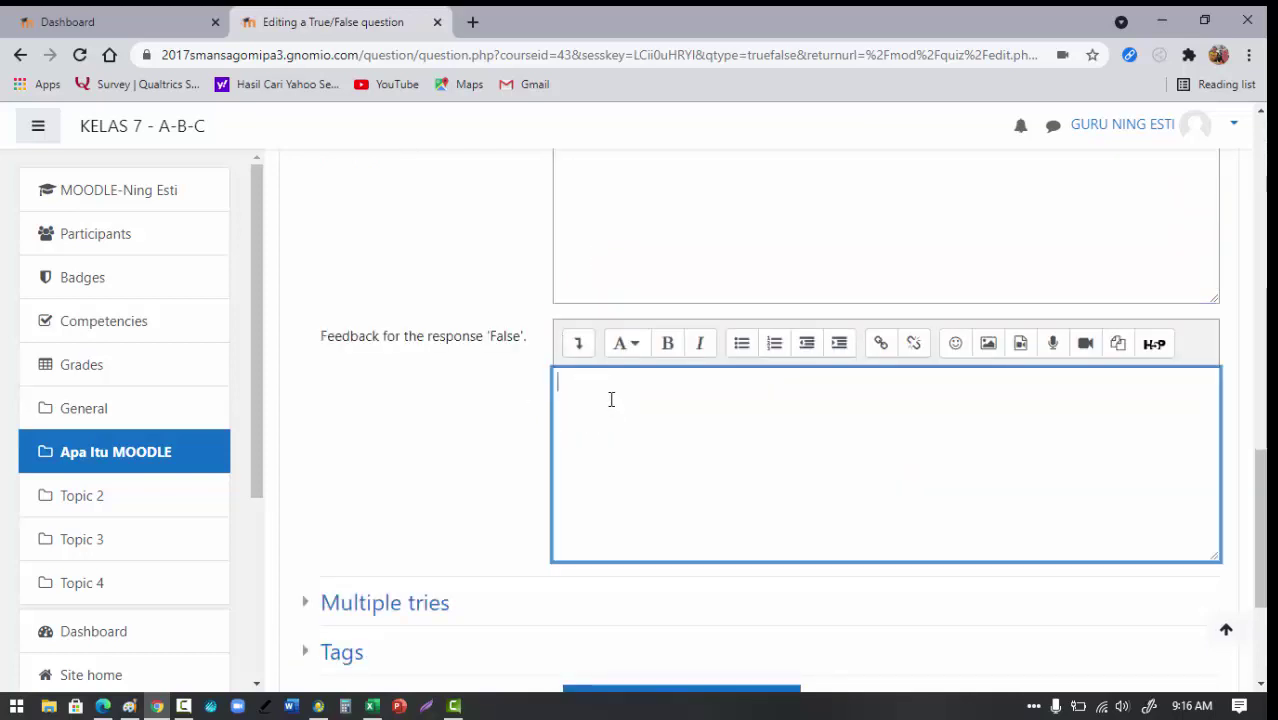
pyautogui.write('Masih')
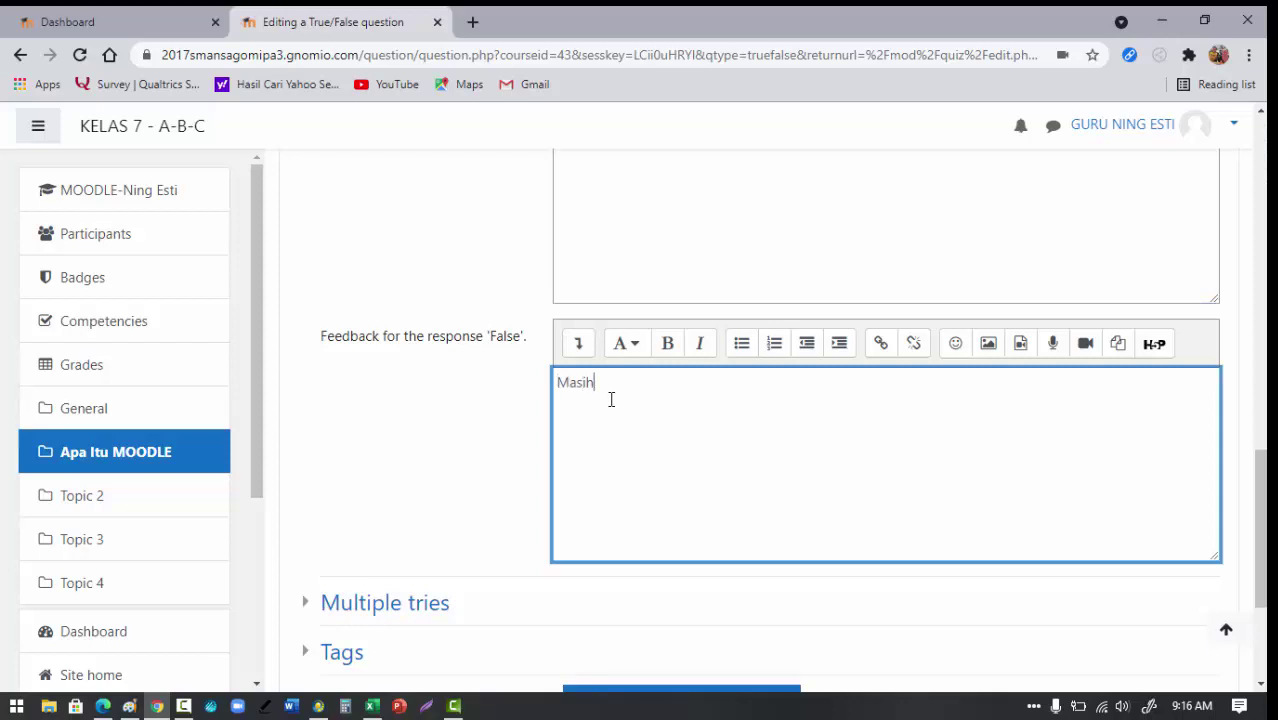
pyautogui.write(' keliru')
# Step: Set the correct answer to False and save the True/False question to the quiz
pyautogui.scroll(-2, 611, 400)
pyautogui.scroll(6, 688, 397)
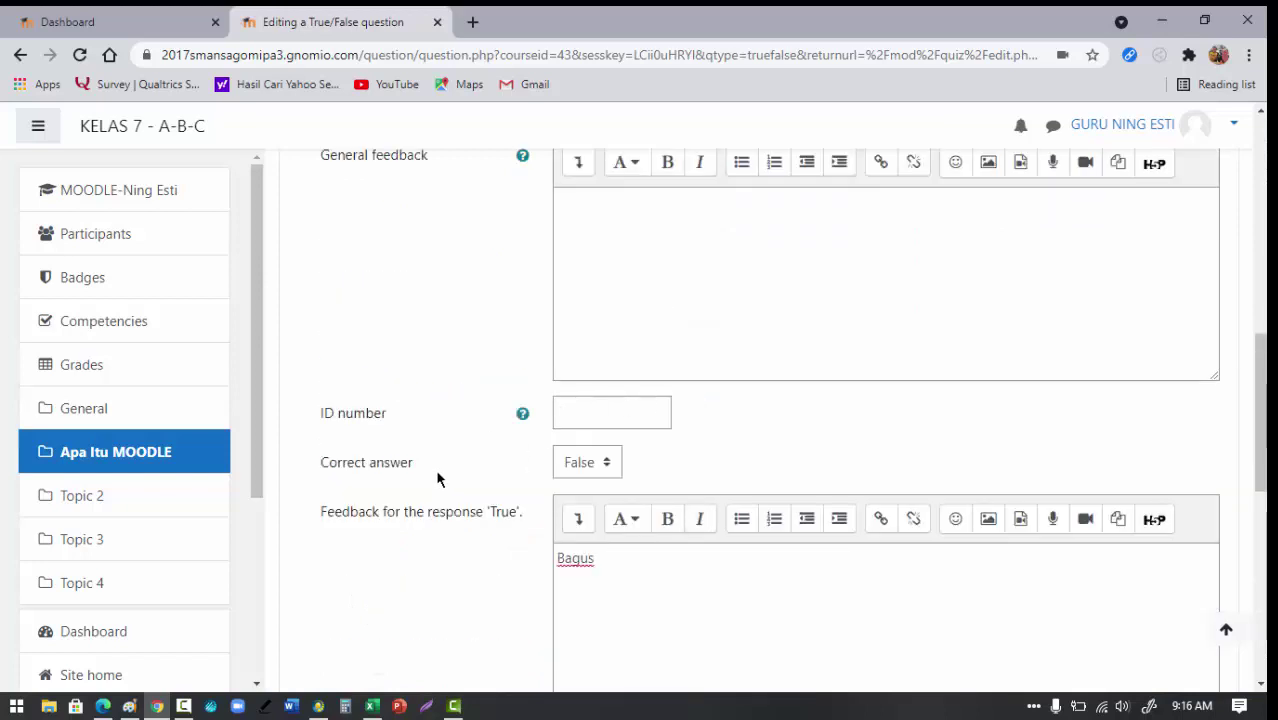
pyautogui.click(605, 473)
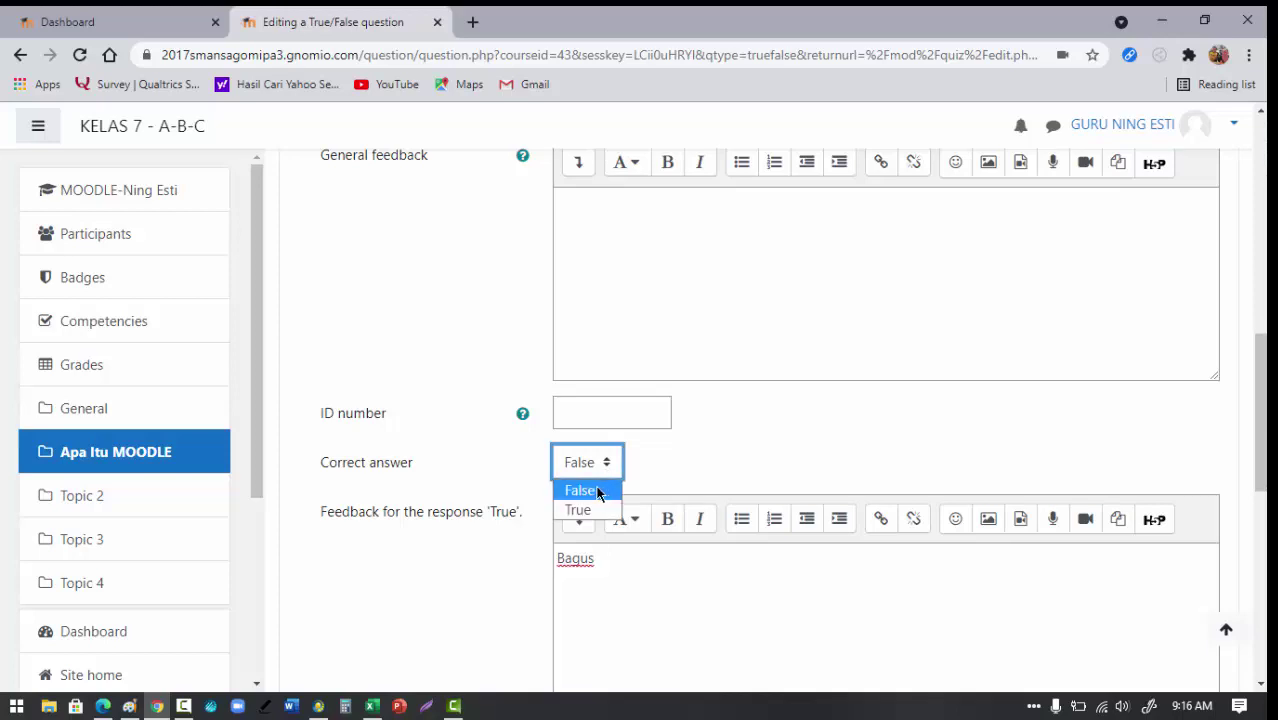
pyautogui.click(595, 491)
pyautogui.click(606, 464)
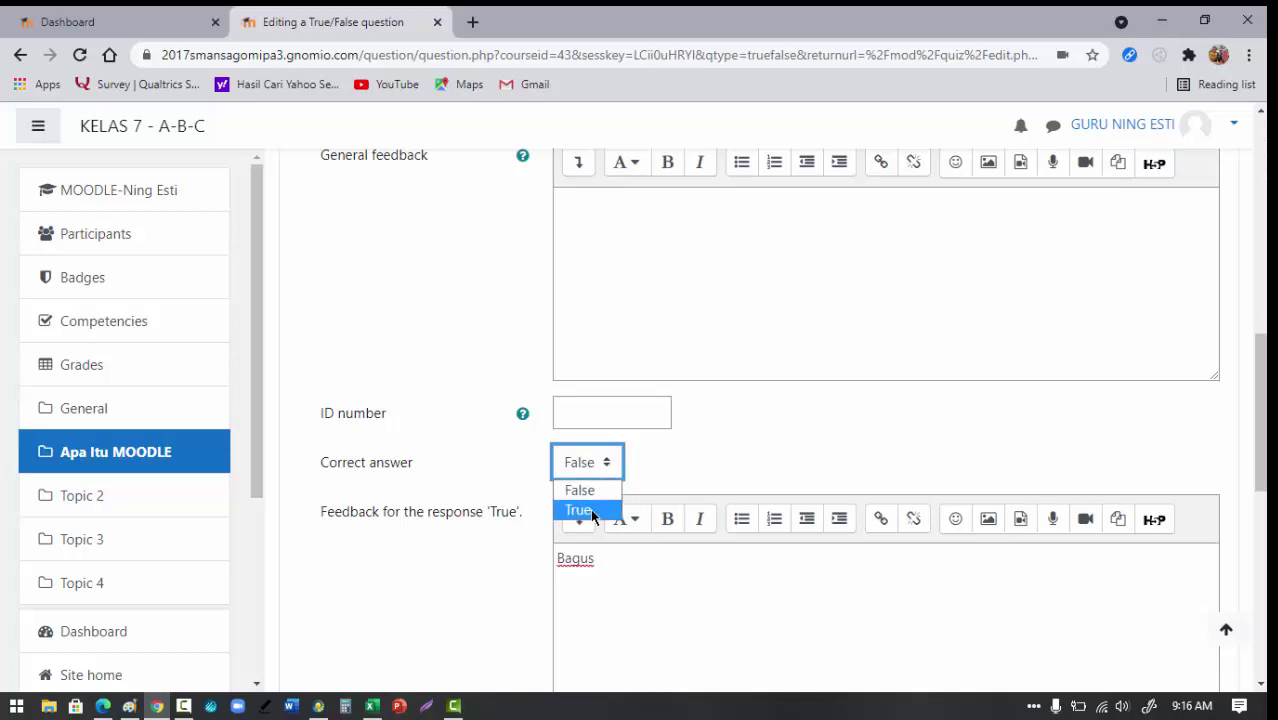
pyautogui.click(590, 509)
pyautogui.click(604, 466)
pyautogui.click(582, 491)
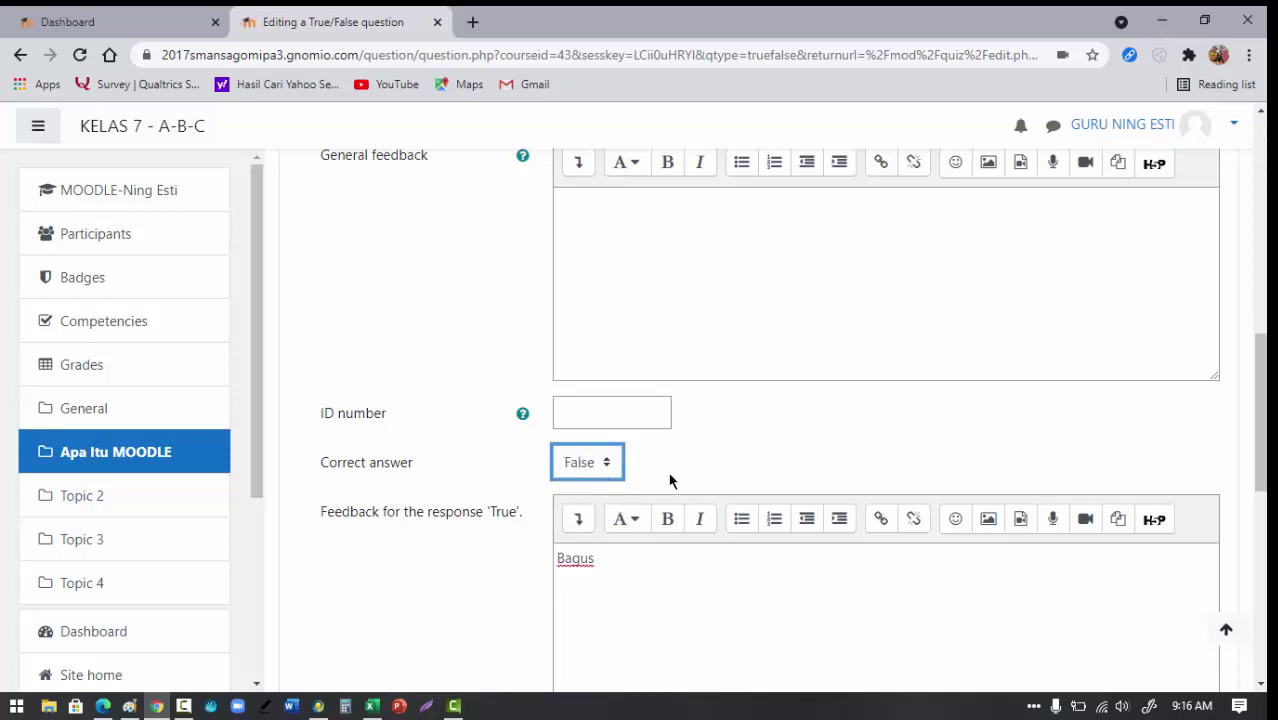
pyautogui.scroll(-3, 760, 452)
pyautogui.scroll(-4, 758, 458)
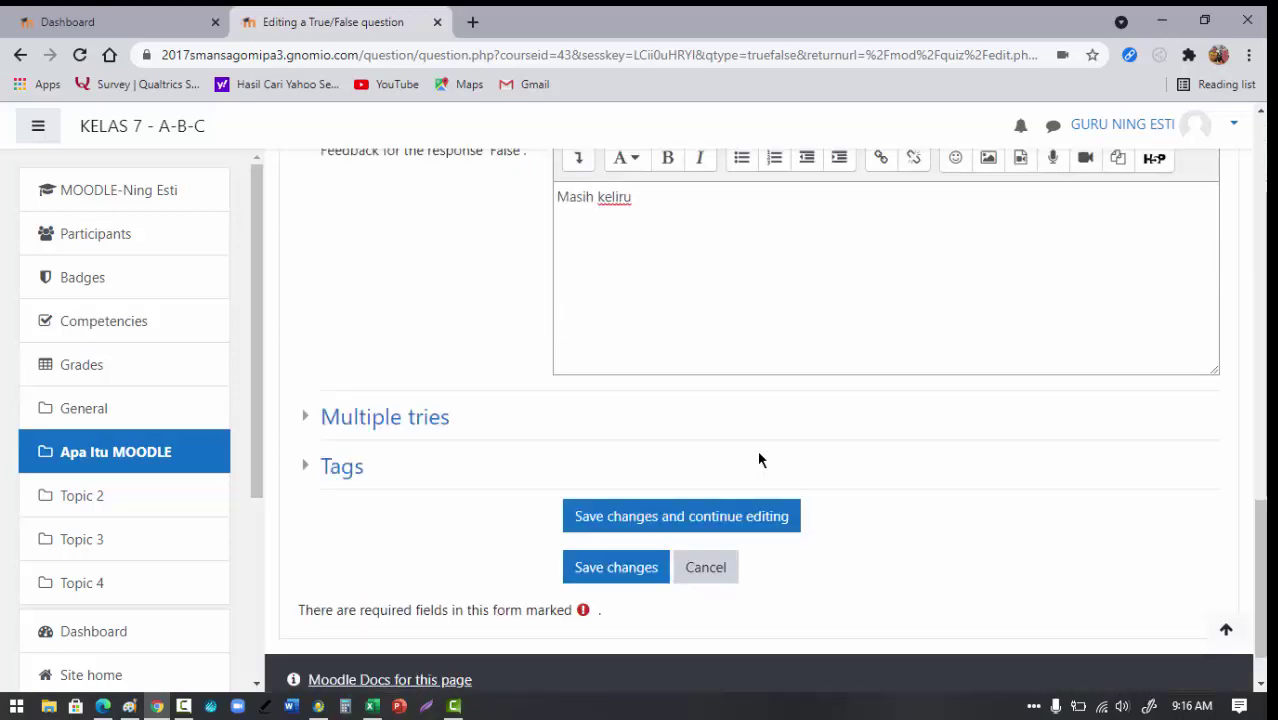
pyautogui.click(630, 503)
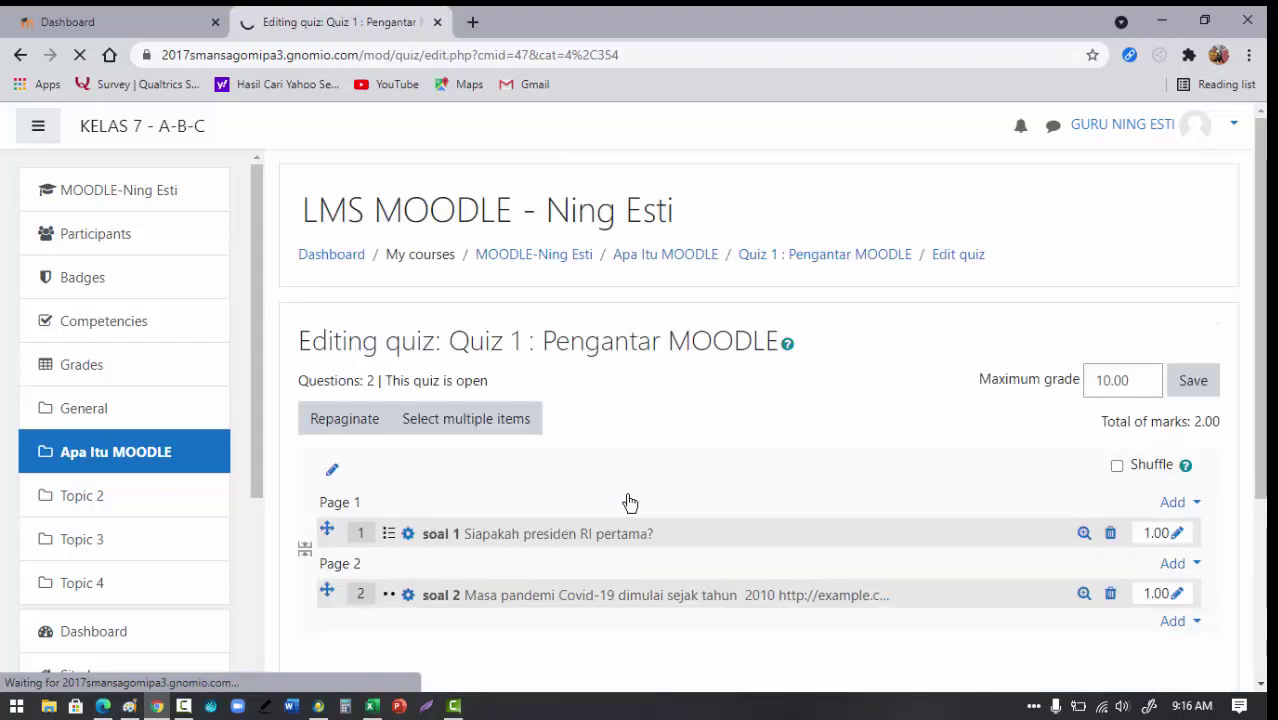
# Step: Preview the question "soal 2", play its audio recording and close the preview
pyautogui.scroll(-2, 630, 503)
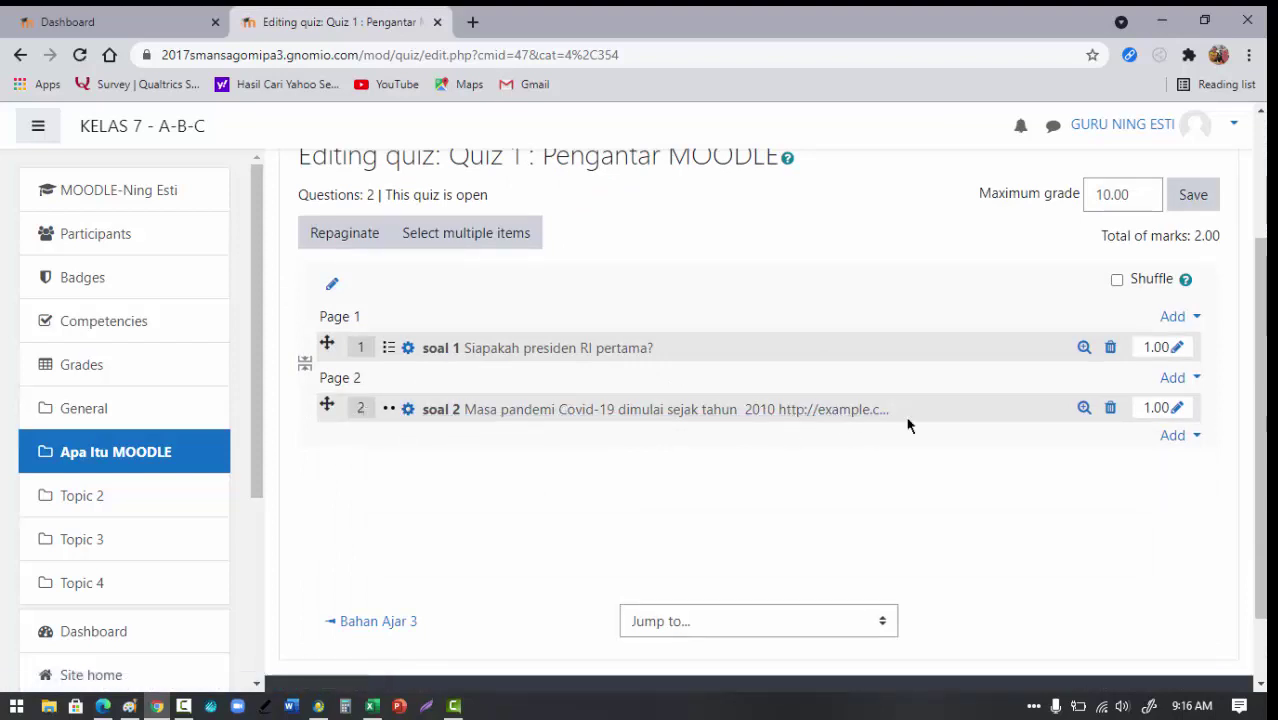
pyautogui.click(1084, 410)
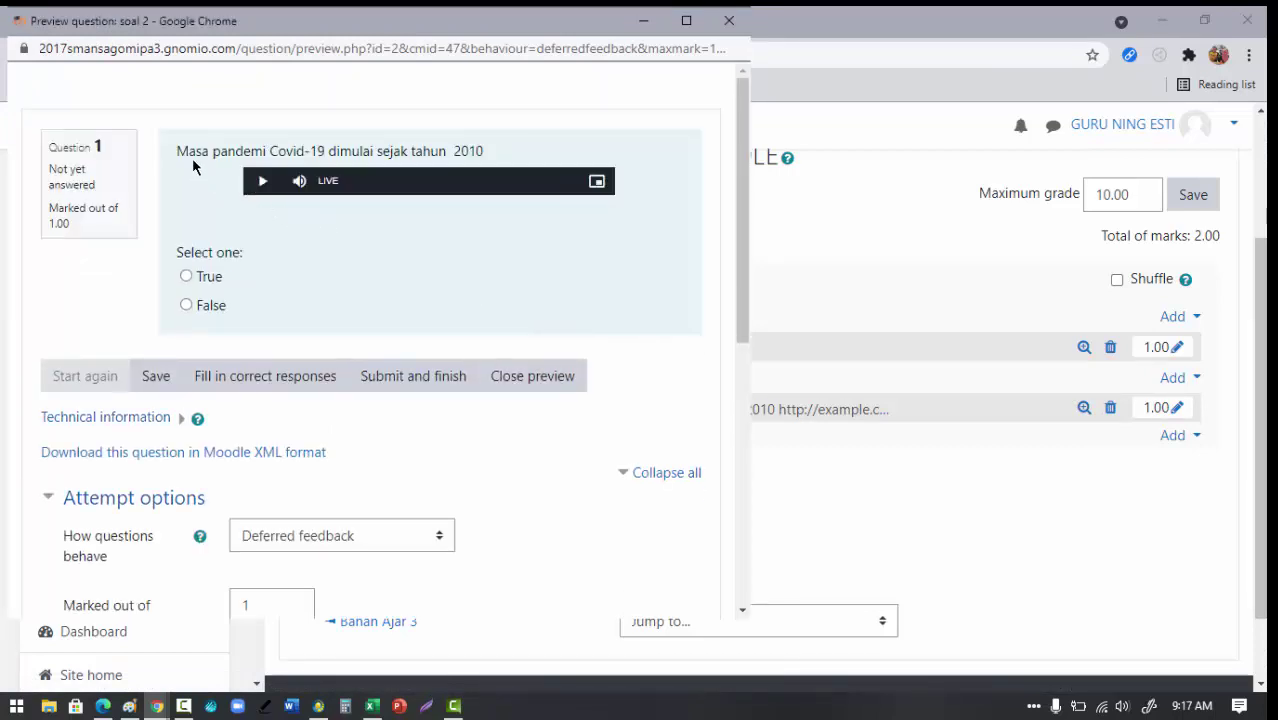
pyautogui.click(264, 184)
pyautogui.click(264, 184)
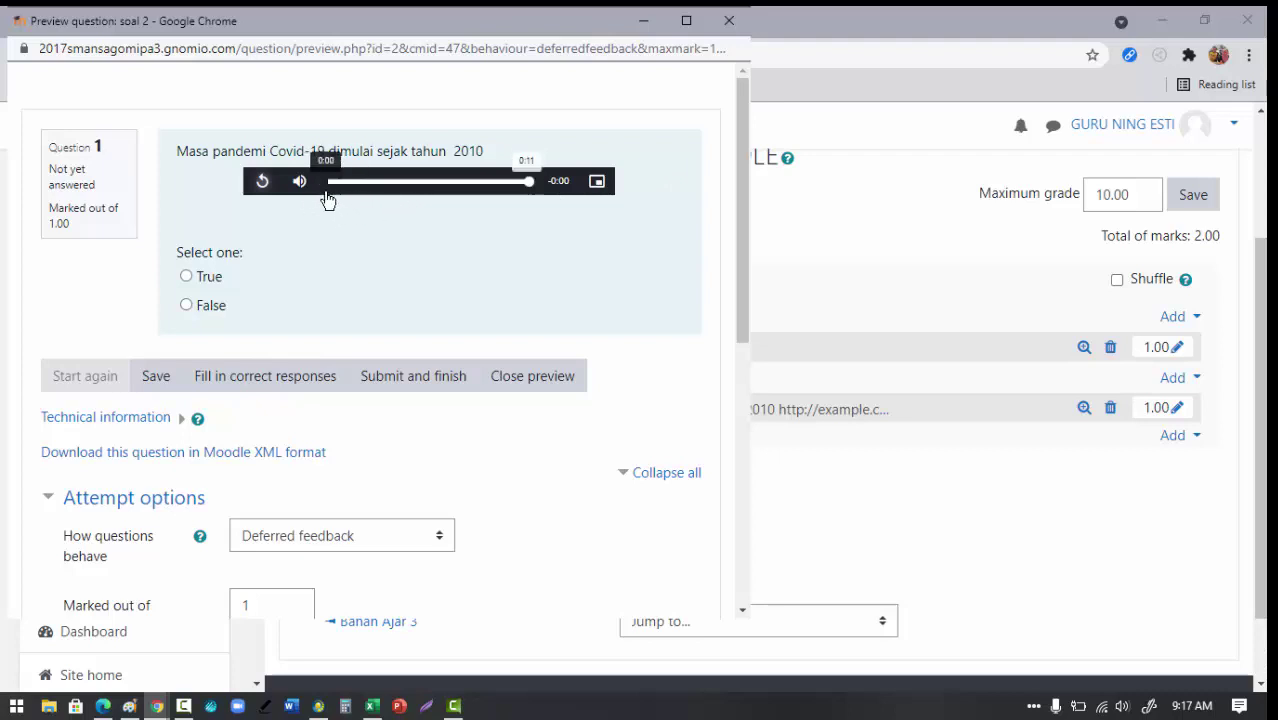
pyautogui.click(265, 190)
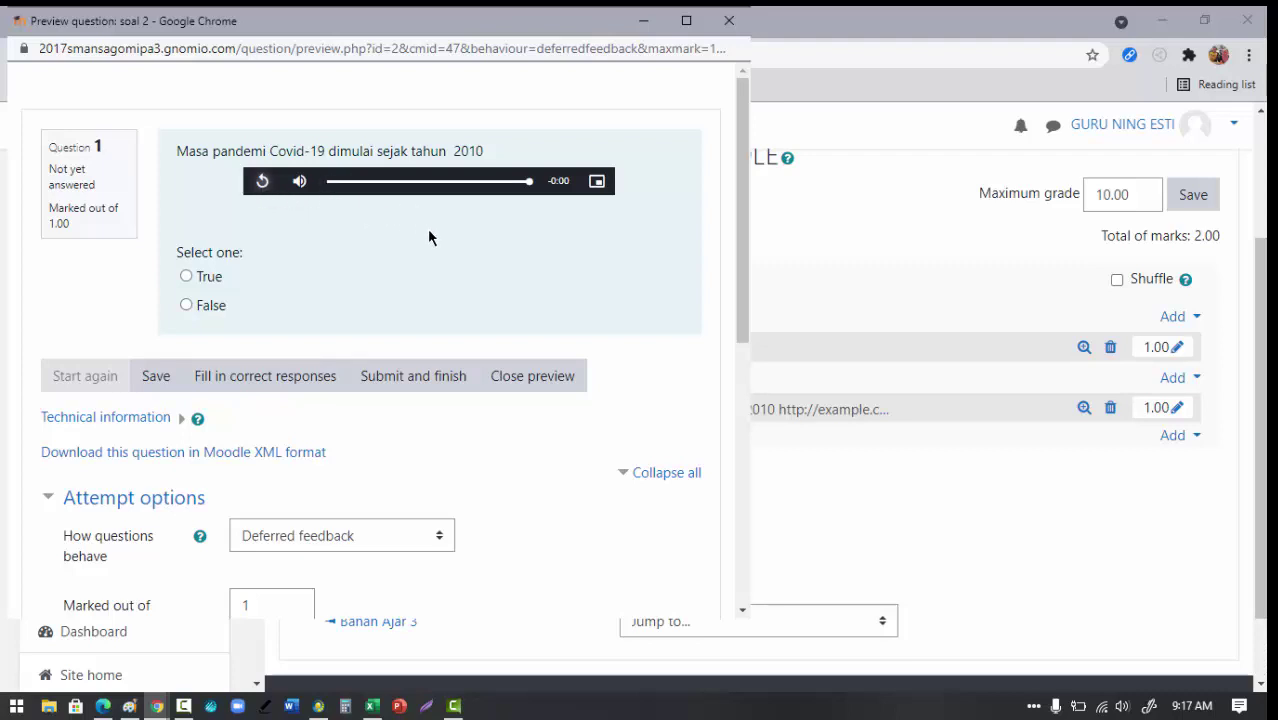
pyautogui.click(540, 375)
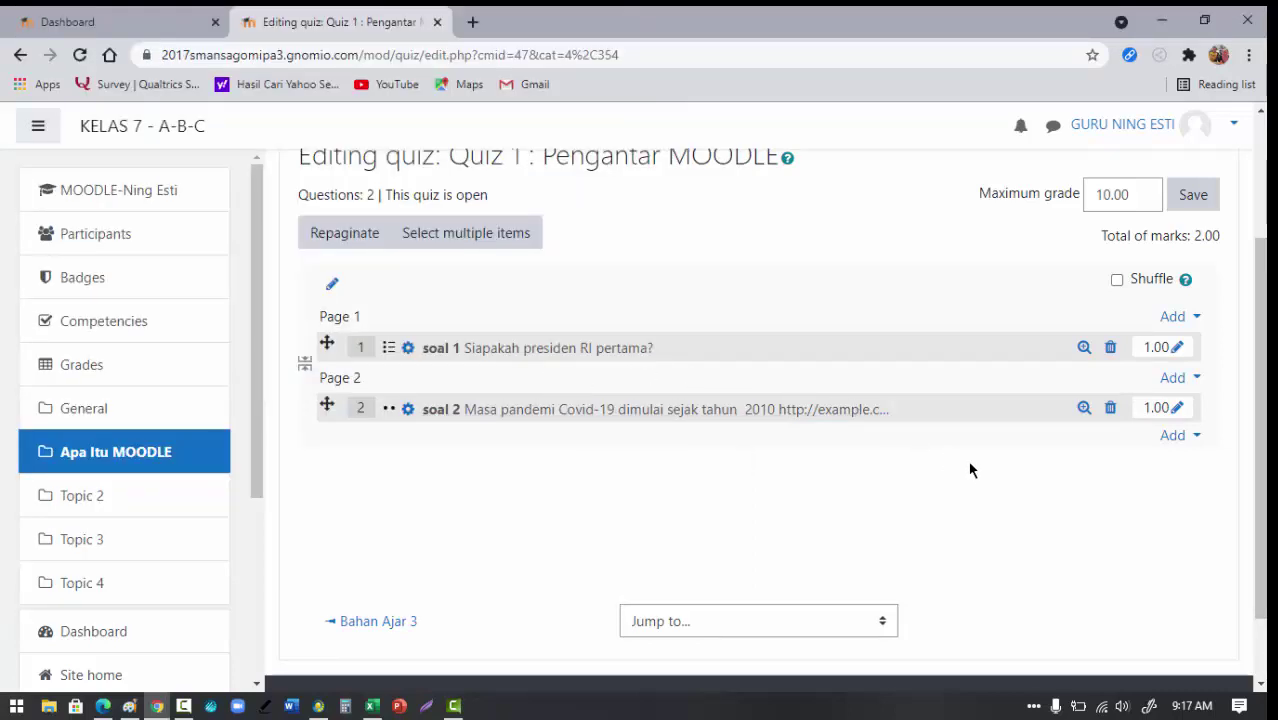
# Step: Look through the question types available for a new question below "soal 2" and close the list without adding one
pyautogui.click(1170, 440)
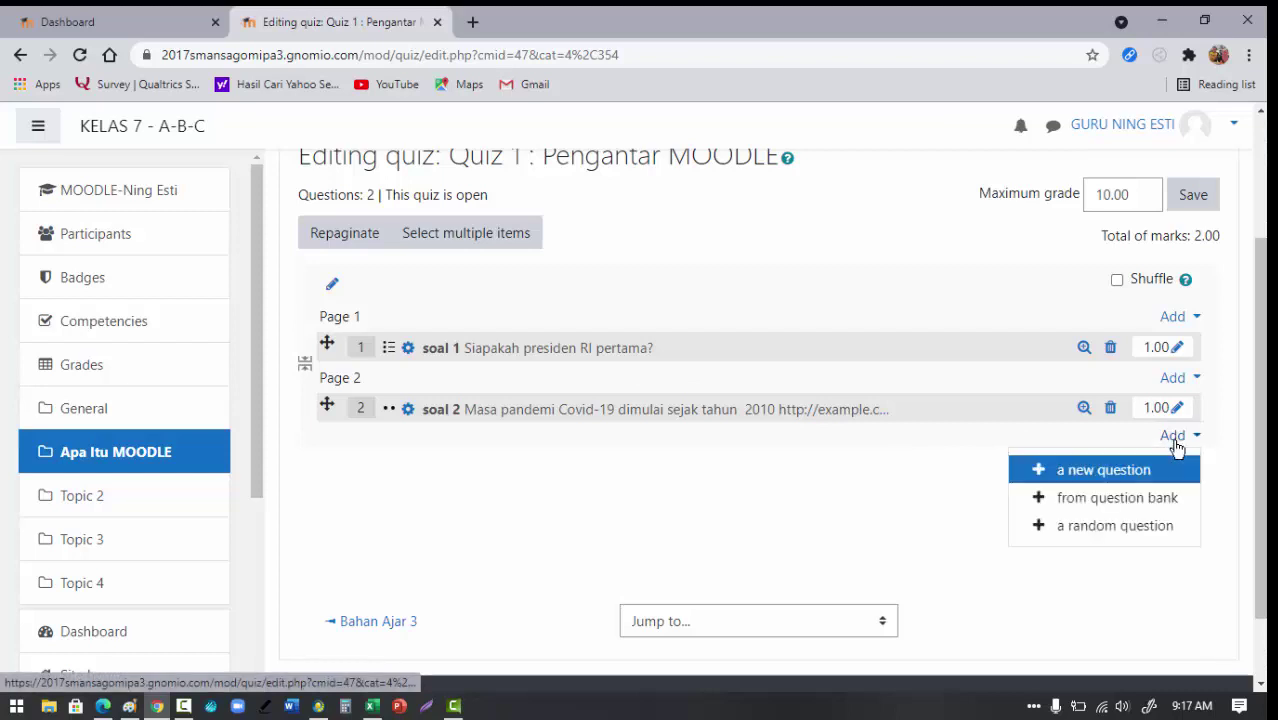
pyautogui.click(1104, 470)
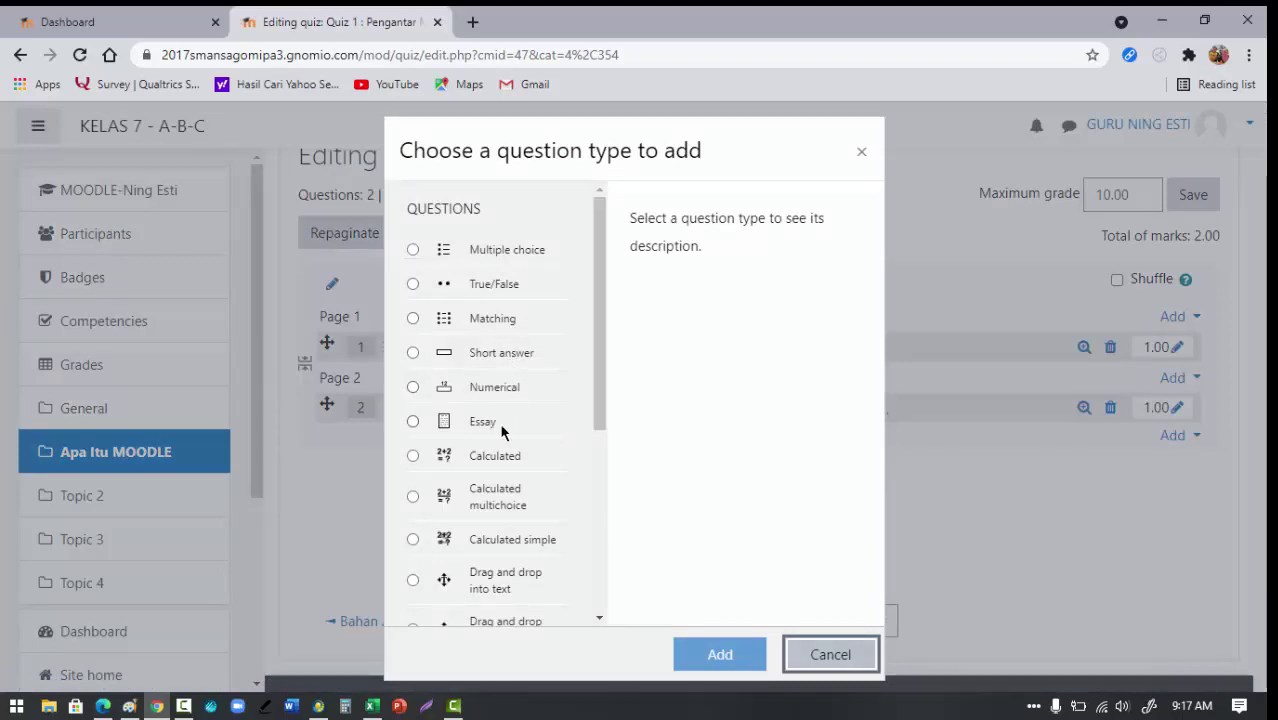
pyautogui.moveTo(601, 407); pyautogui.dragTo(605, 590)
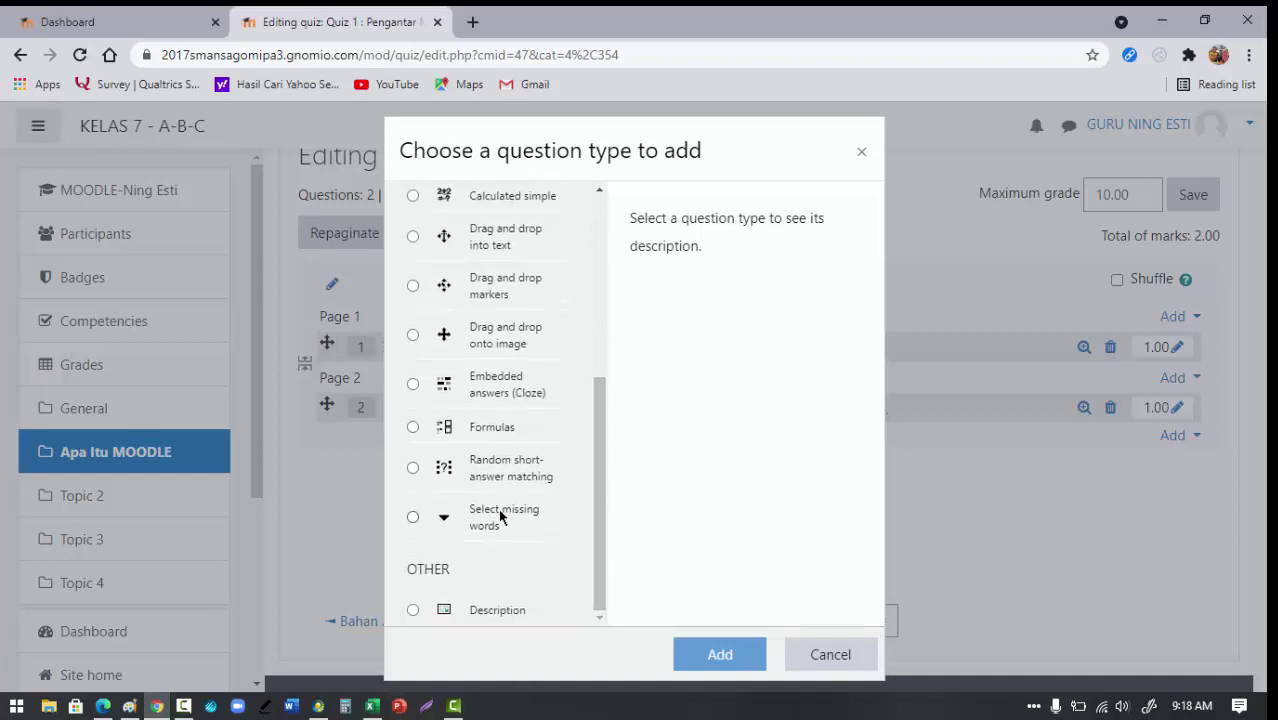
pyautogui.click(832, 655)
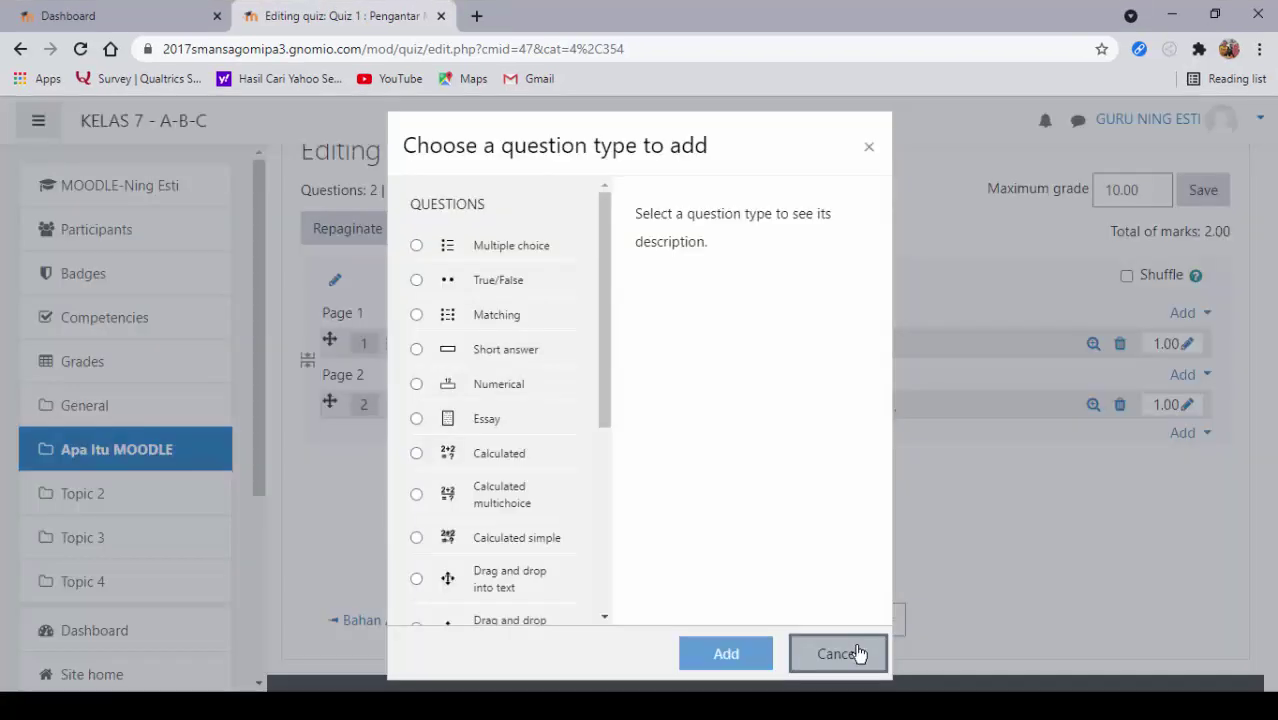
pyautogui.click(852, 653)
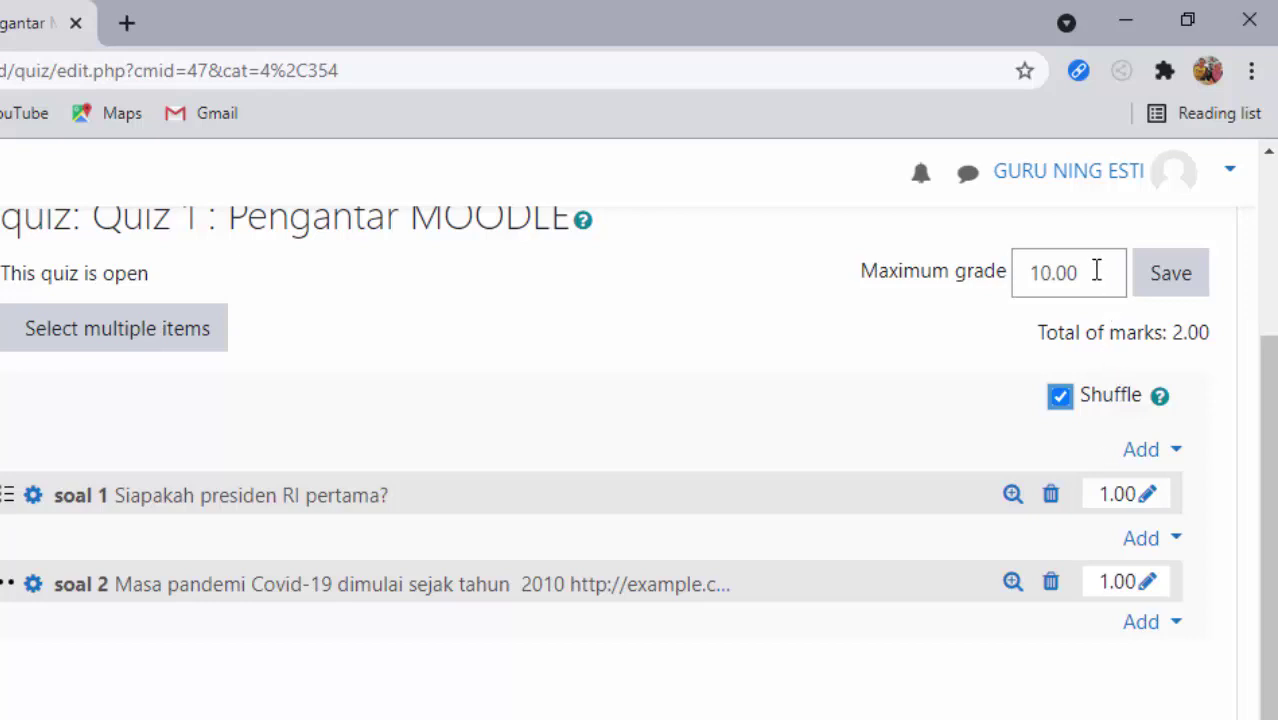
# Step: Set the quiz's maximum grade to 100.00 and save it
pyautogui.moveTo(1096, 272); pyautogui.dragTo(1011, 282)
pyautogui.write('1')
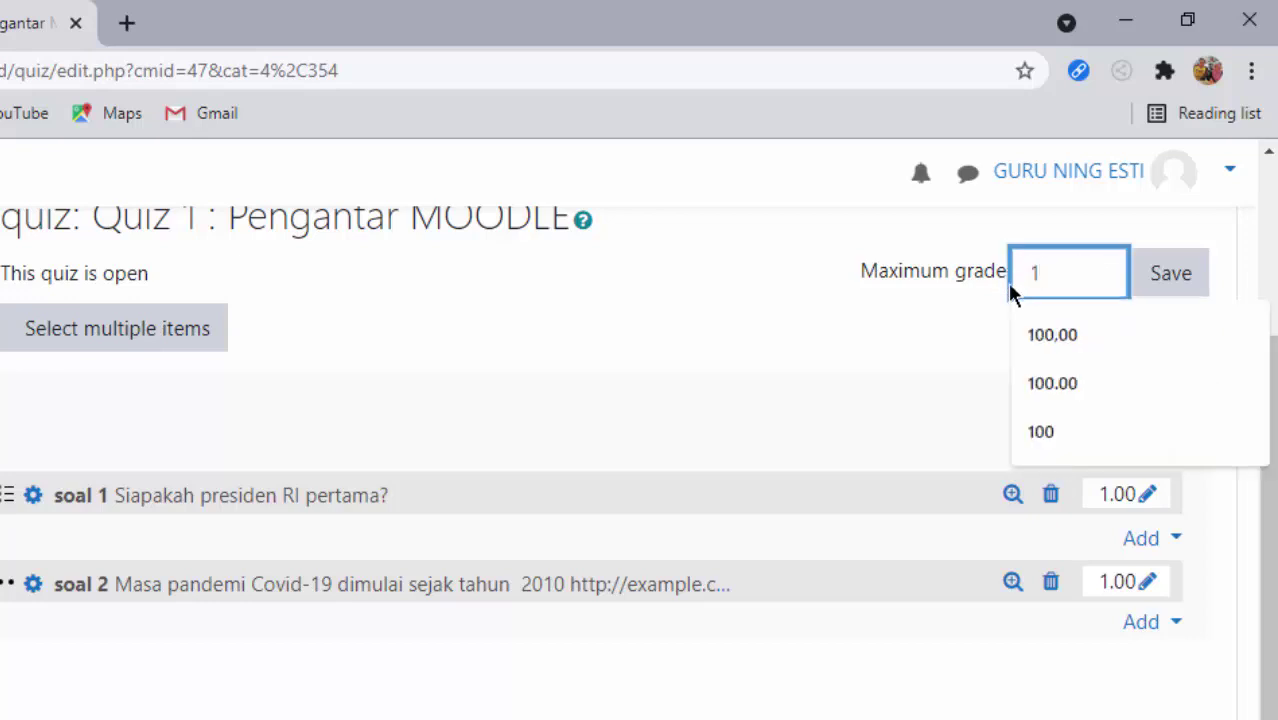
pyautogui.write('00')
pyautogui.click(1090, 366)
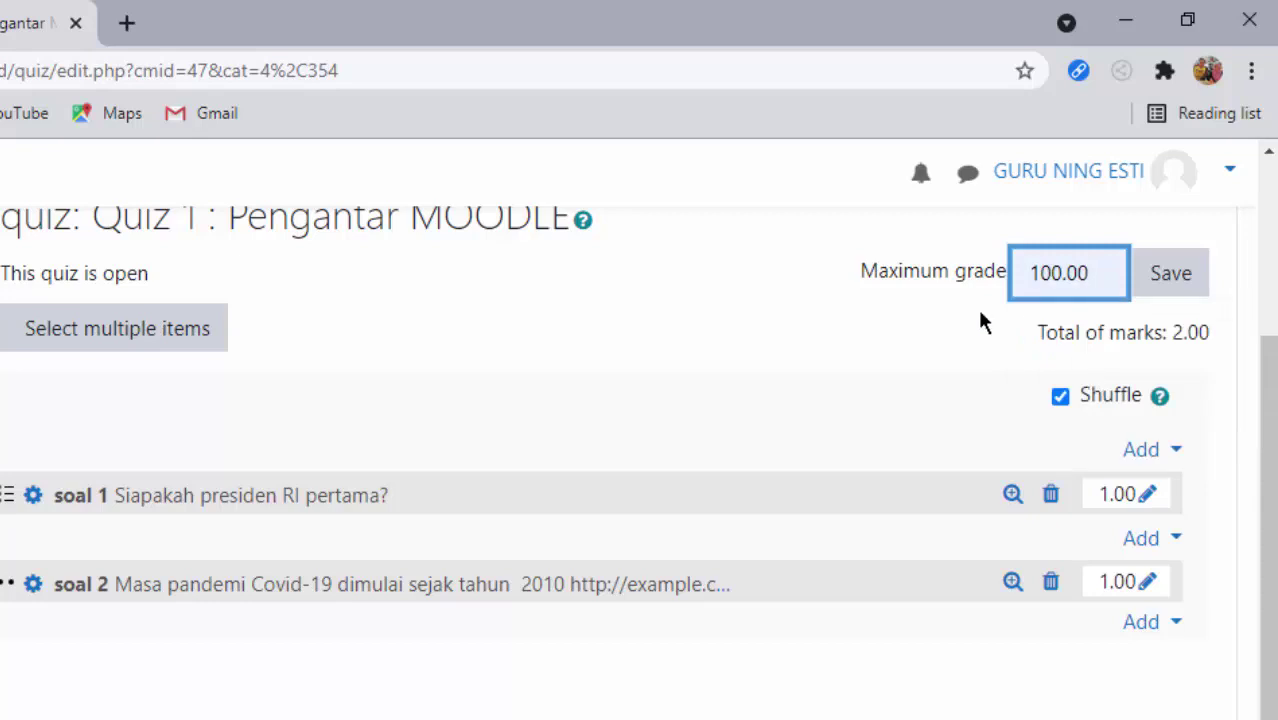
pyautogui.scroll(3, 890, 280)
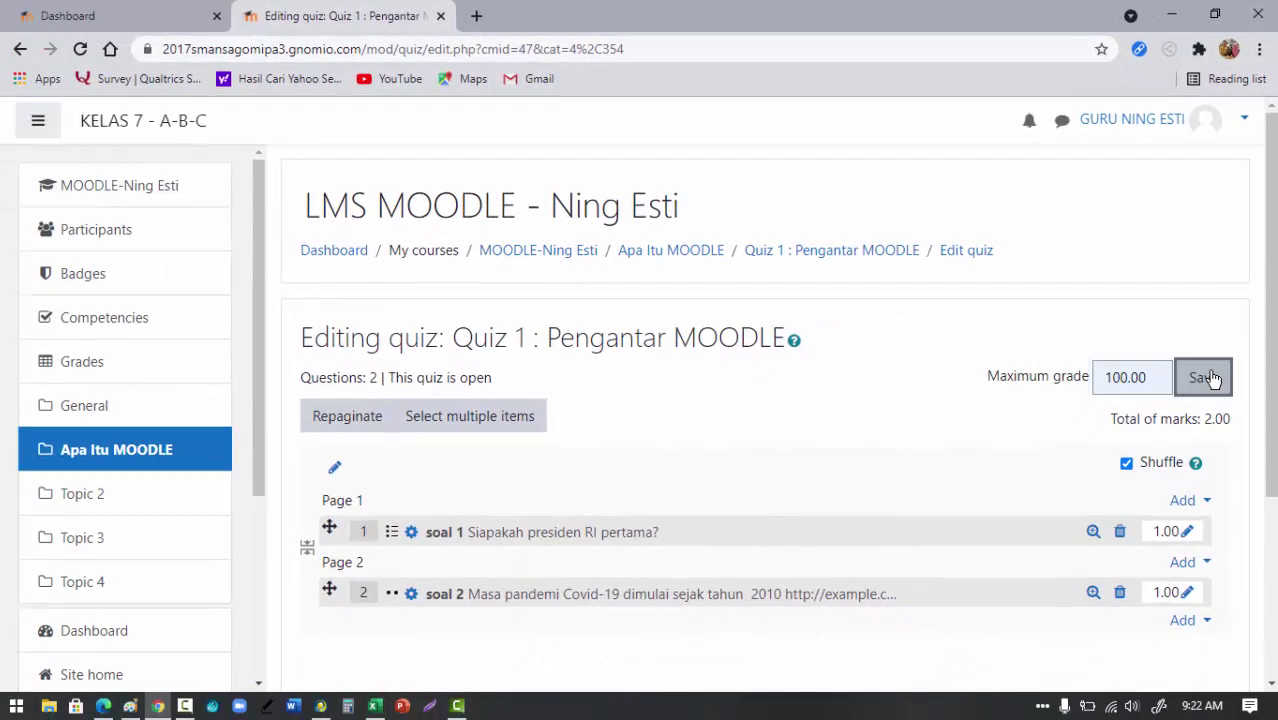
pyautogui.click(1188, 516)
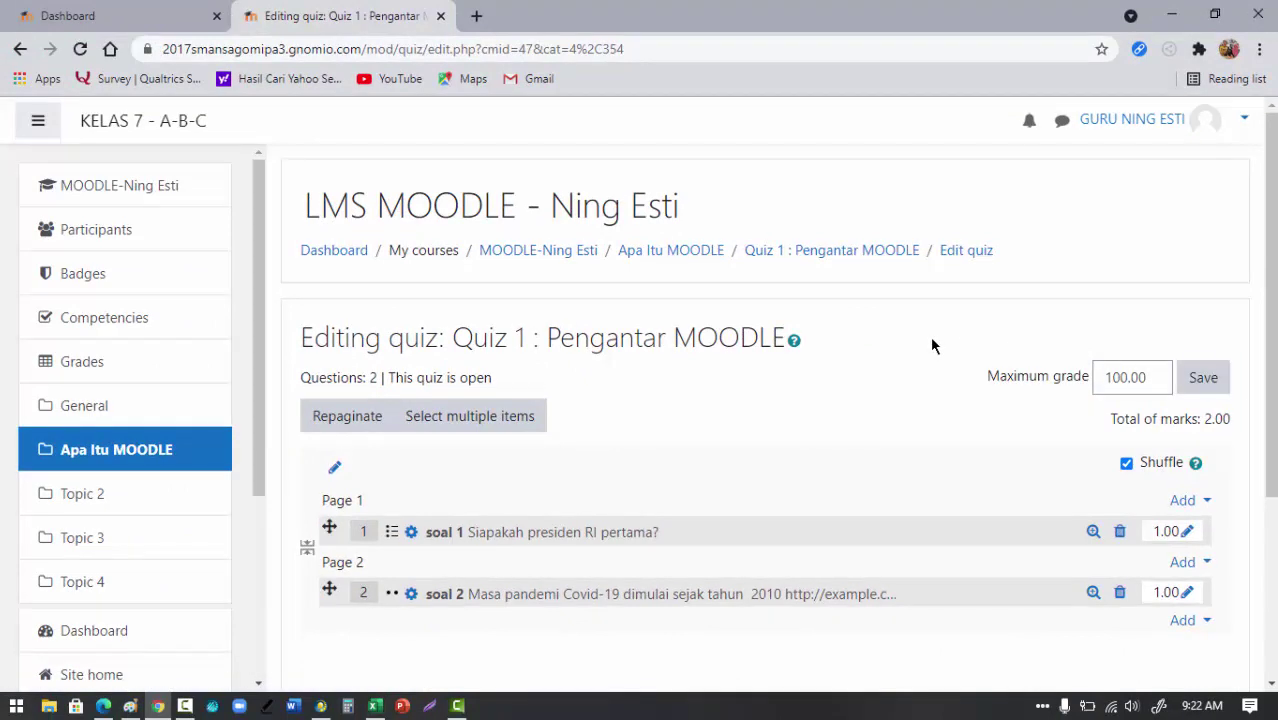
# Step: Start a preview of "Quiz 1 : Pengantar MOODLE" and answer question 1 with "Soekarno"
pyautogui.click(843, 252)
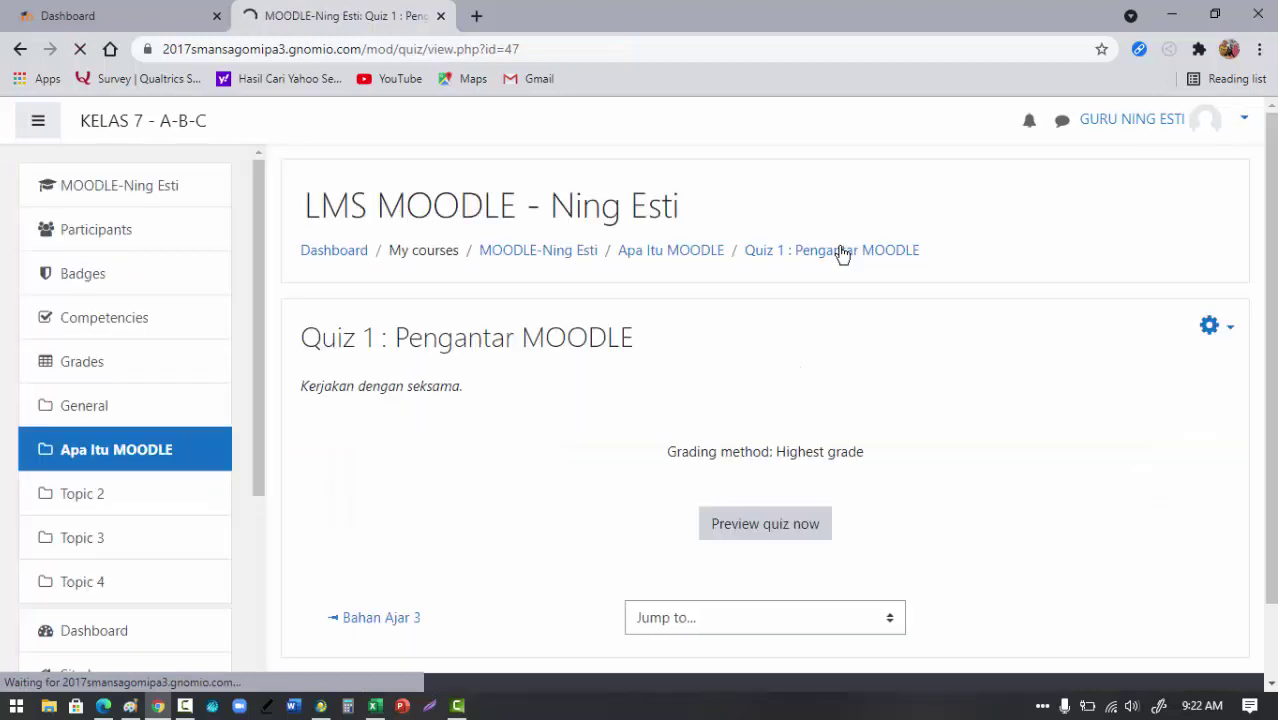
pyautogui.scroll(-1, 800, 287)
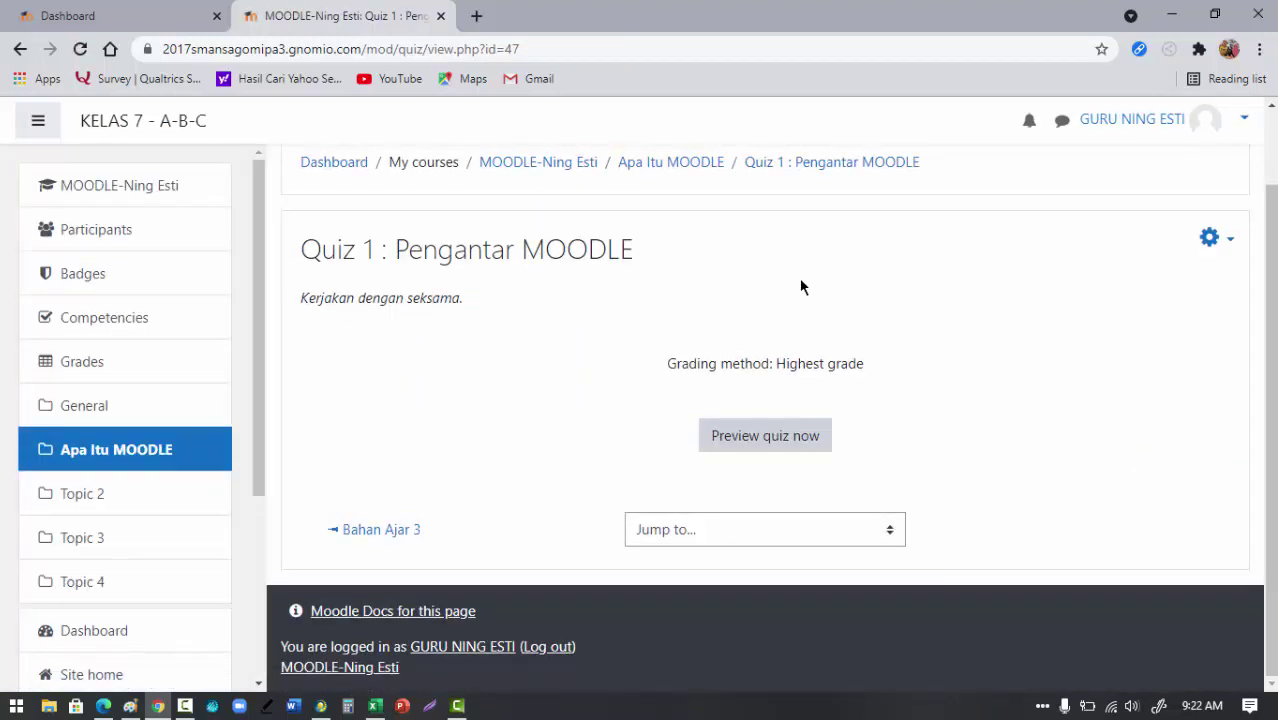
pyautogui.click(765, 438)
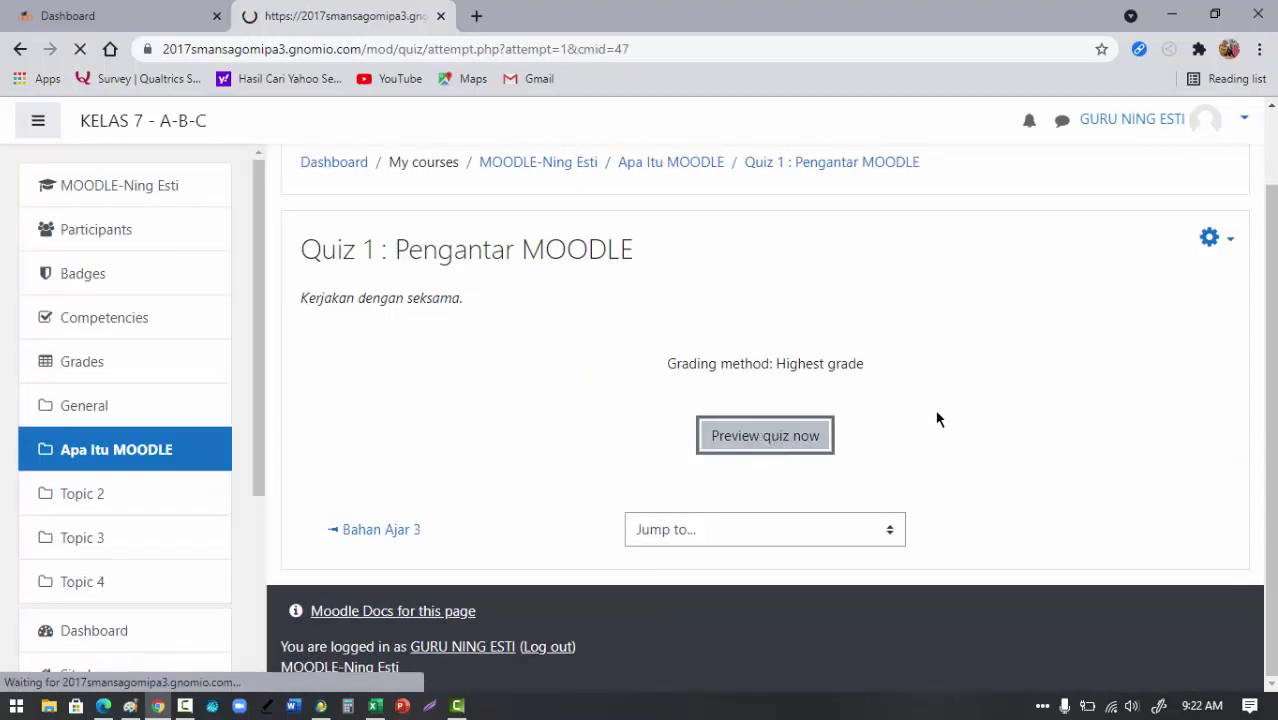
pyautogui.scroll(-1, 935, 408)
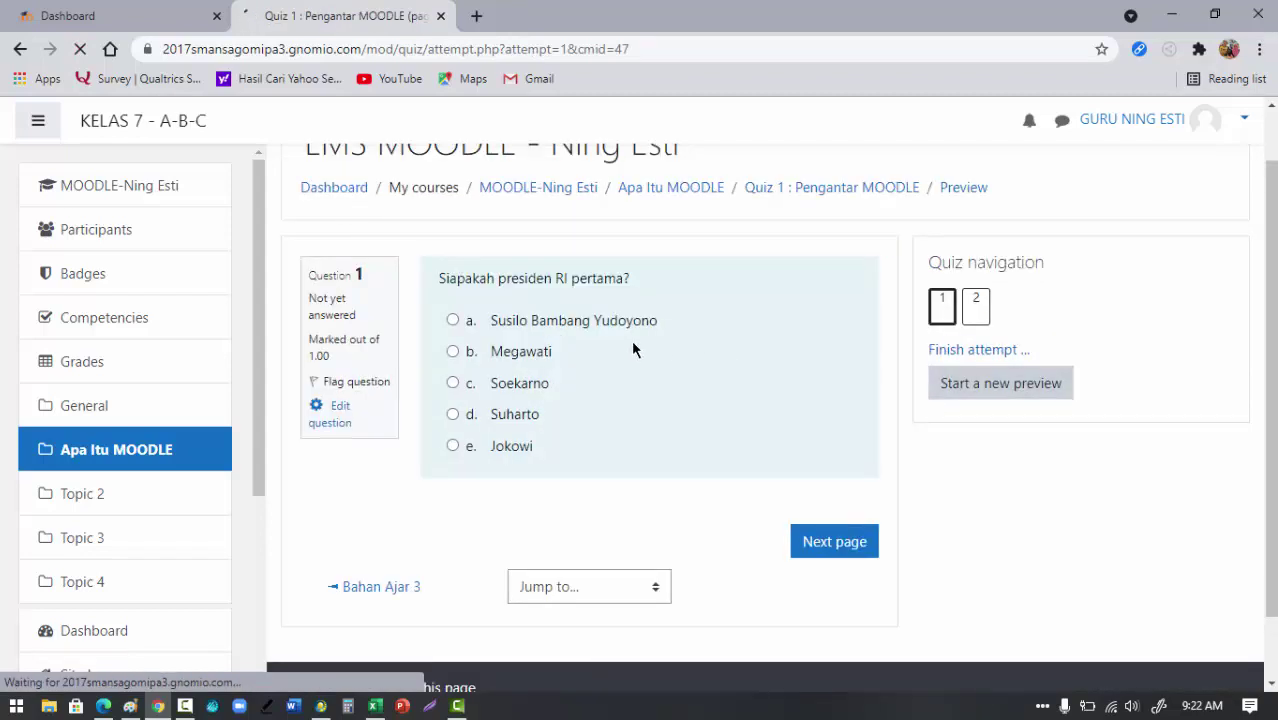
pyautogui.scroll(1, 637, 310)
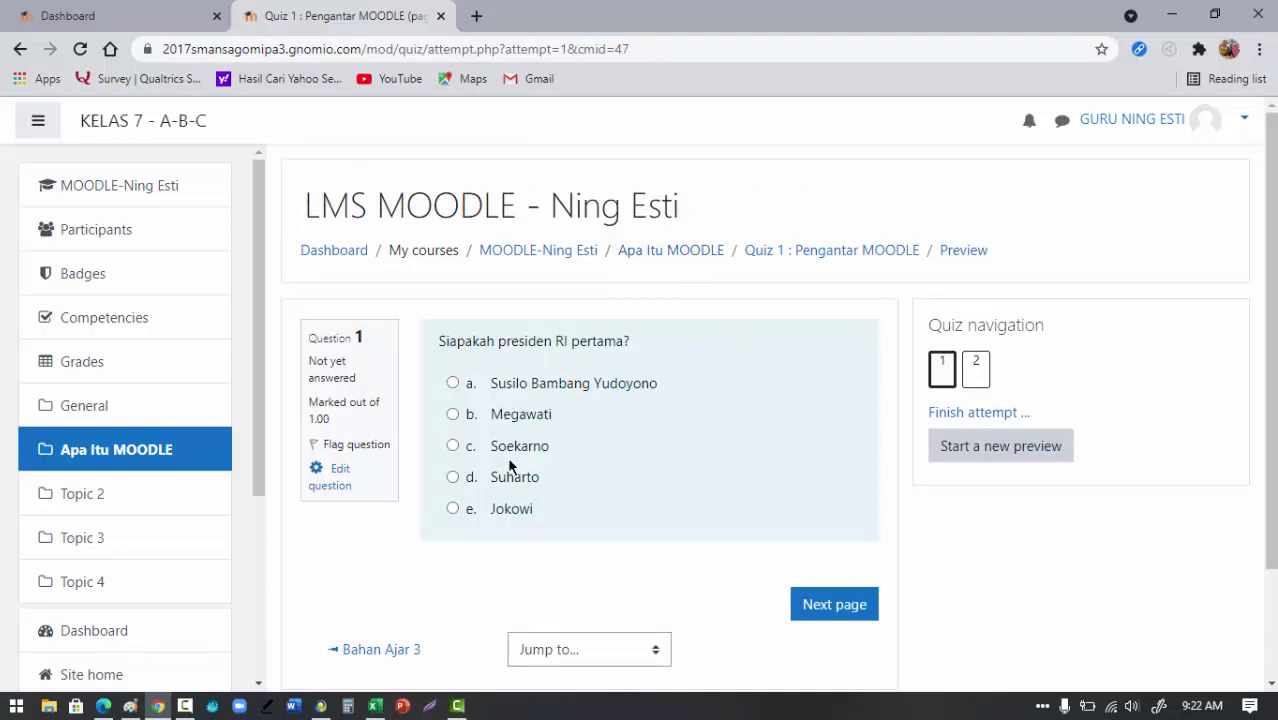
pyautogui.click(453, 446)
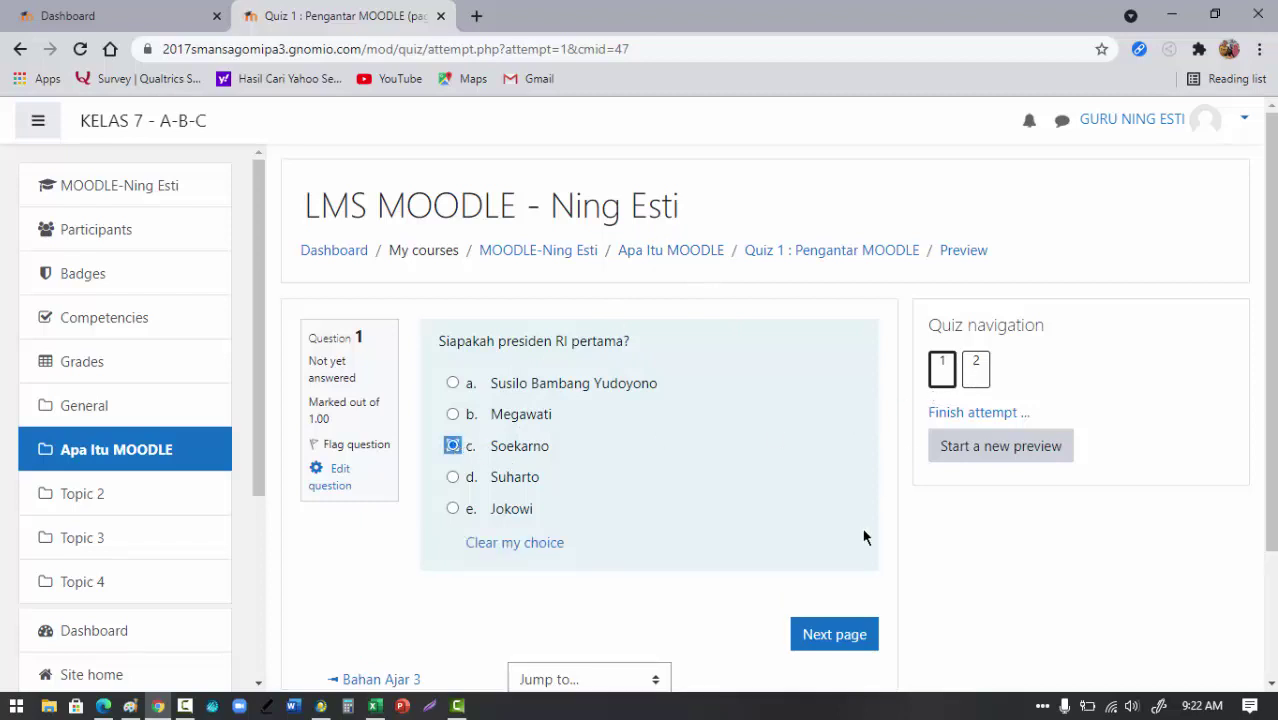
# Step: Go to question 2 of the preview, play its audio recording and answer it with True
pyautogui.click(978, 369)
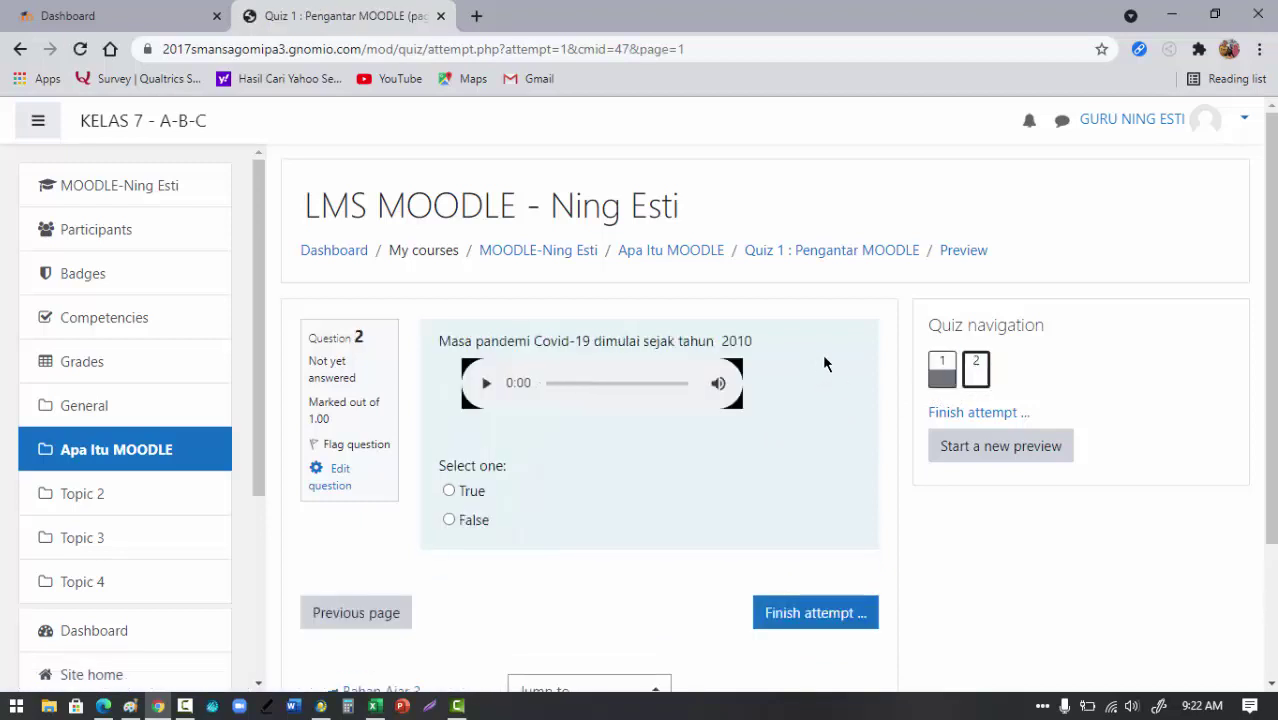
pyautogui.scroll(-2, 822, 353)
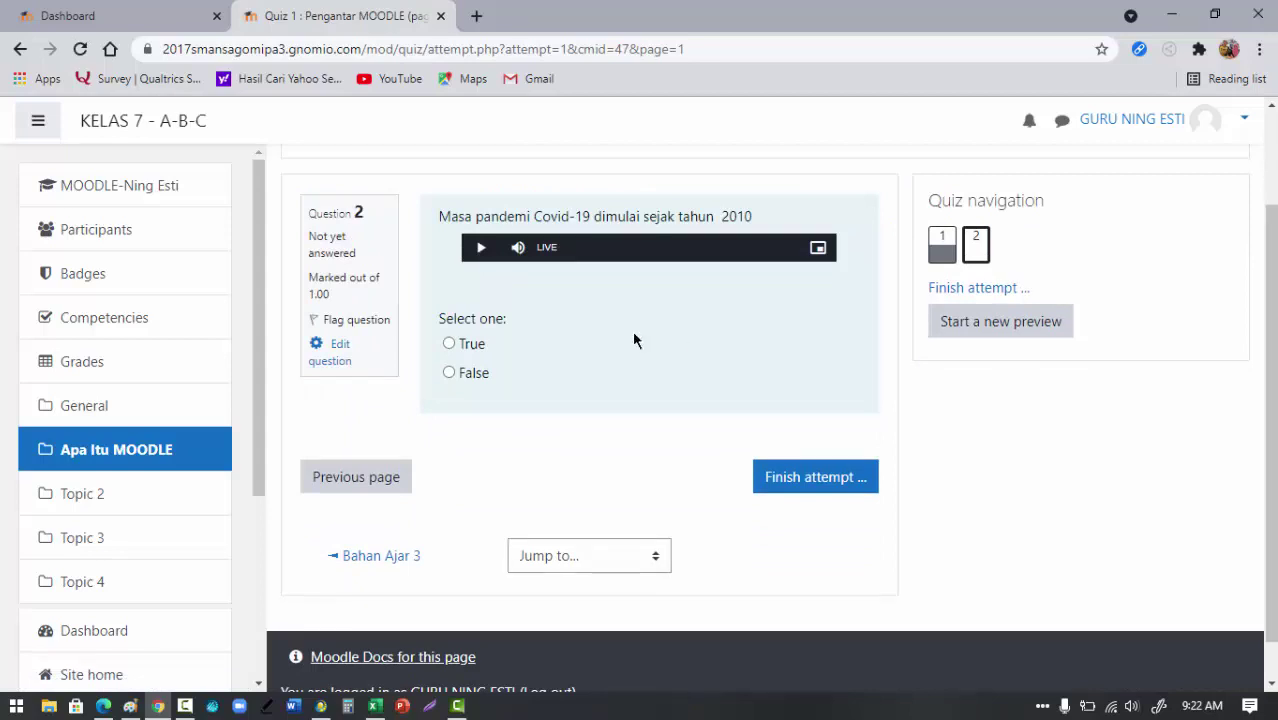
pyautogui.click(483, 248)
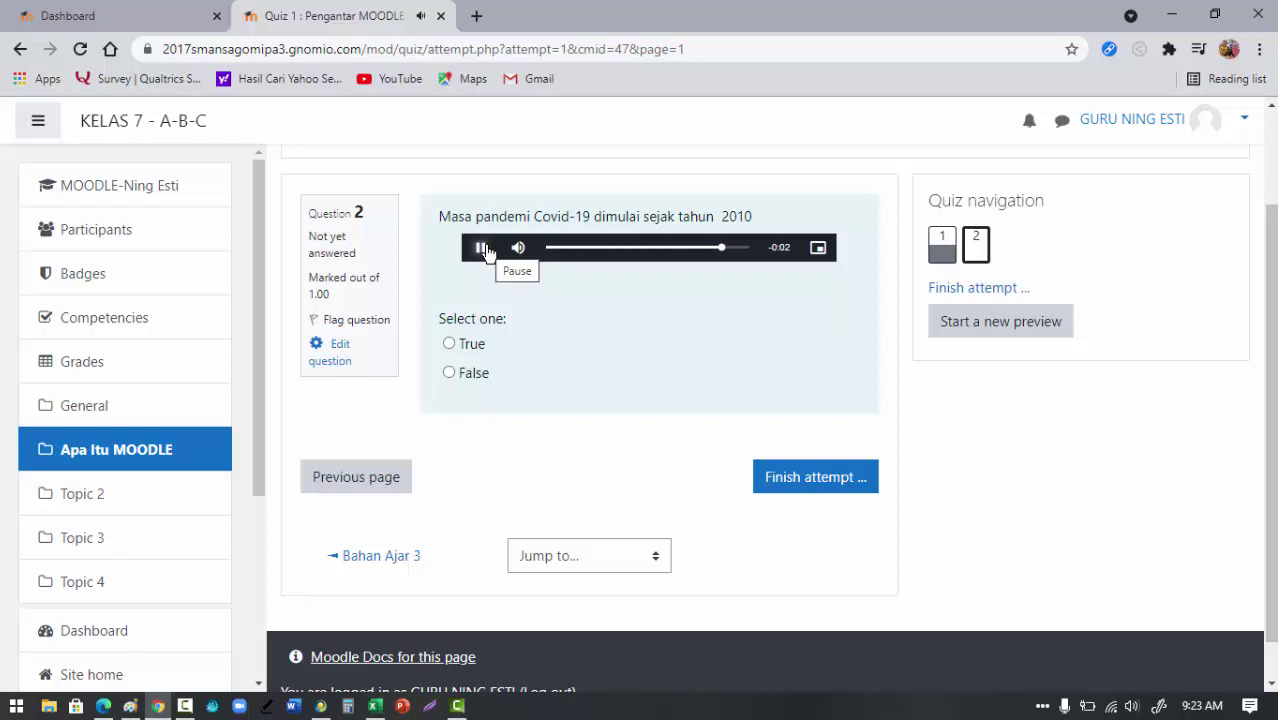
pyautogui.click(449, 344)
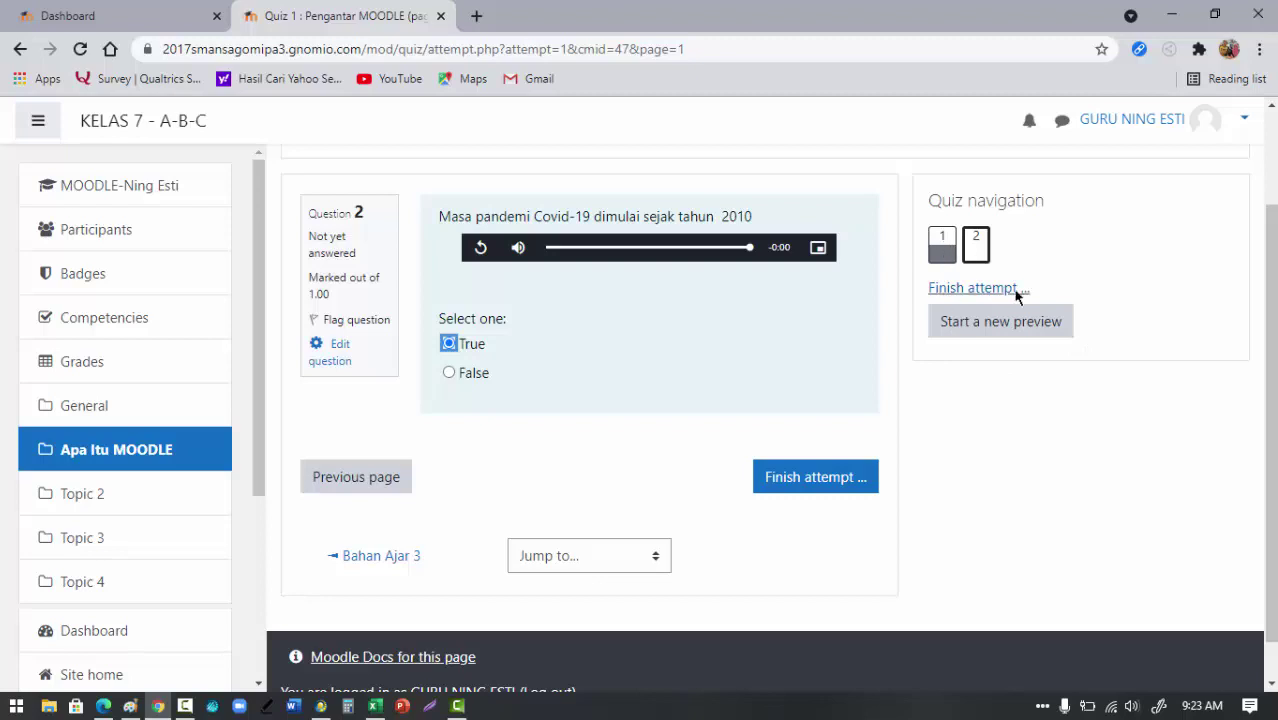
# Step: Finish the preview attempt, check its summary, then submit all answers and confirm the submission
pyautogui.click(796, 484)
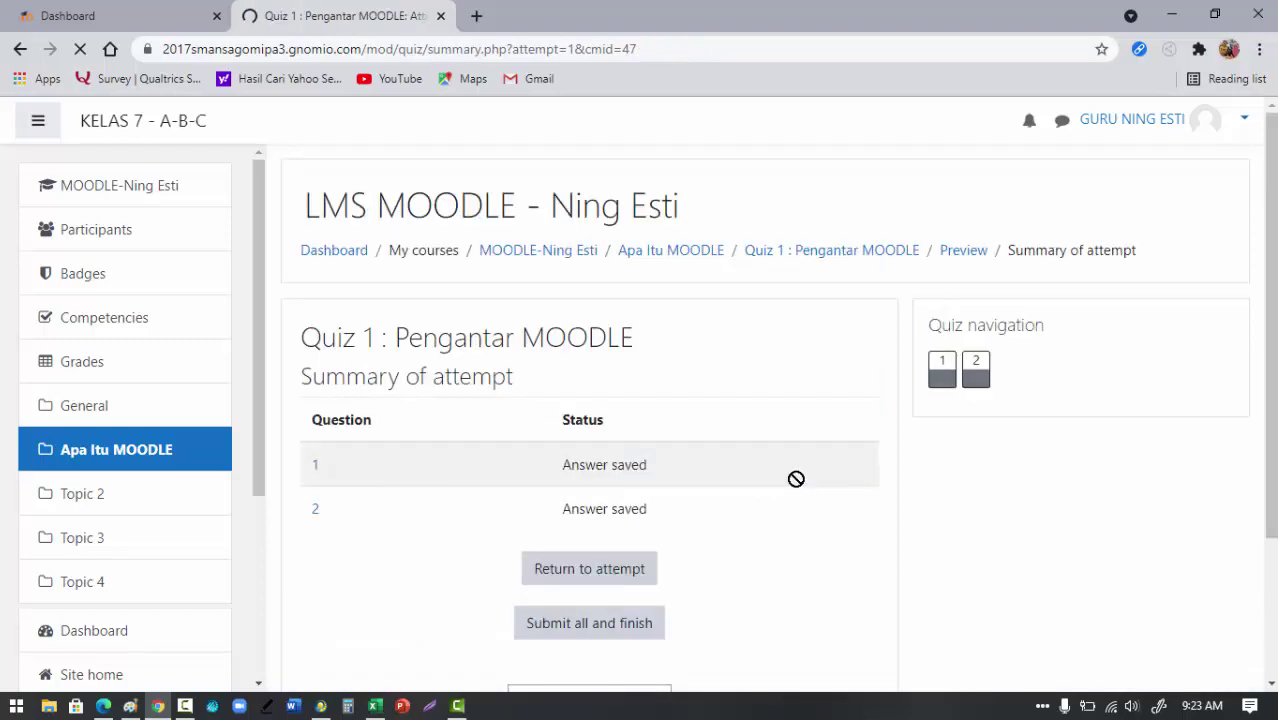
pyautogui.scroll(-1, 814, 463)
pyautogui.scroll(-2, 814, 463)
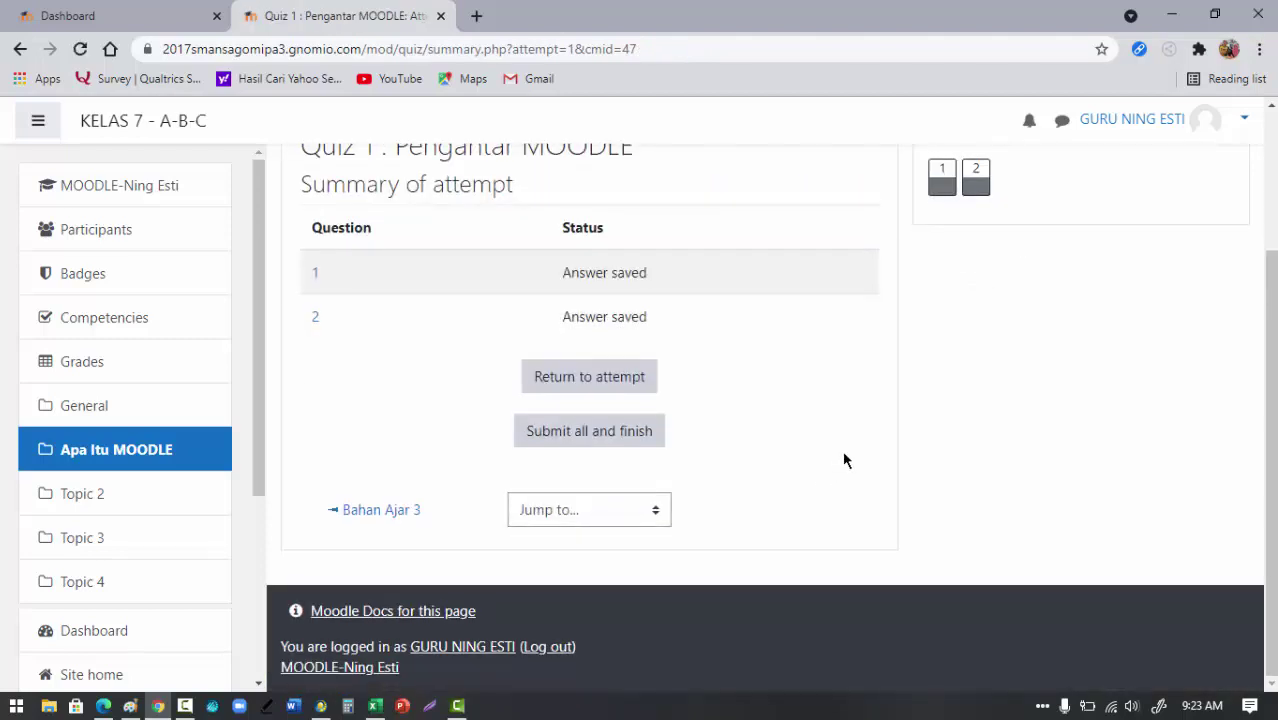
pyautogui.scroll(2, 842, 450)
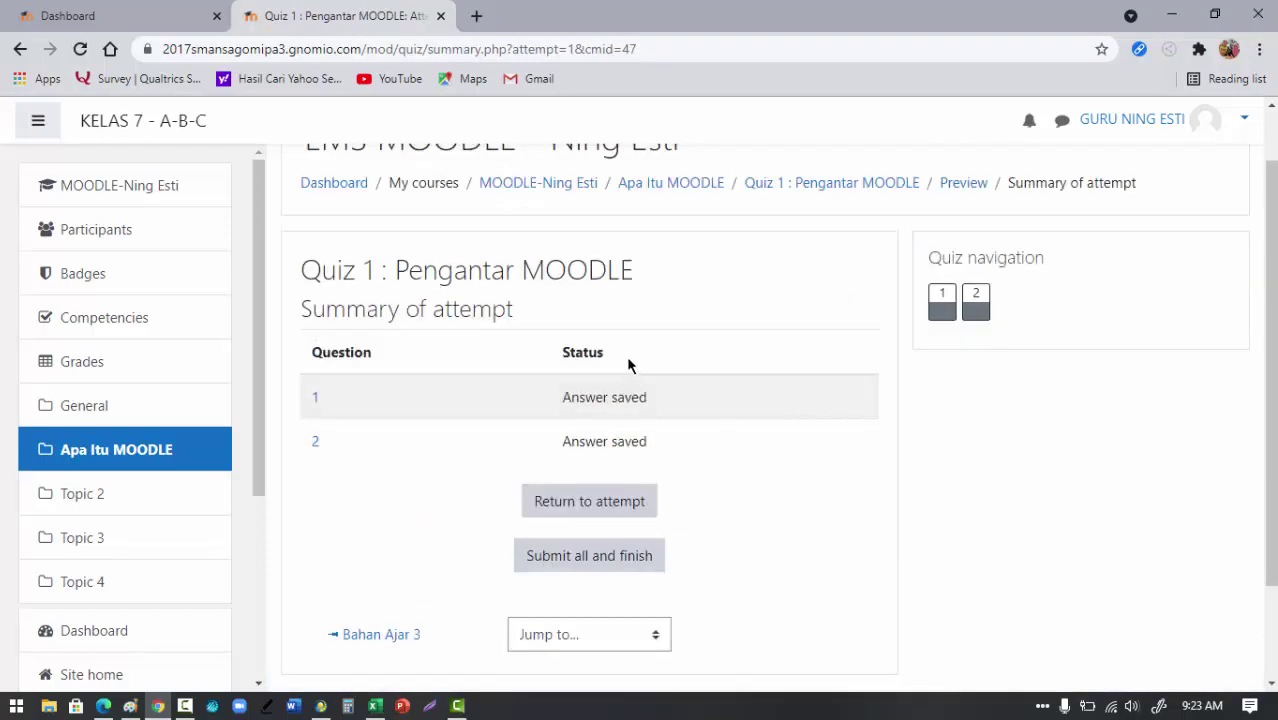
pyautogui.scroll(-1, 640, 365)
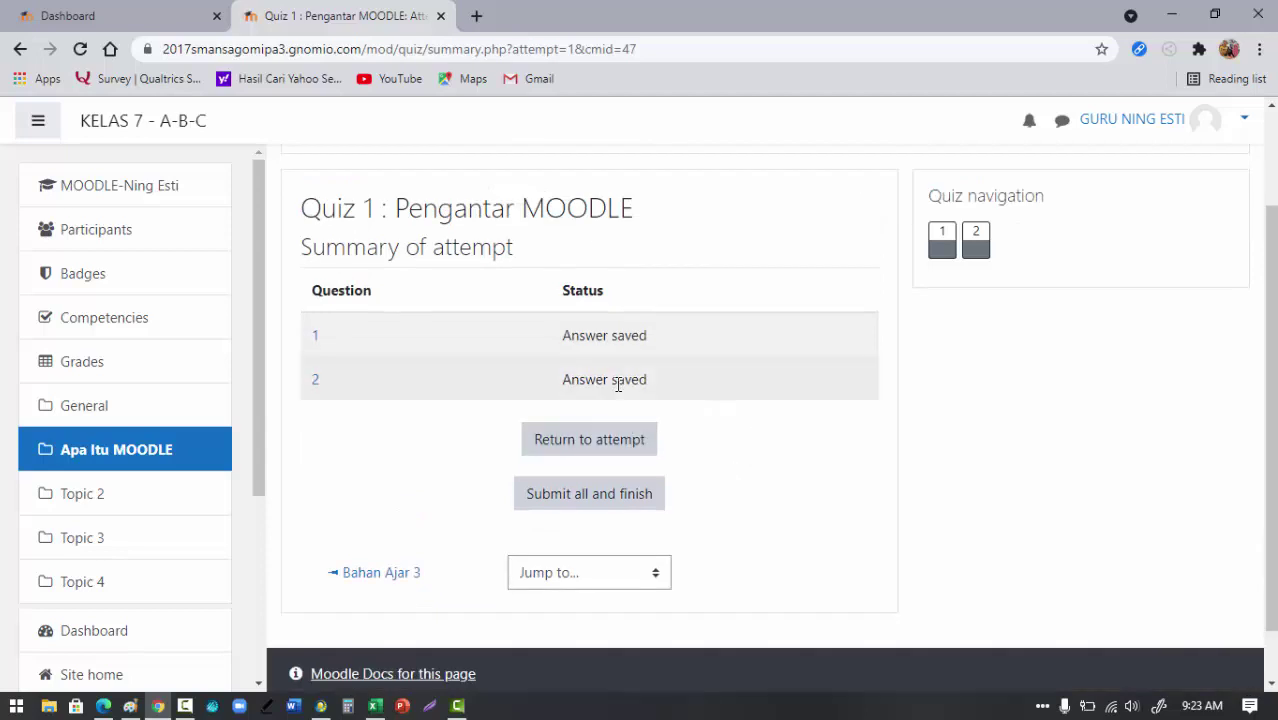
pyautogui.click(557, 495)
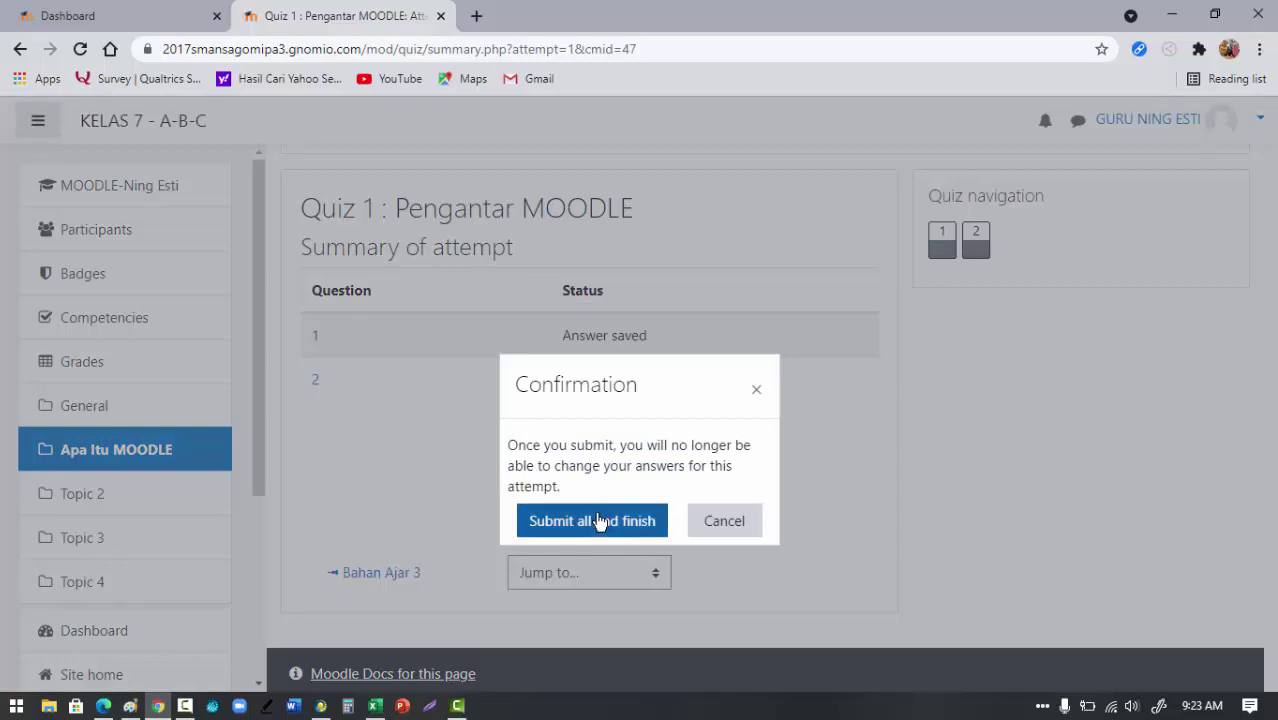
pyautogui.click(600, 522)
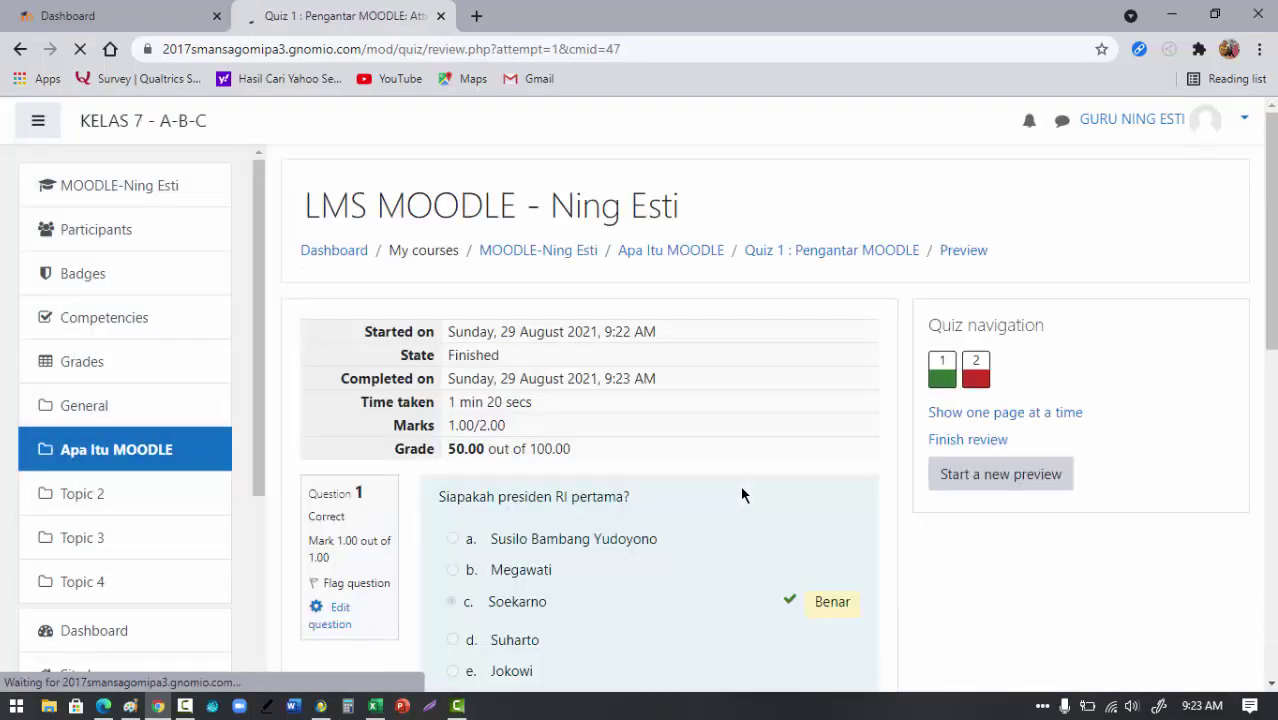
# Step: Review the submitted attempt's grade, marks, and the answer feedback for questions 1 and 2
pyautogui.scroll(-2, 745, 488)
pyautogui.scroll(1, 747, 488)
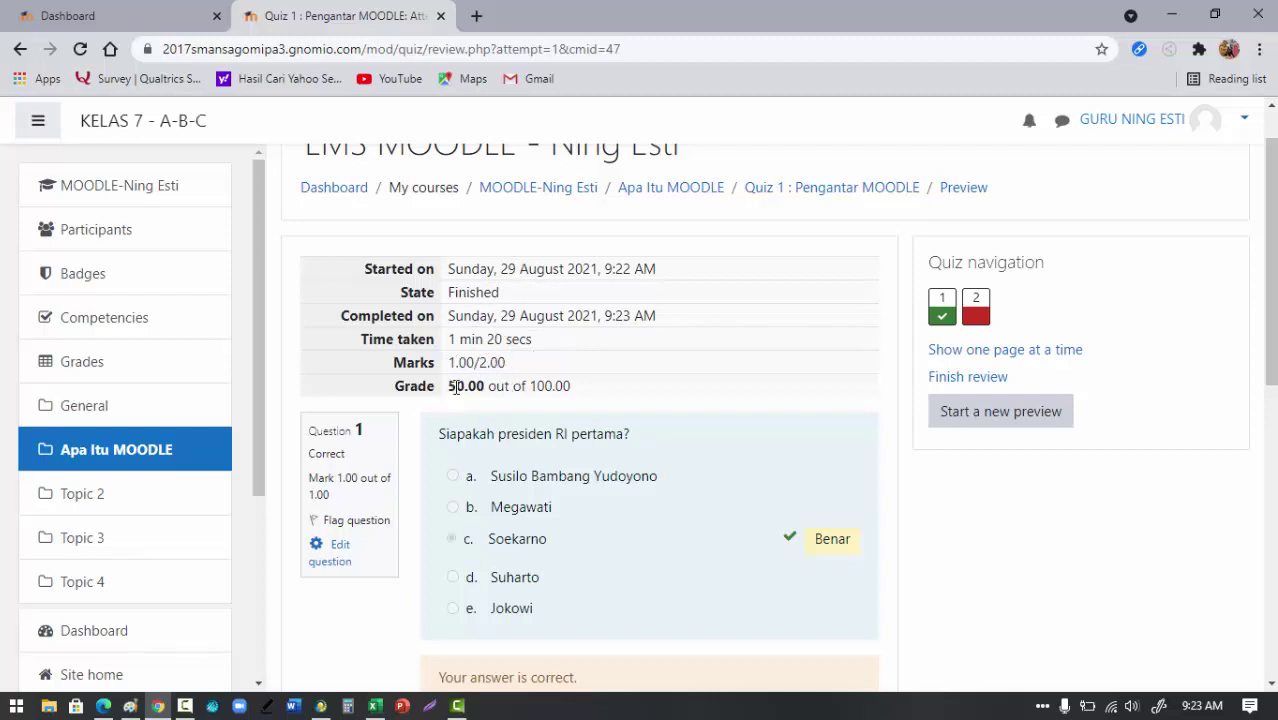
pyautogui.moveTo(447, 386); pyautogui.dragTo(486, 386)
pyautogui.click(527, 361)
pyautogui.scroll(-1, 635, 380)
pyautogui.scroll(-1, 636, 386)
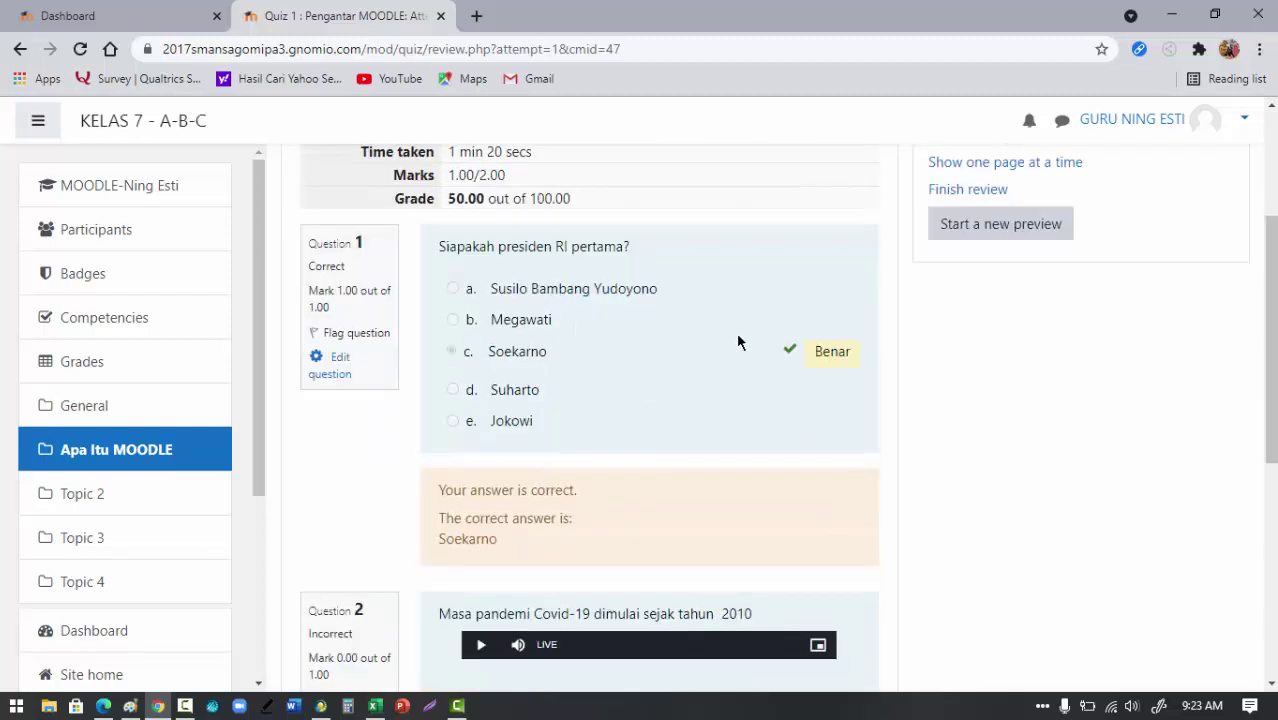
pyautogui.scroll(-1, 806, 357)
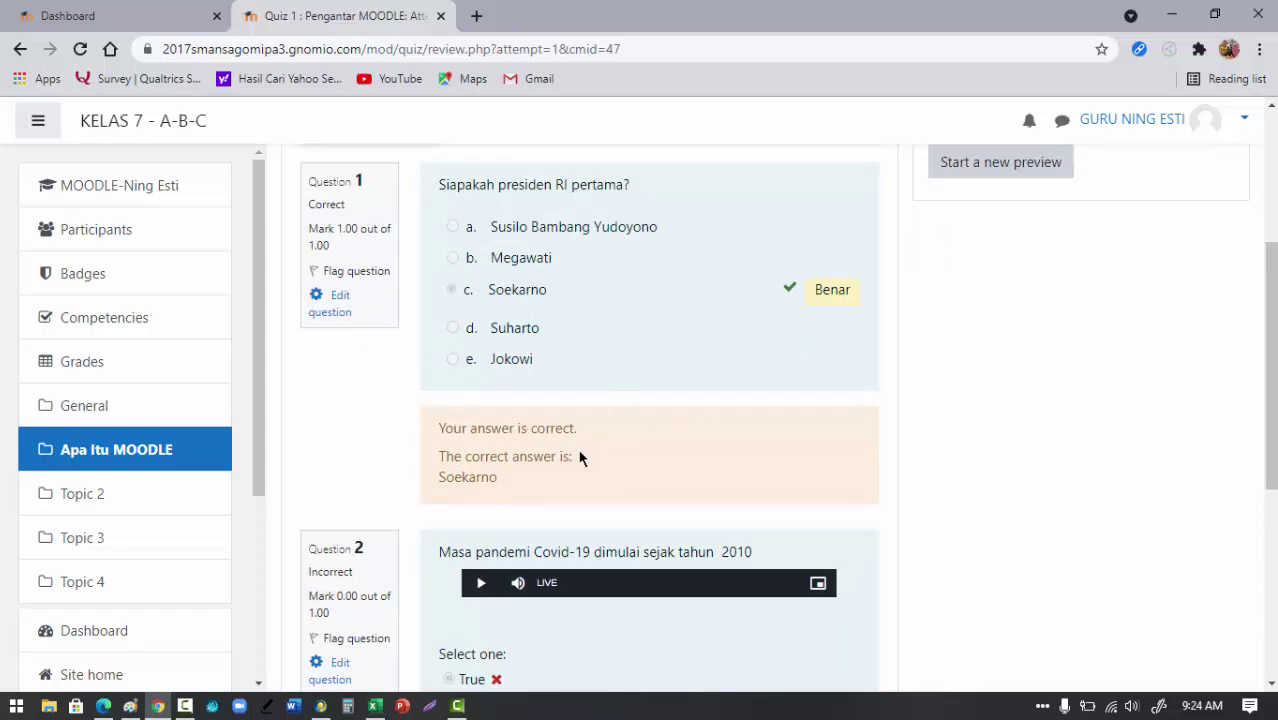
pyautogui.scroll(-4, 521, 483)
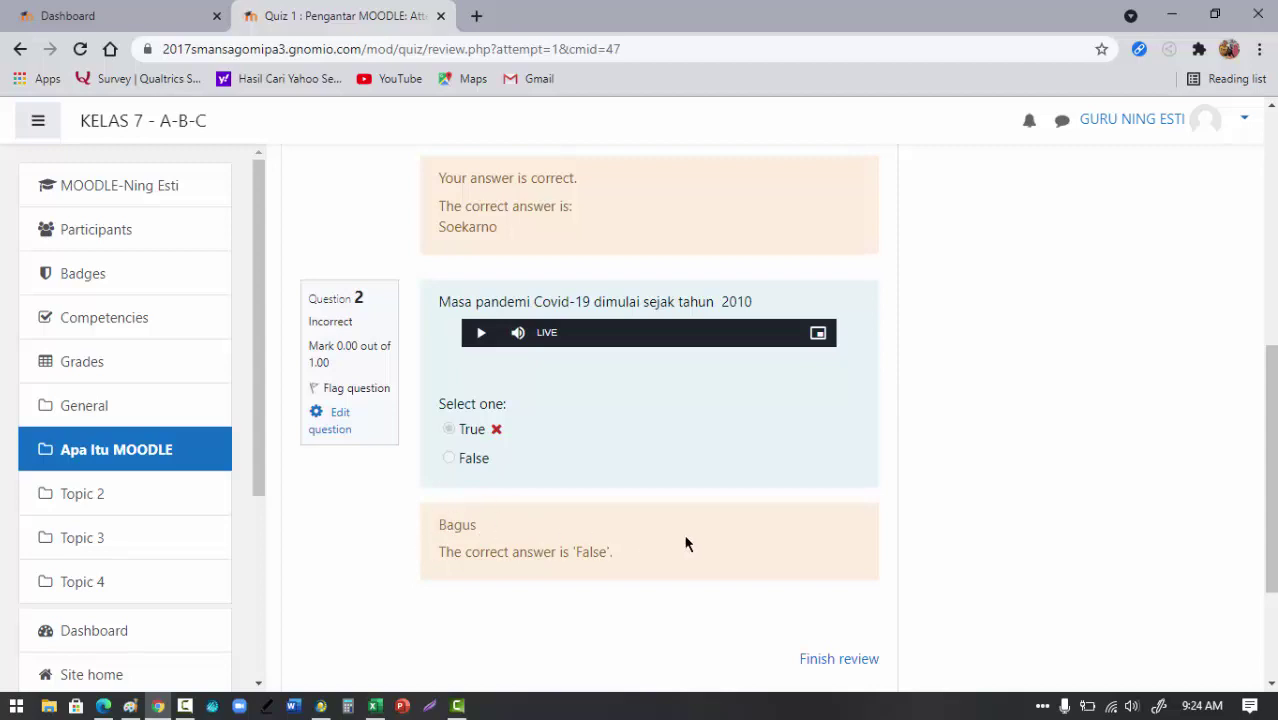
pyautogui.scroll(2, 685, 543)
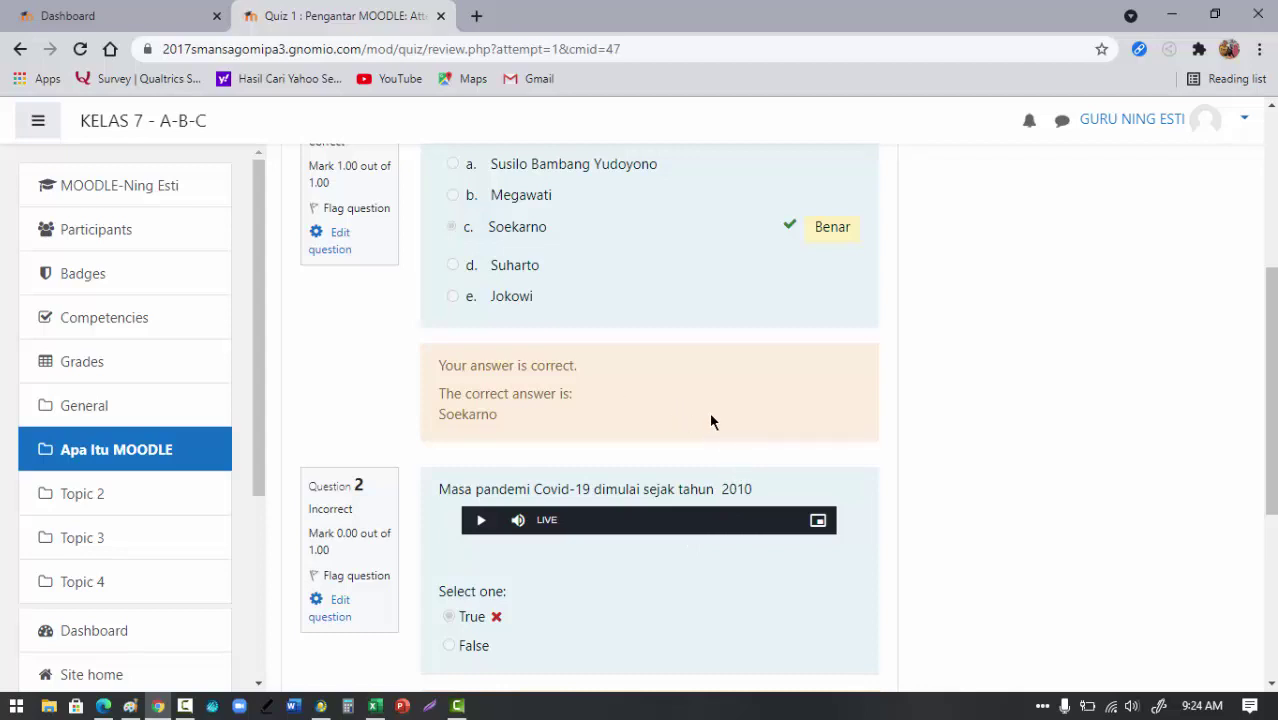
pyautogui.scroll(3, 710, 412)
pyautogui.scroll(1, 712, 421)
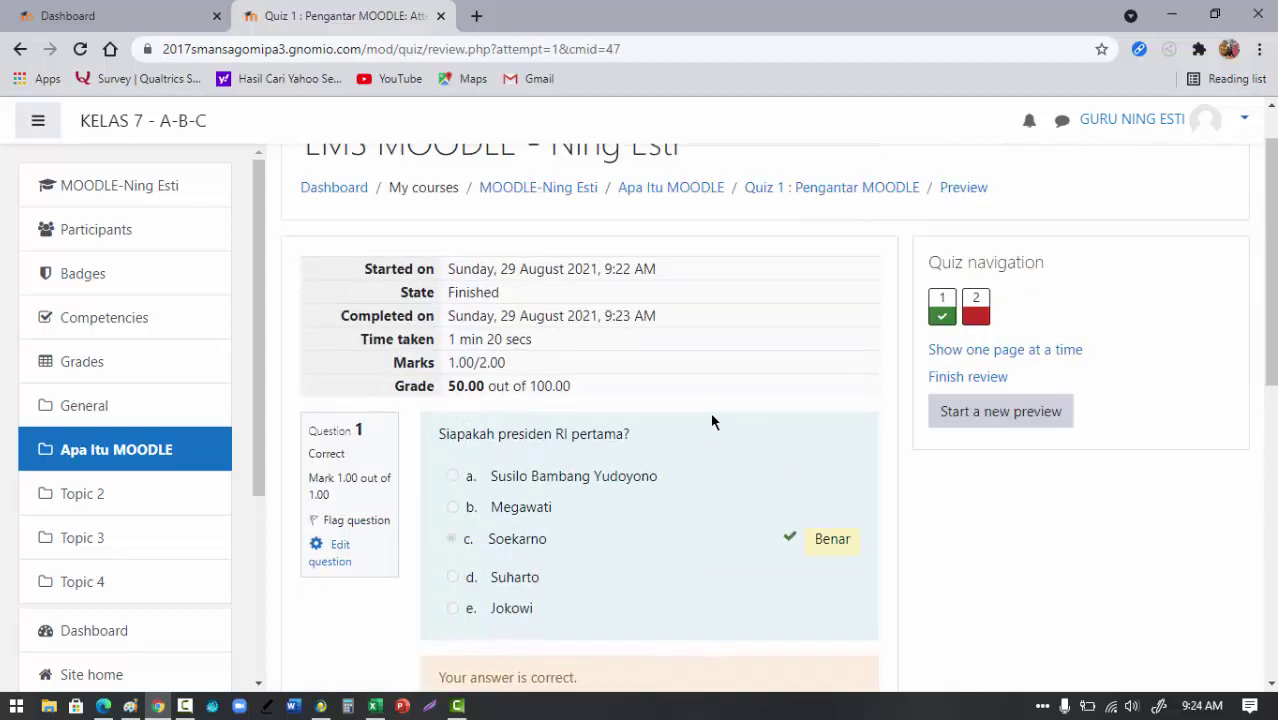